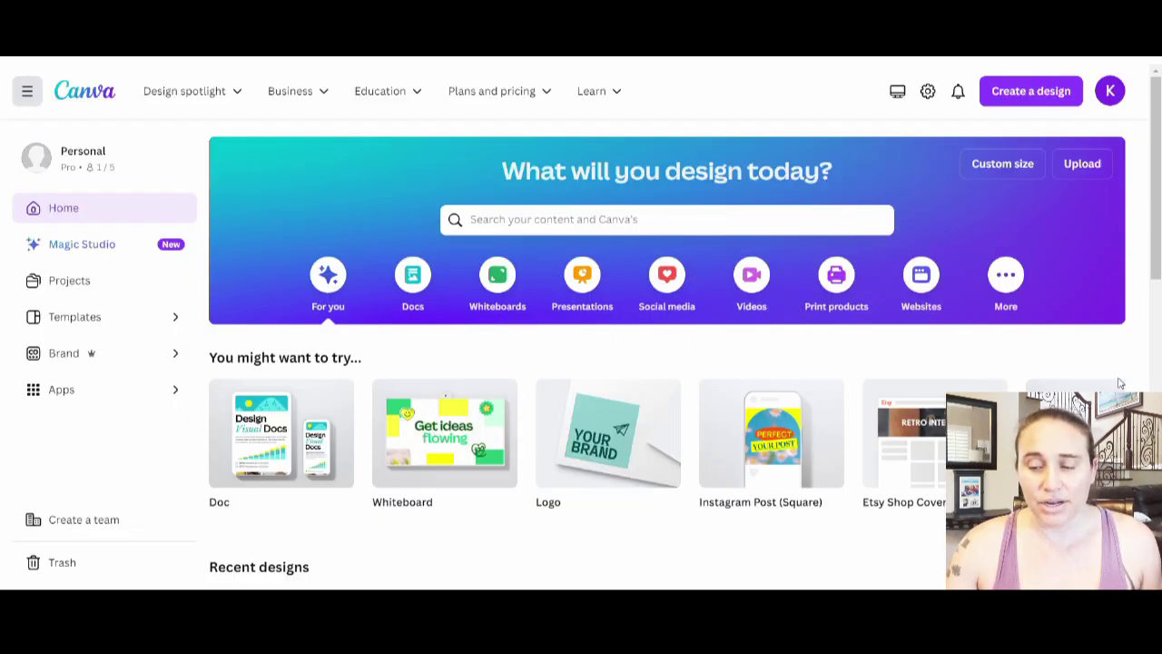
Create a 4500 × 5400 px custom design and fill its page background black
click(999, 169)
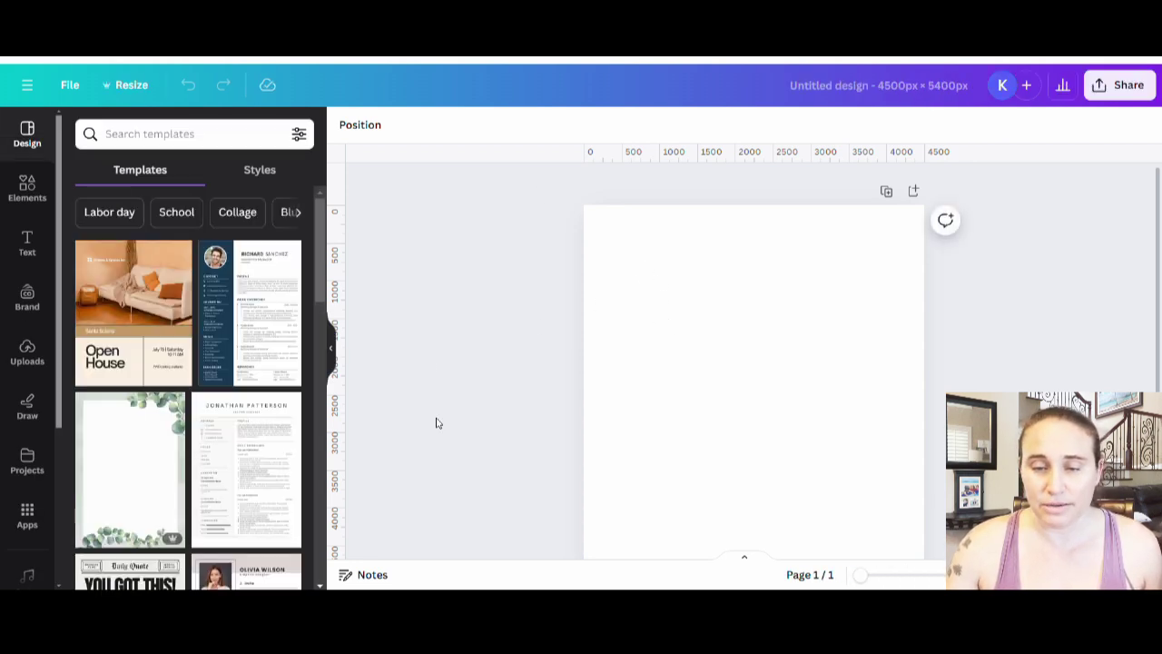
click(718, 265)
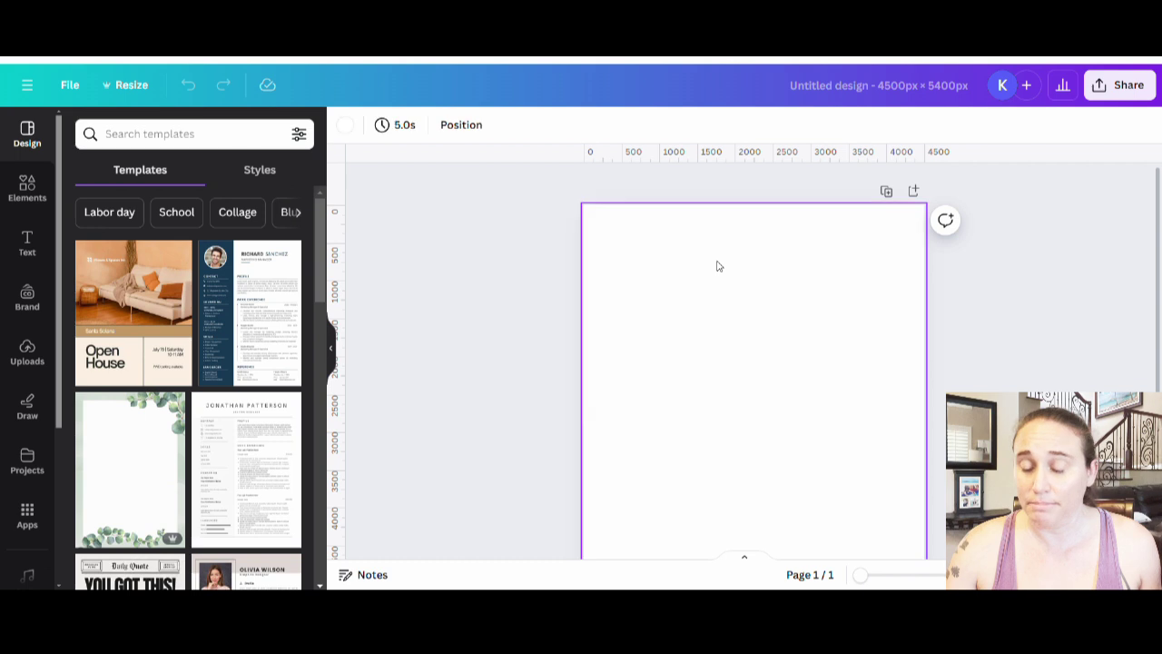
click(345, 127)
click(81, 422)
click(502, 363)
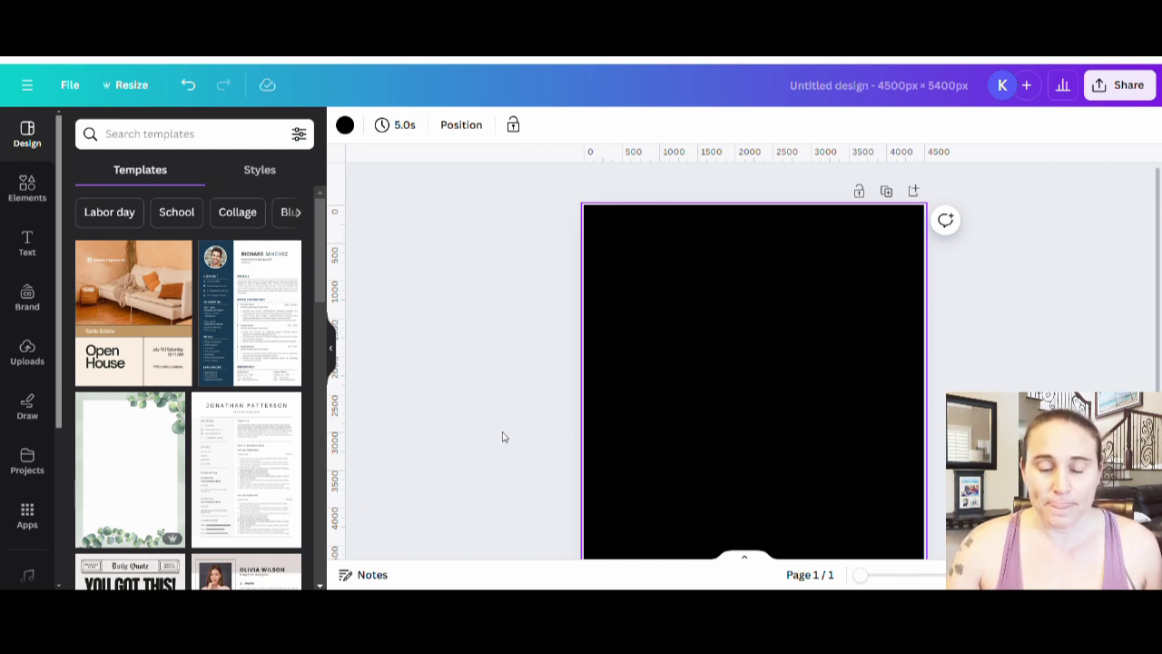
Search Elements for 'stamp', try adding a perforated stamp frame, then delete it
click(39, 194)
click(161, 139)
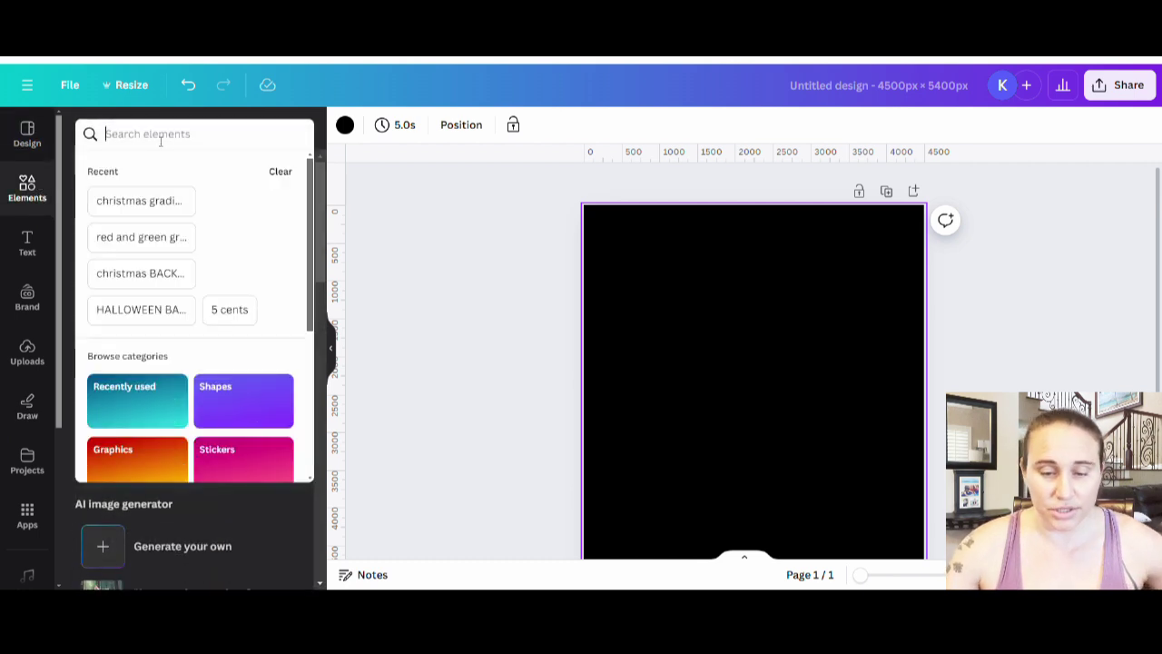
text(stamp)
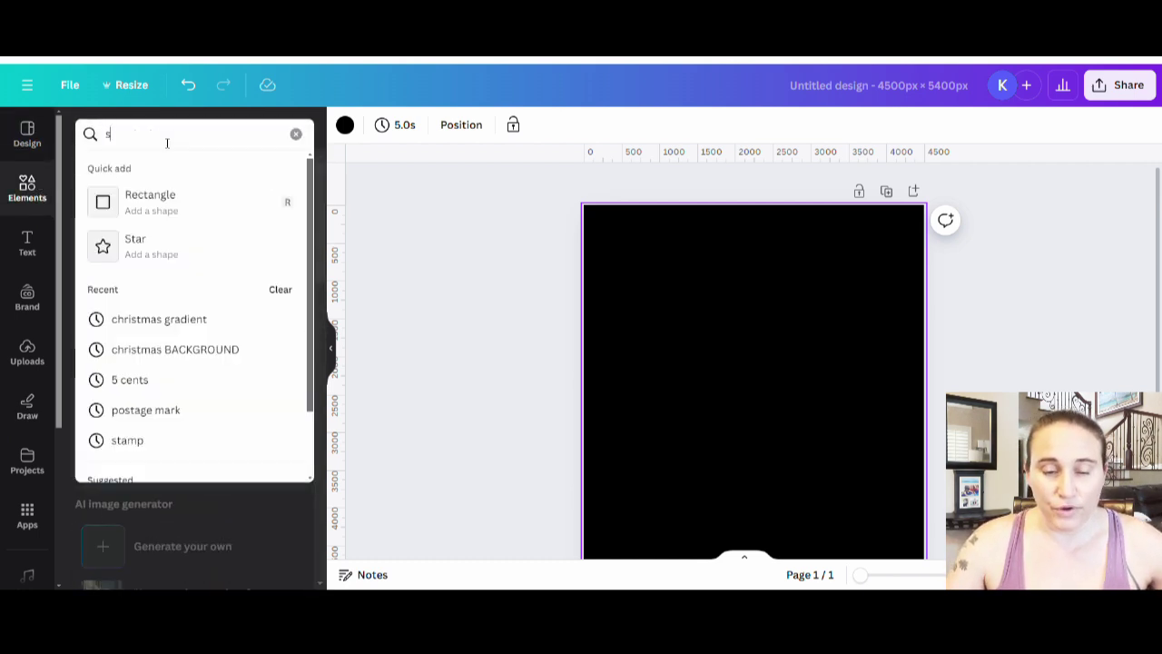
key(Return)
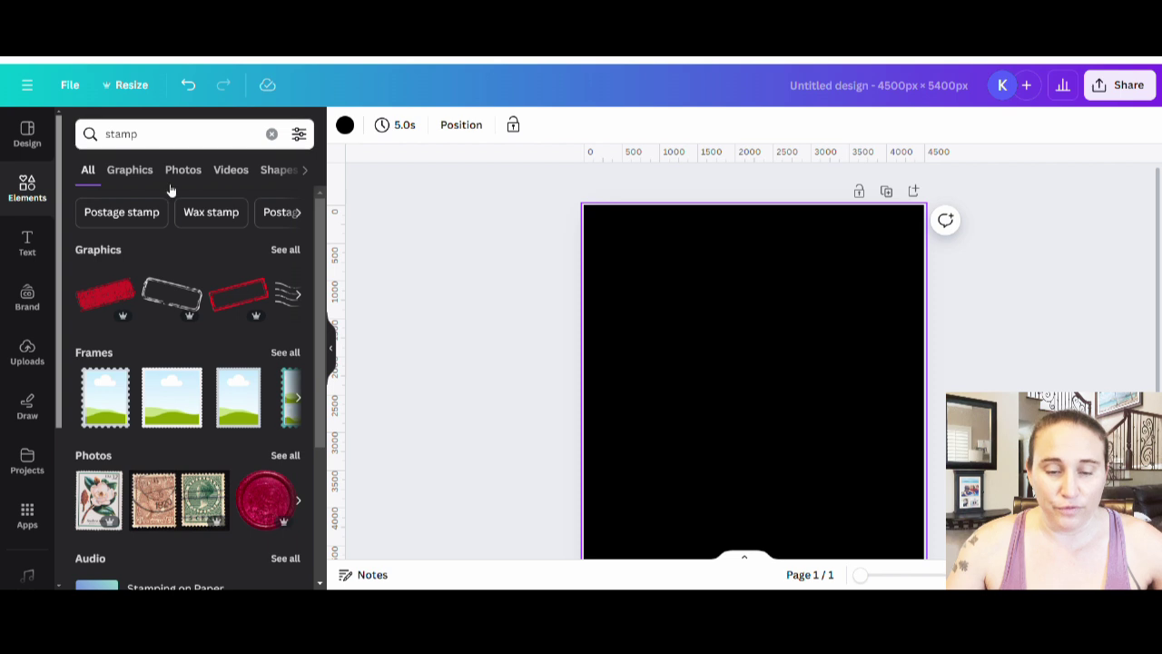
scroll(150, 308, down, 3)
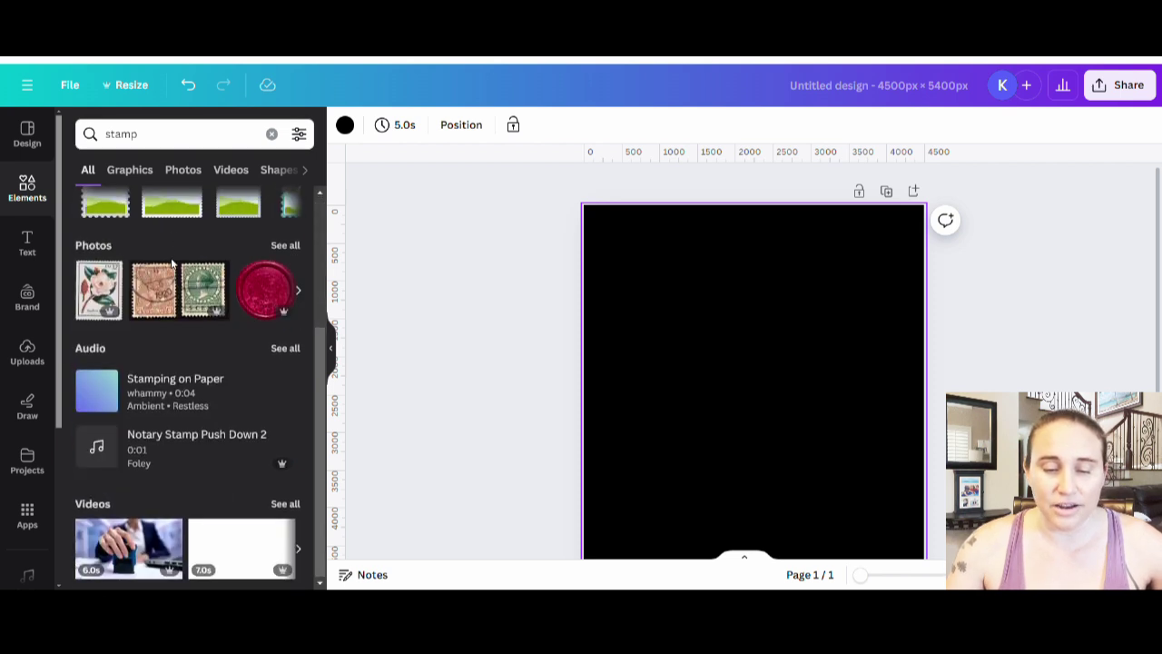
scroll(179, 307, up, 2)
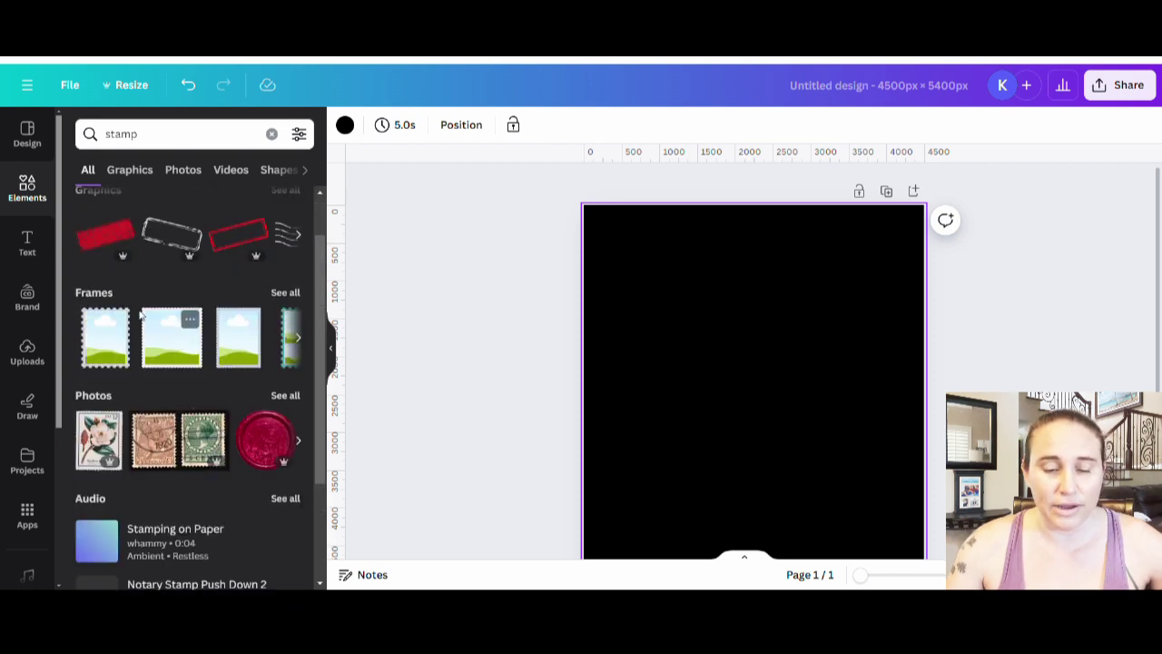
click(120, 355)
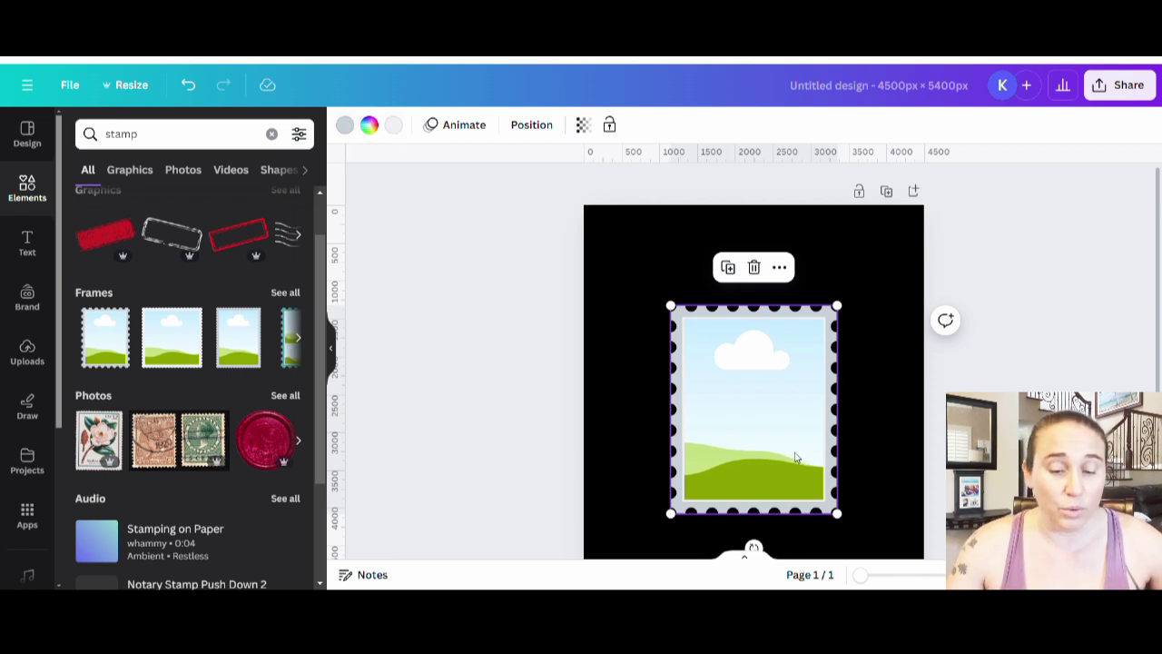
key(Delete)
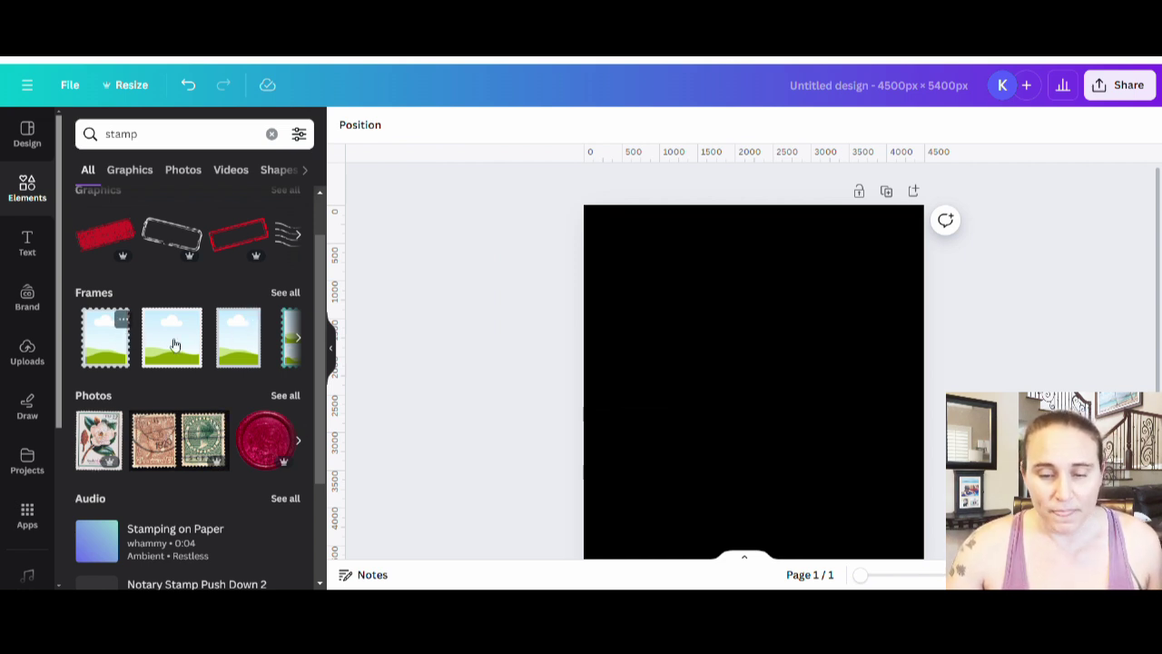
Show all stamp Photos results and scroll through the vintage postage stamp photos
click(284, 397)
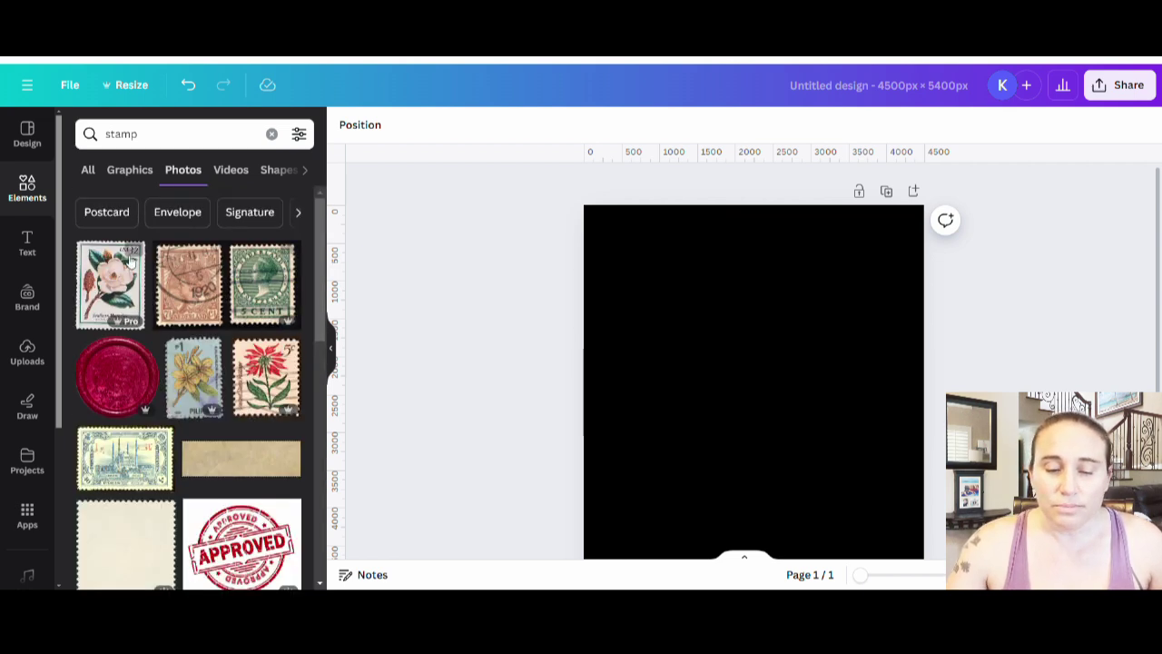
scroll(273, 309, down, 2)
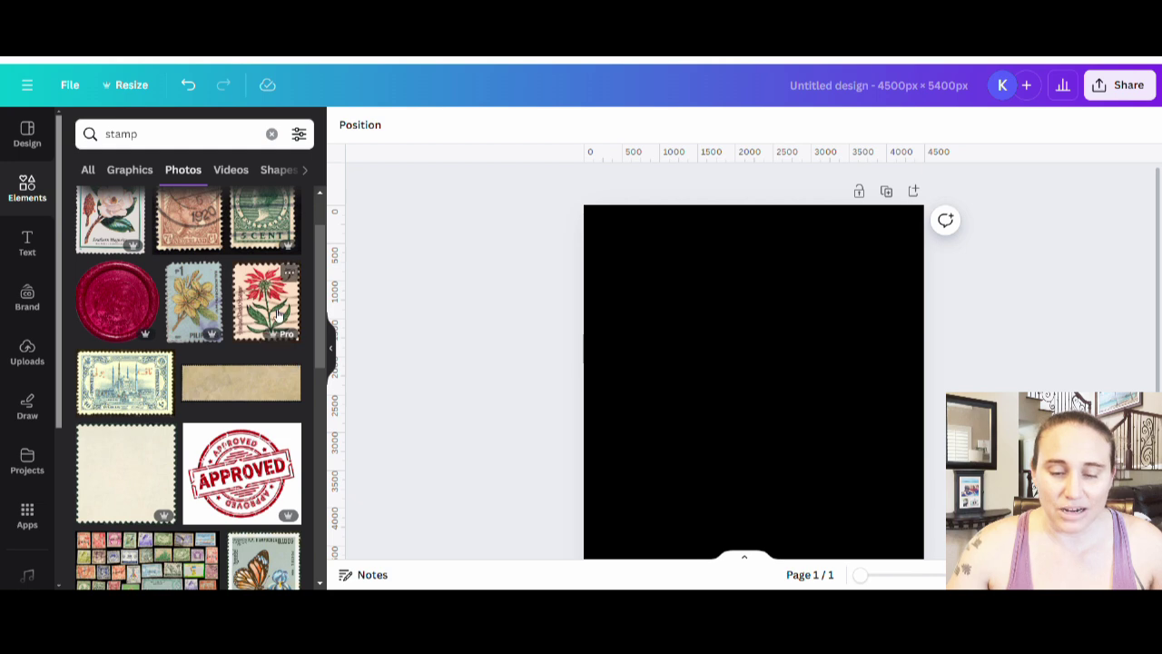
scroll(272, 308, down, 8)
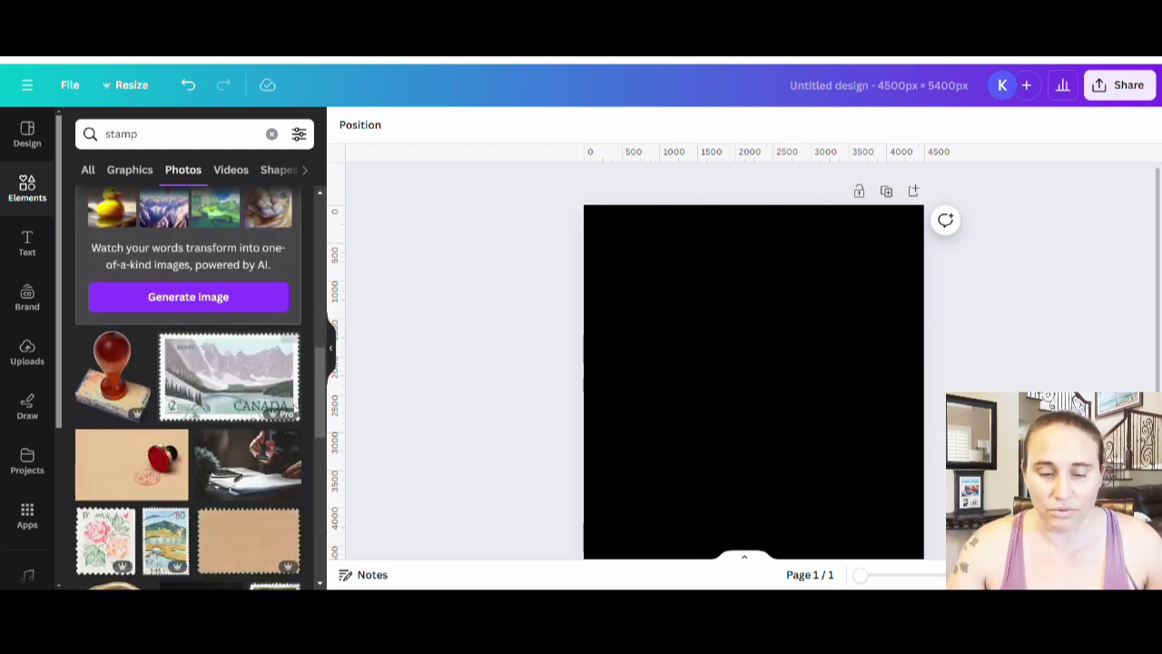
scroll(225, 297, down, 8)
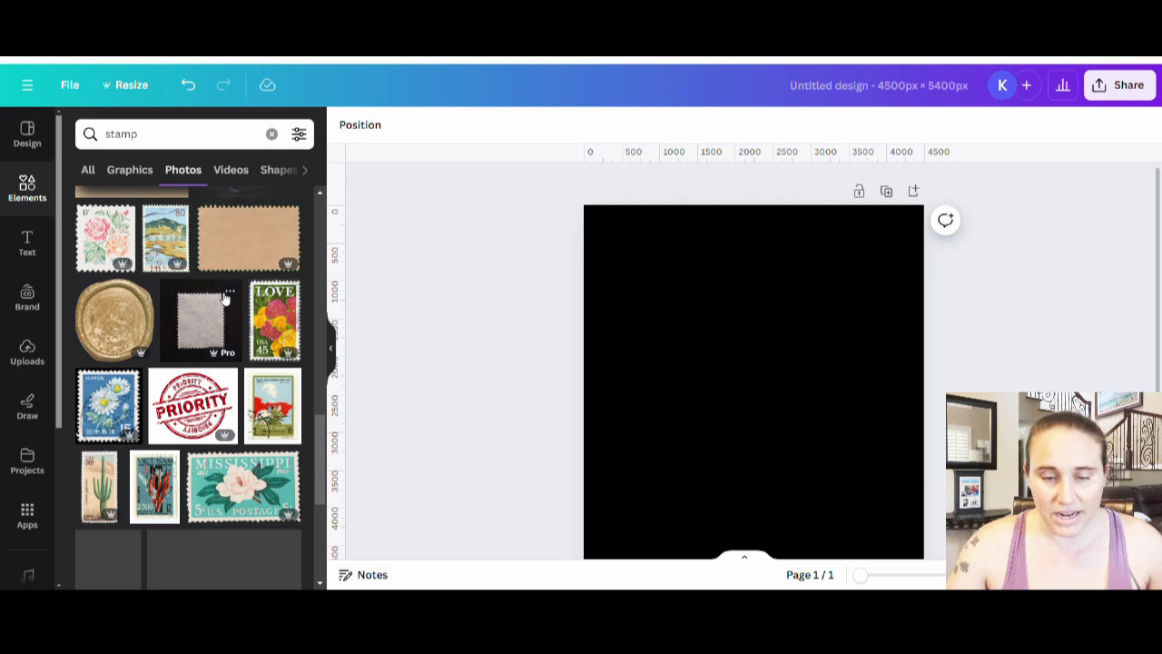
scroll(225, 298, down, 8)
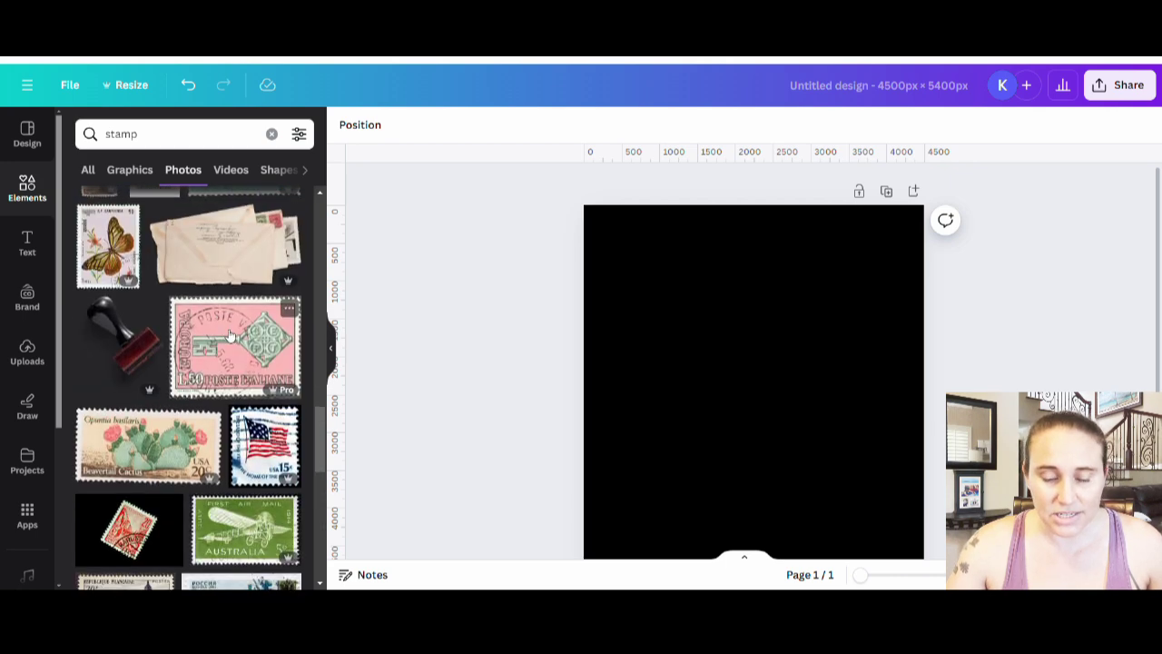
scroll(230, 335, down, 8)
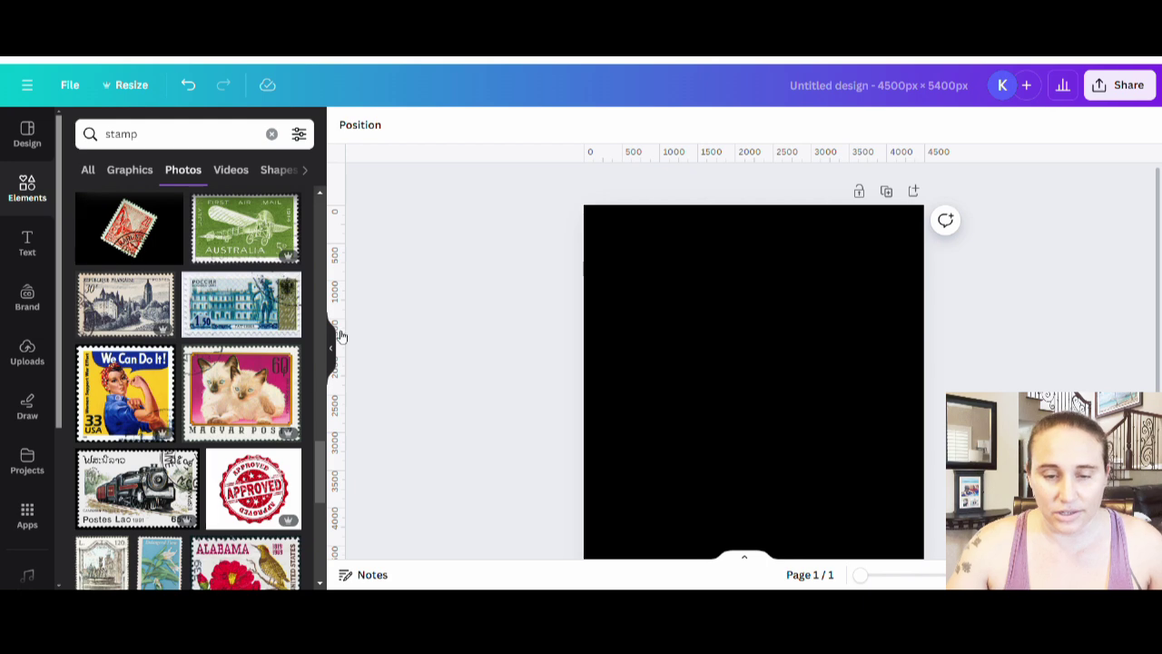
scroll(341, 336, down, 2)
scroll(252, 337, down, 4)
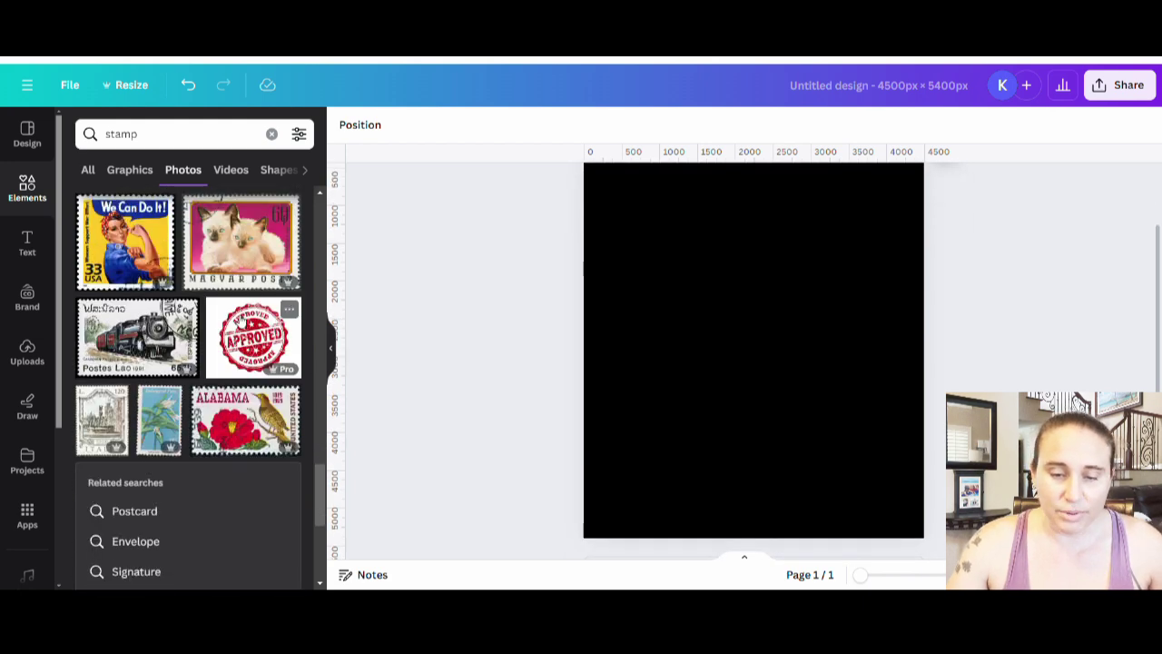
scroll(239, 311, down, 12)
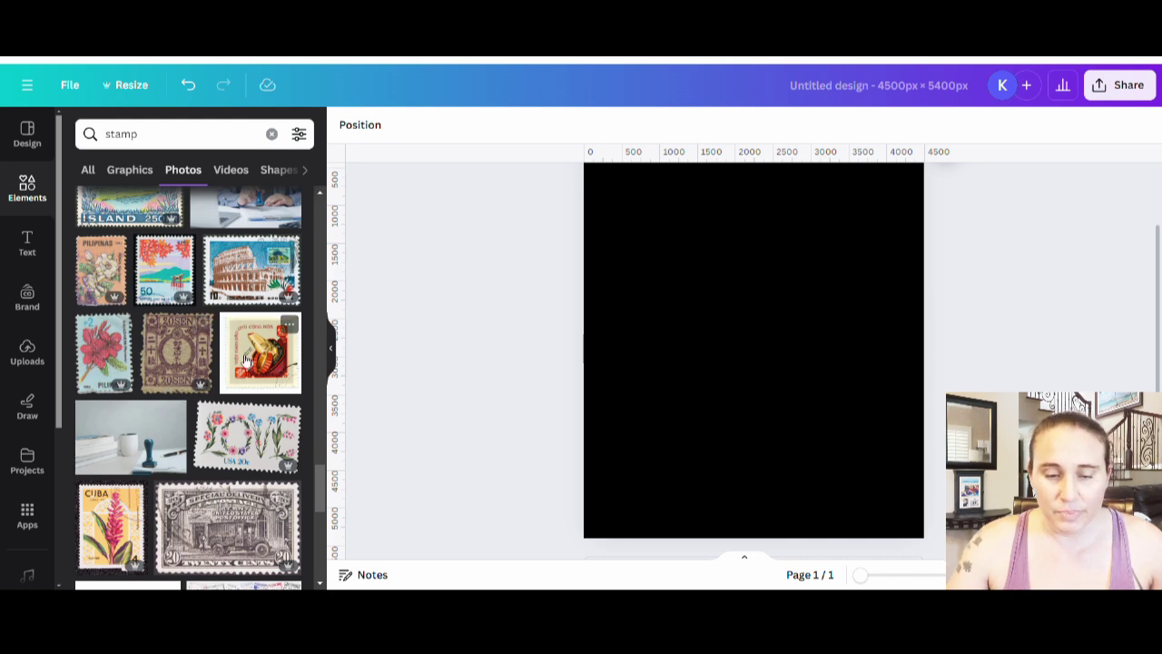
scroll(119, 335, down, 3)
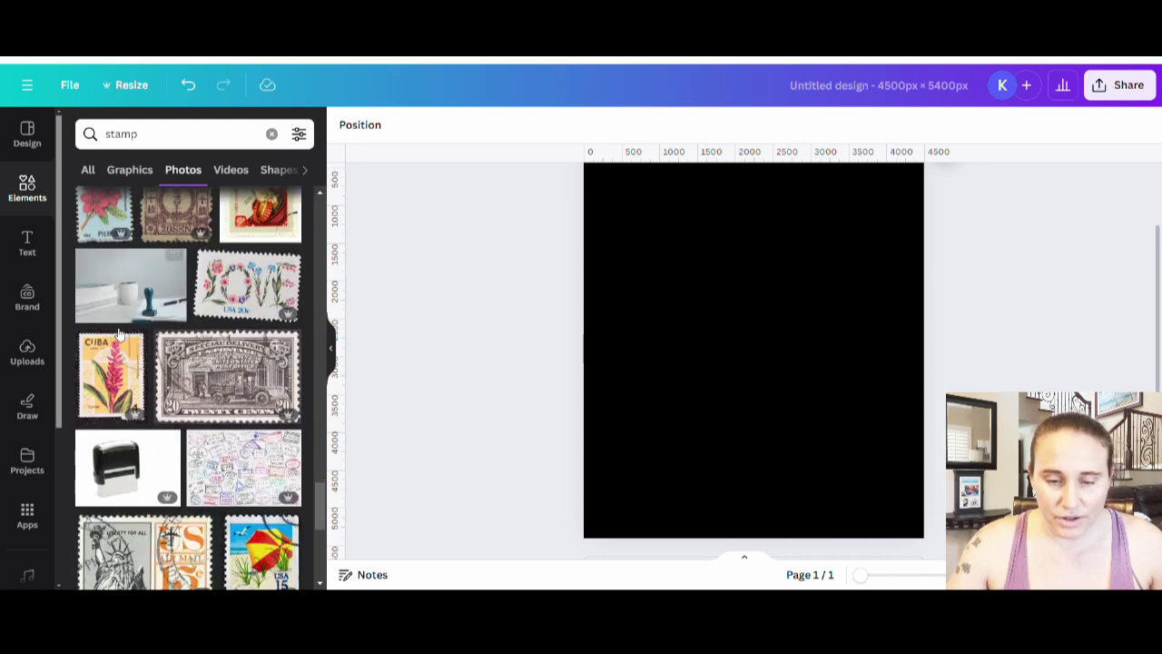
scroll(119, 334, down, 4)
scroll(229, 434, down, 3)
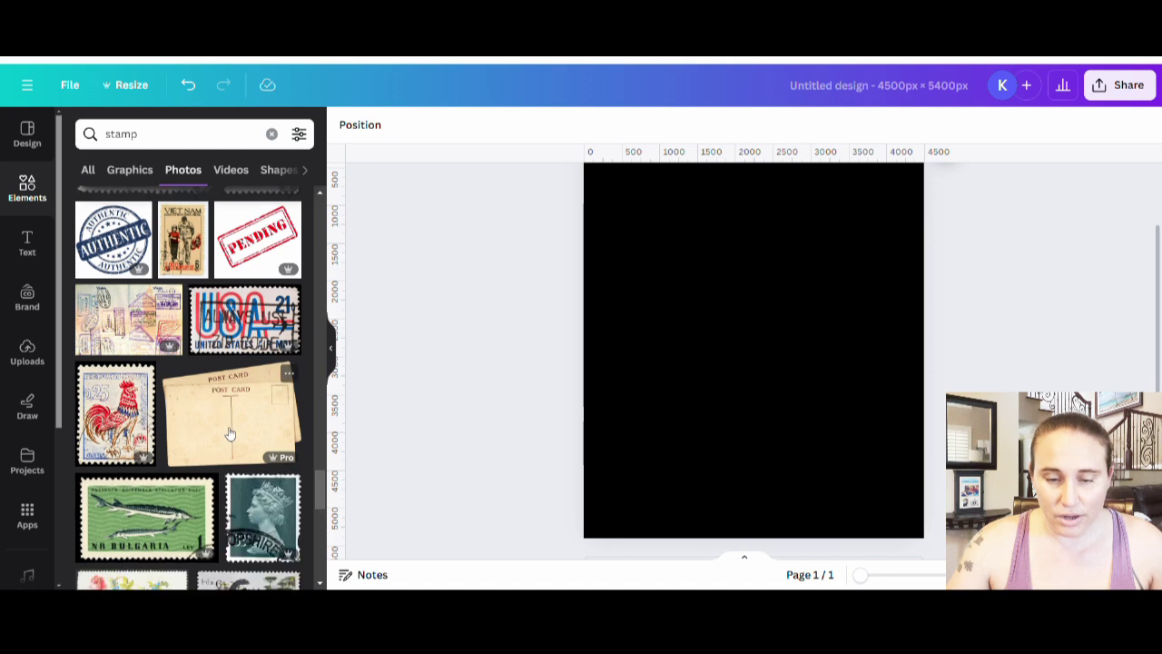
scroll(230, 434, down, 3)
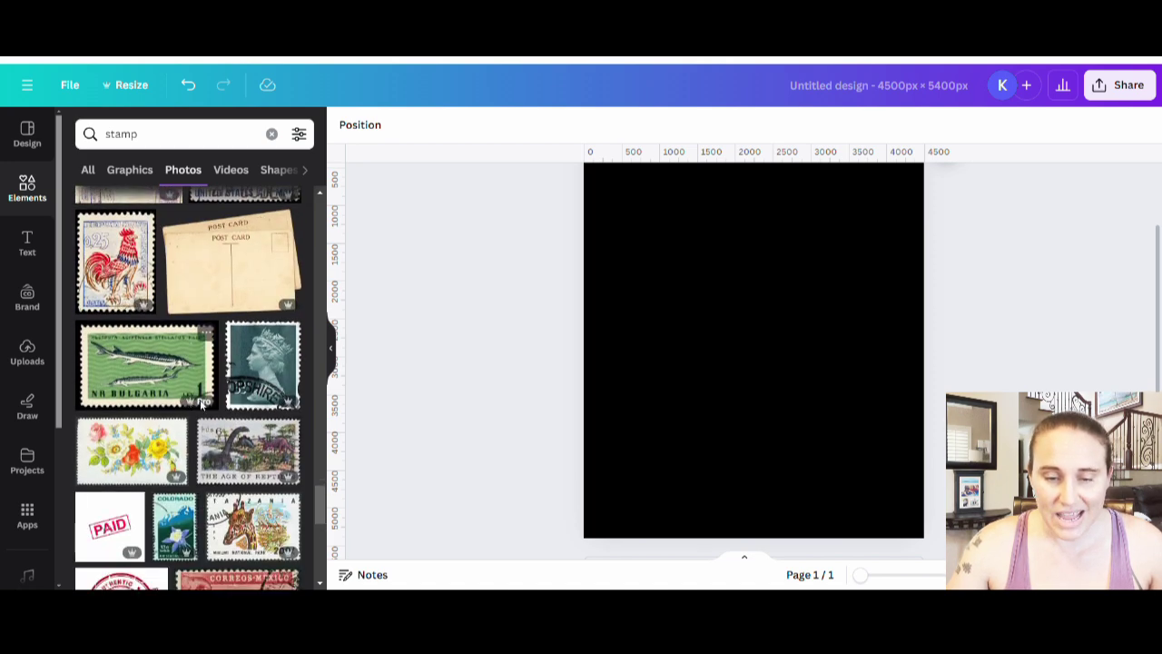
scroll(201, 404, down, 4)
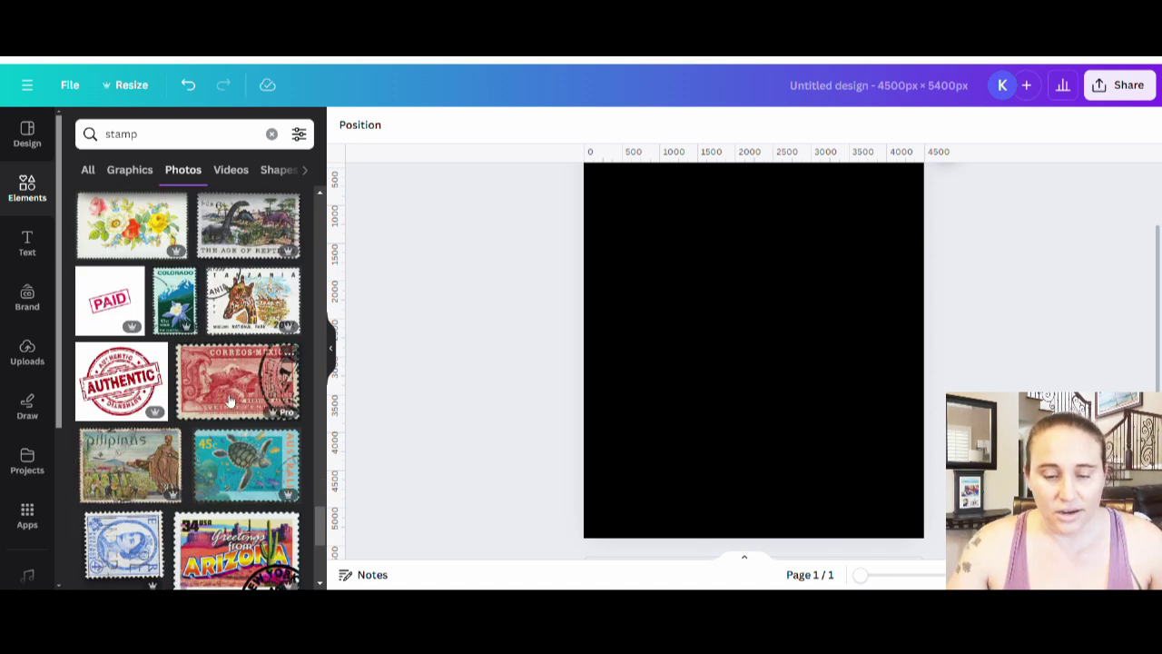
scroll(230, 402, down, 4)
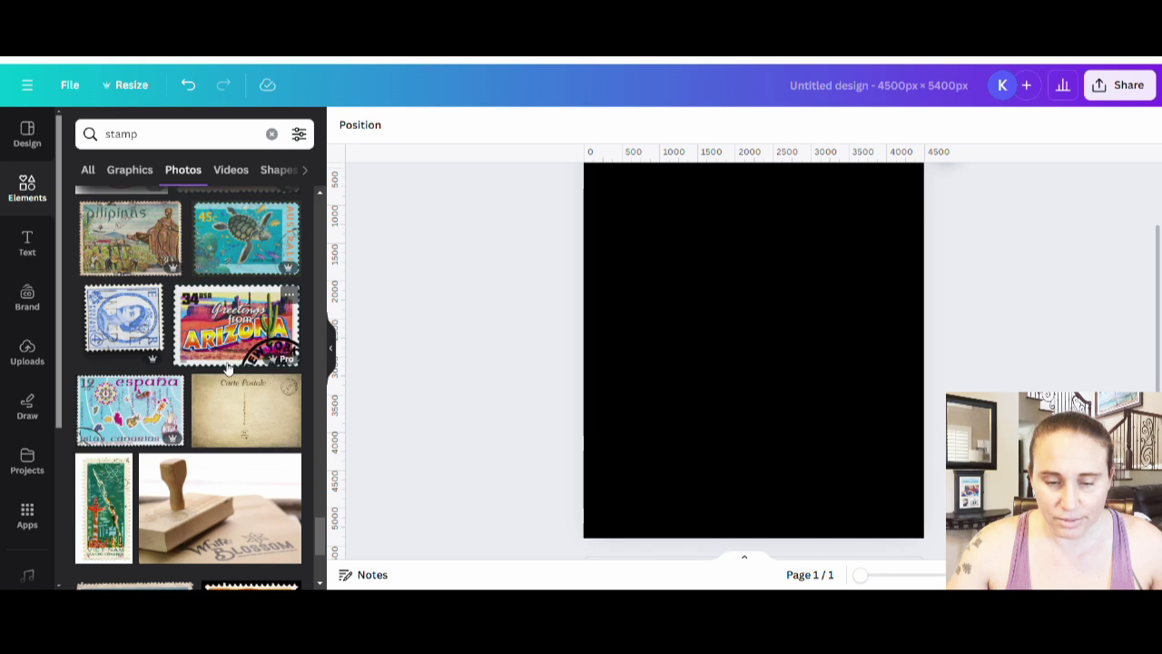
scroll(218, 363, down, 4)
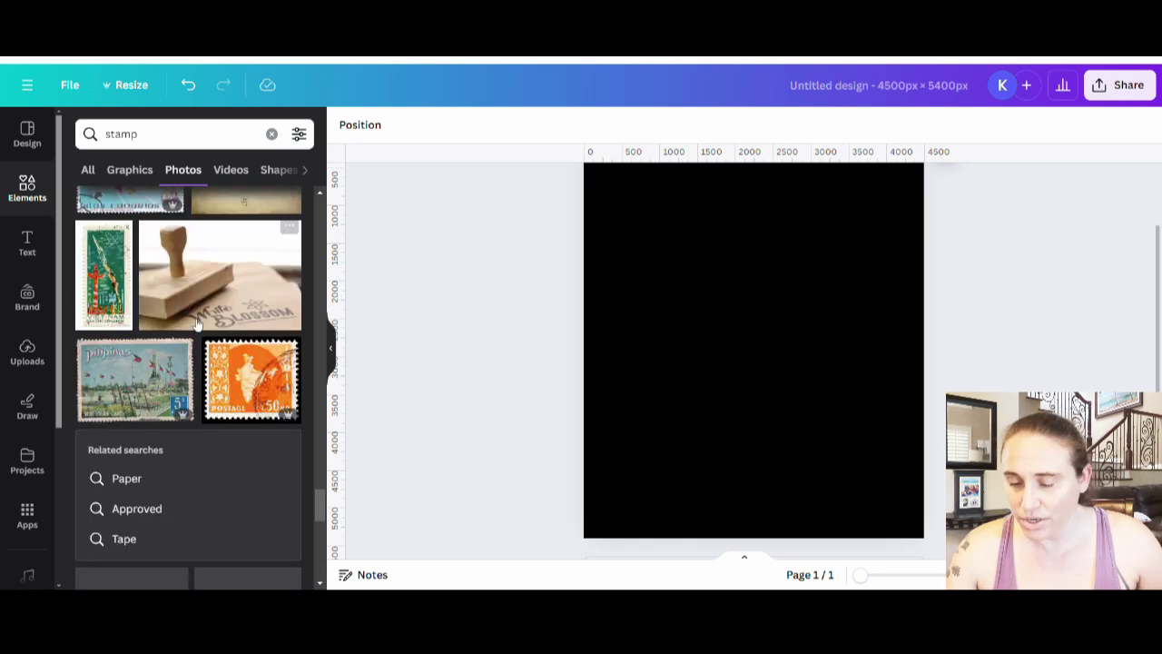
scroll(201, 390, down, 1)
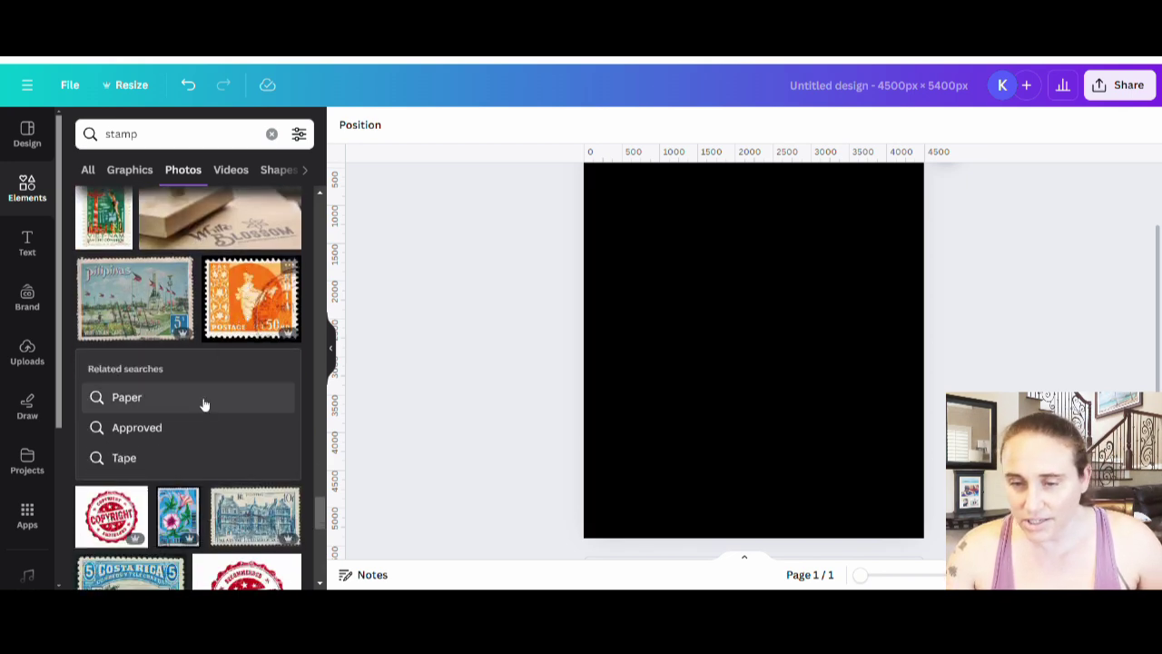
Add the orange India stamp photo and change the page background to dark grey
click(227, 310)
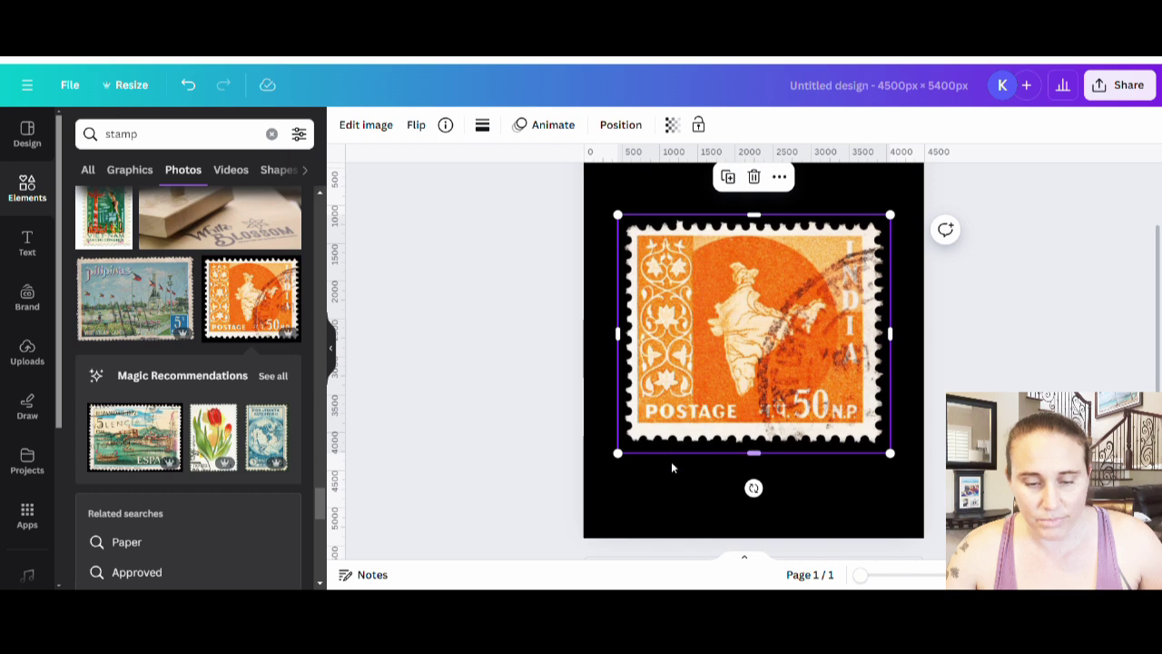
click(681, 180)
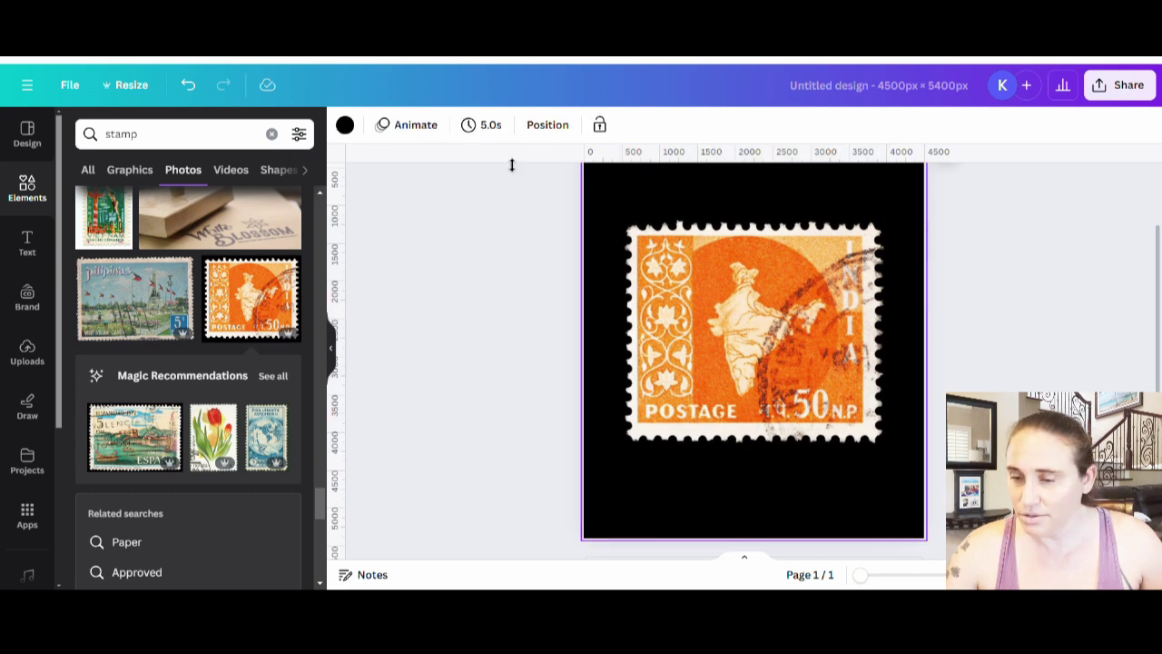
click(345, 124)
click(124, 516)
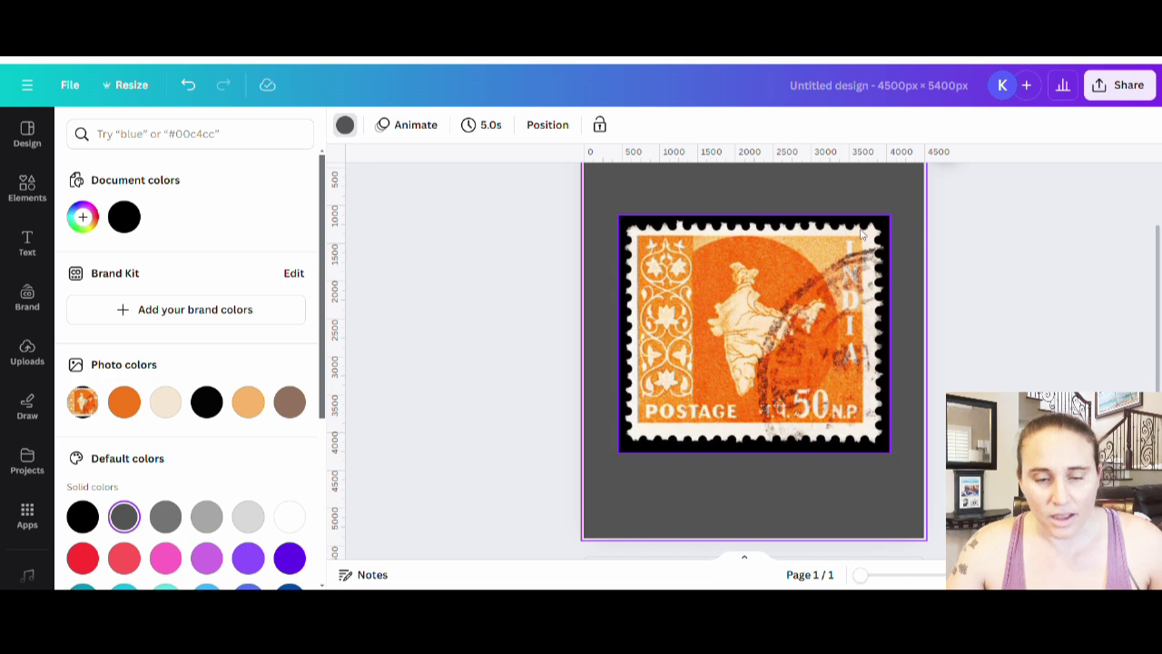
Remove the black background from the India stamp photo with BG Remover
click(831, 278)
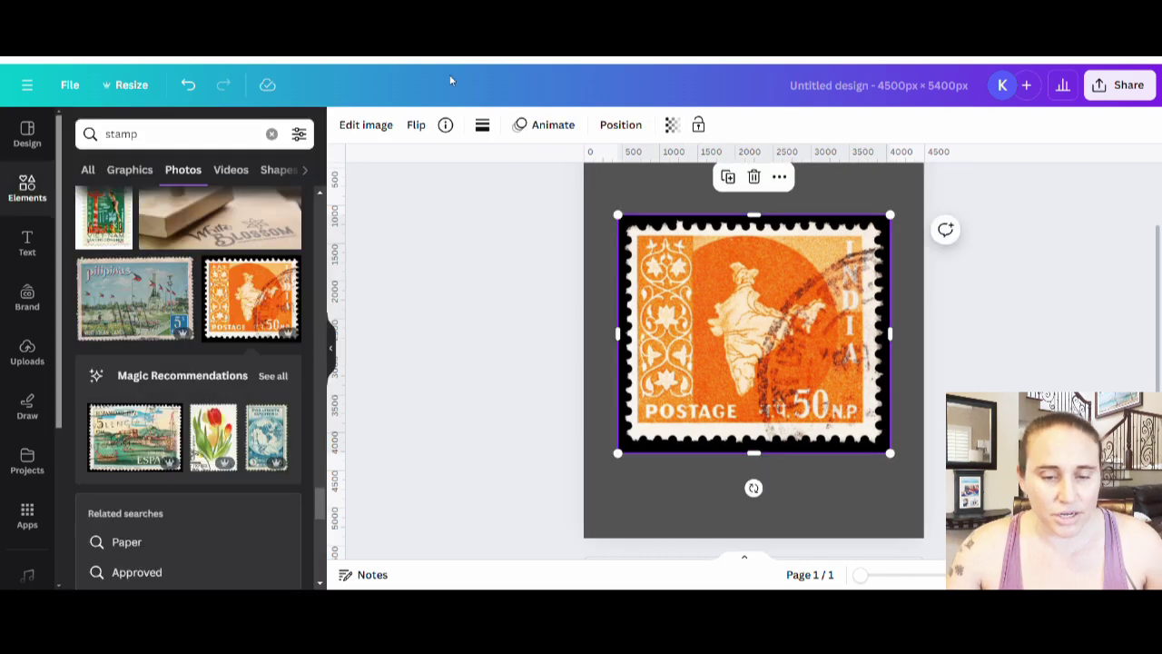
click(366, 125)
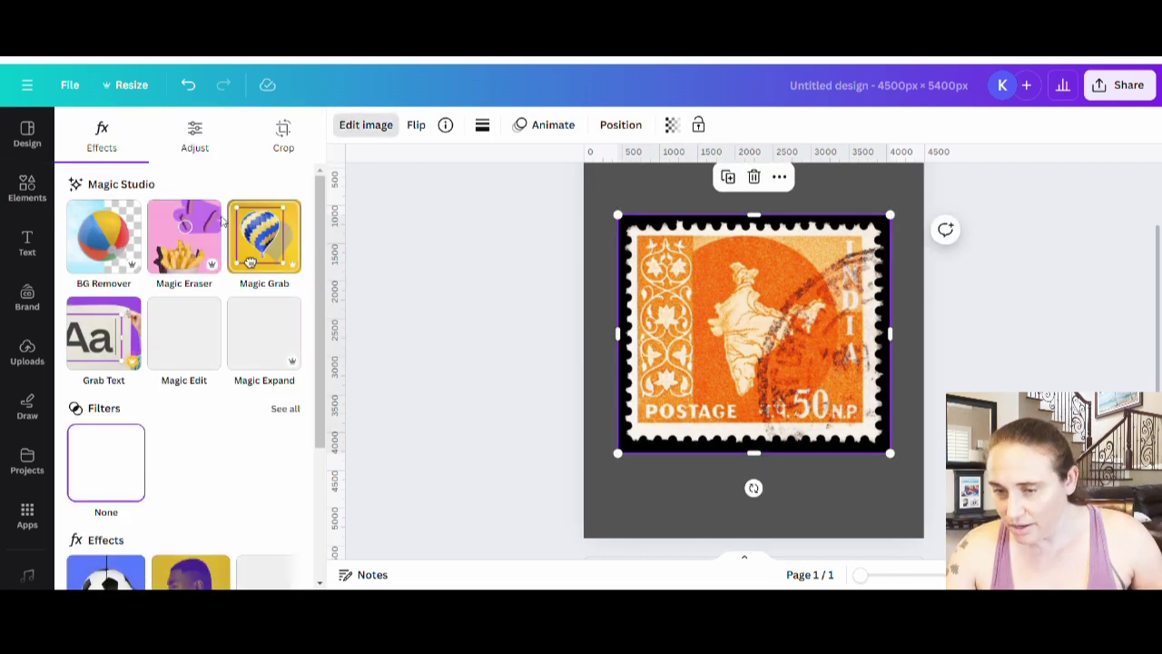
click(108, 239)
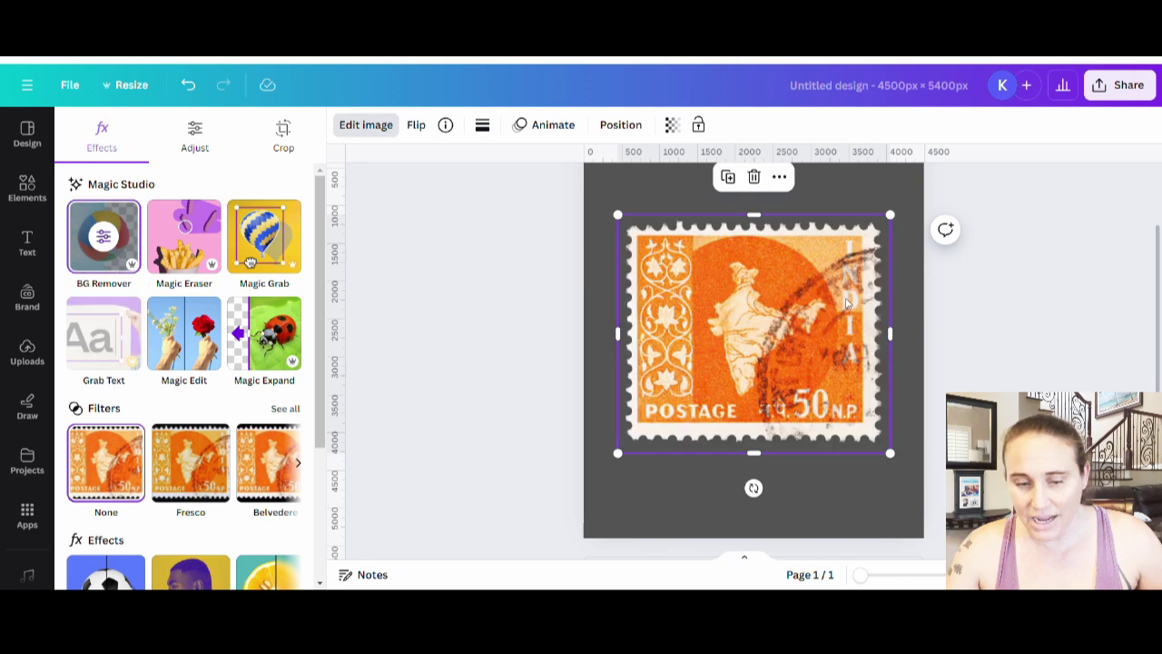
click(848, 474)
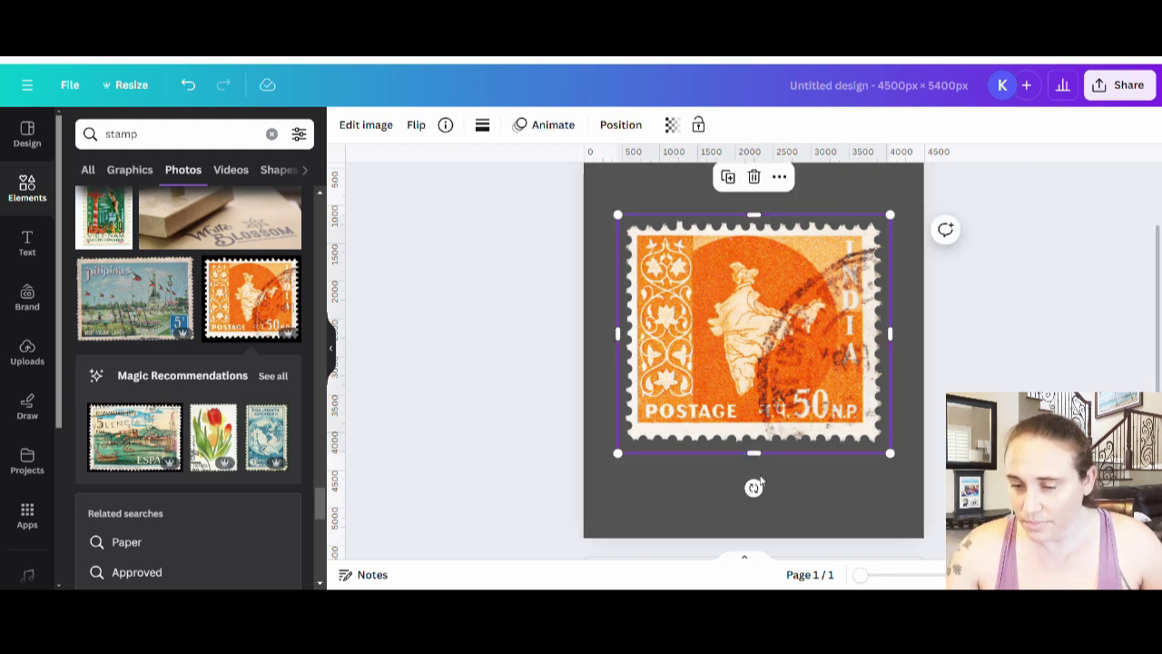
Rotate the India stamp to about -90° so it stands upright in portrait
drag(754, 488, 857, 343)
click(915, 249)
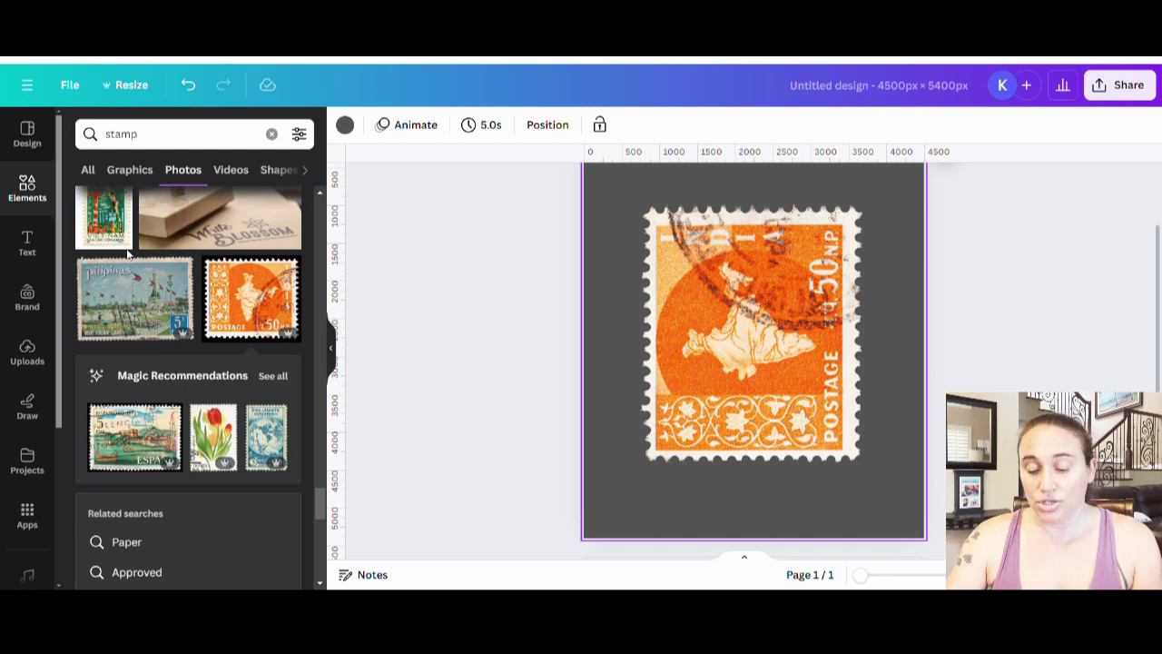
Search Elements for 'HALLOWEEN BACKGROUND' and scroll through the Photos results
click(161, 137)
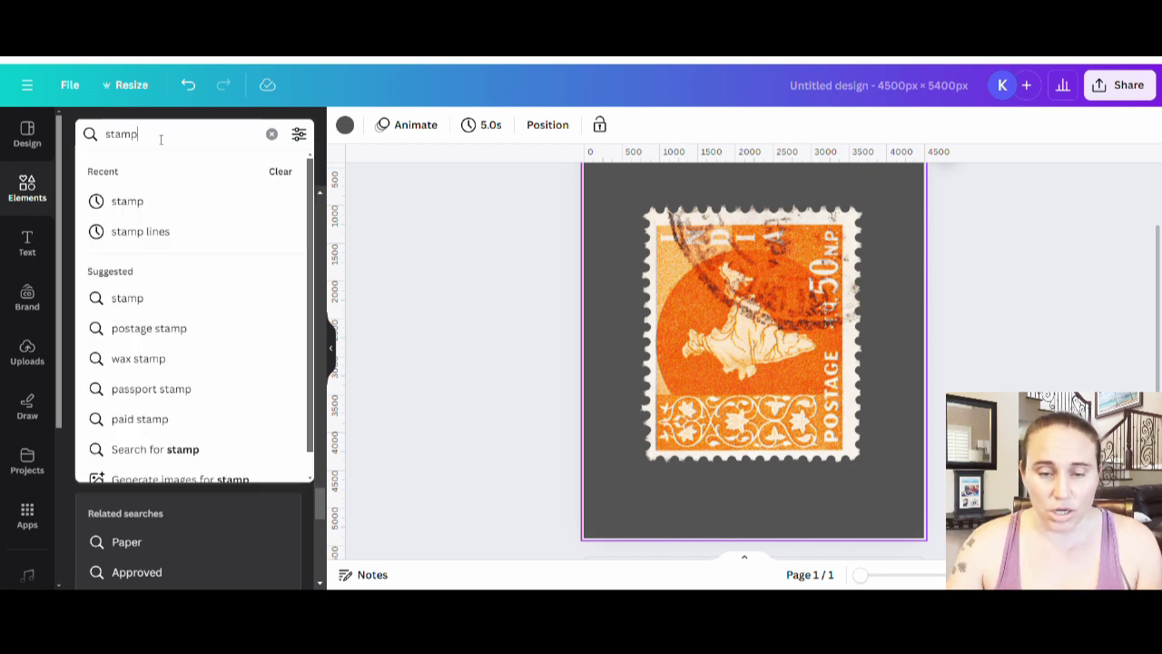
key(ctrl+a)
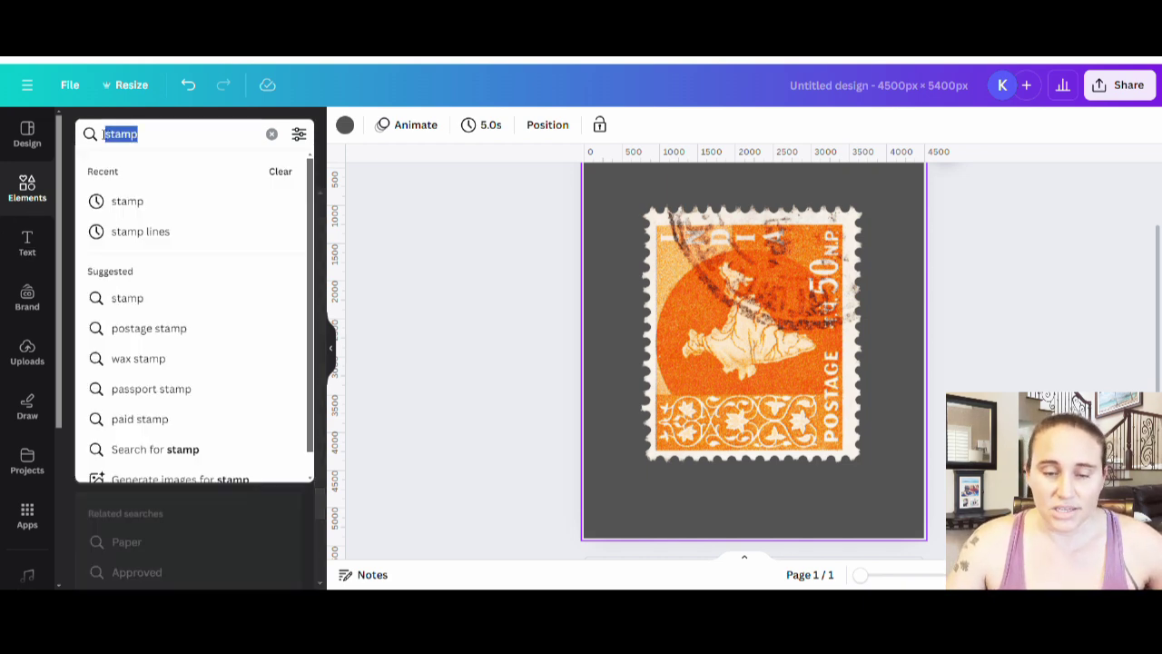
text(hallo)
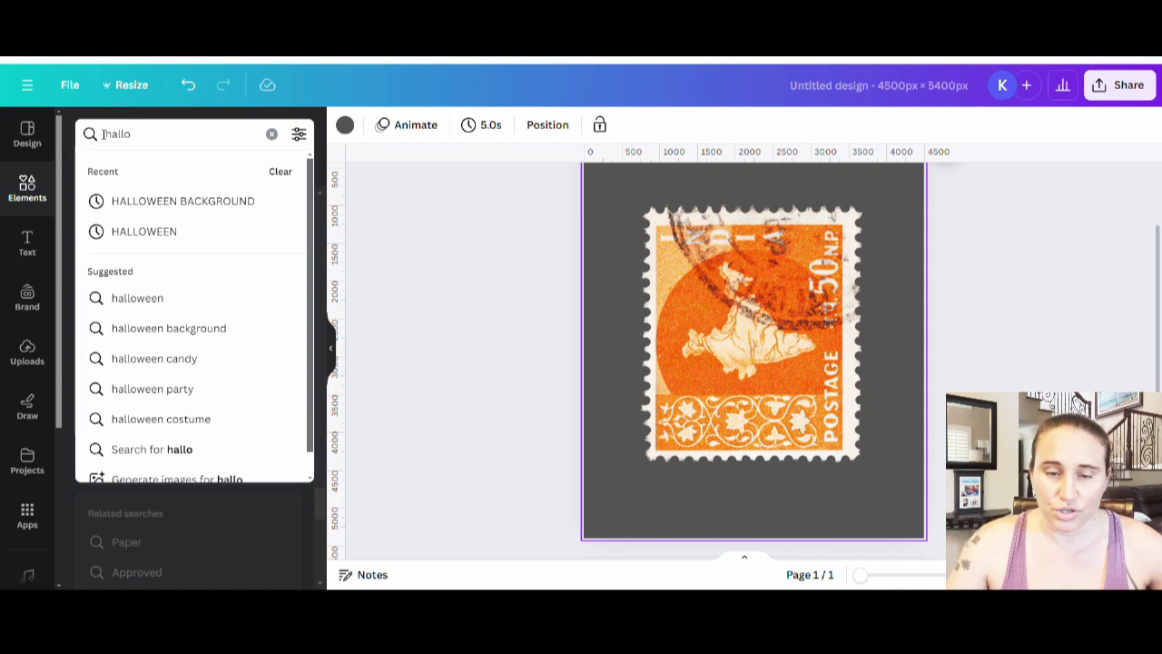
click(186, 199)
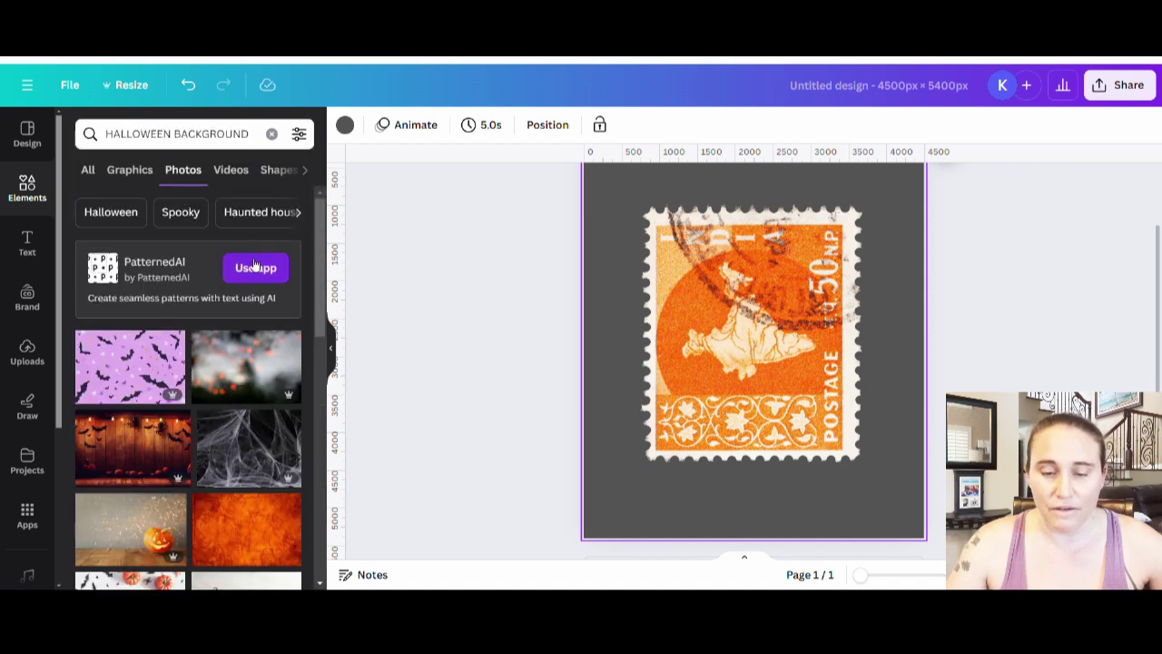
scroll(218, 236, down, 1)
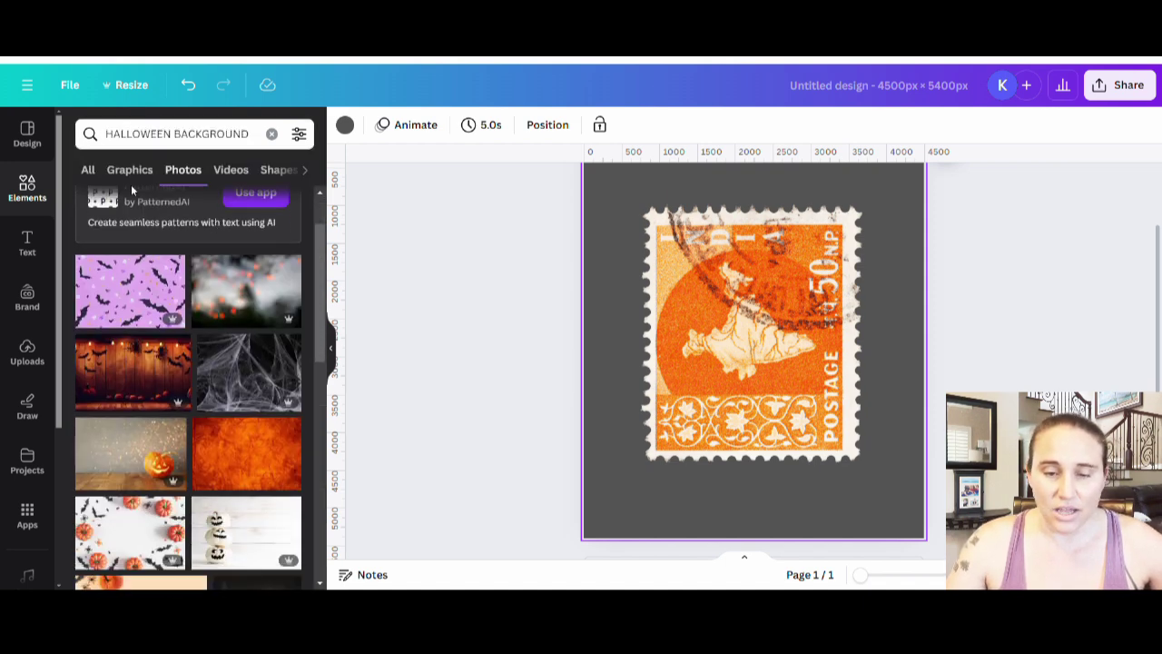
scroll(251, 473, down, 8)
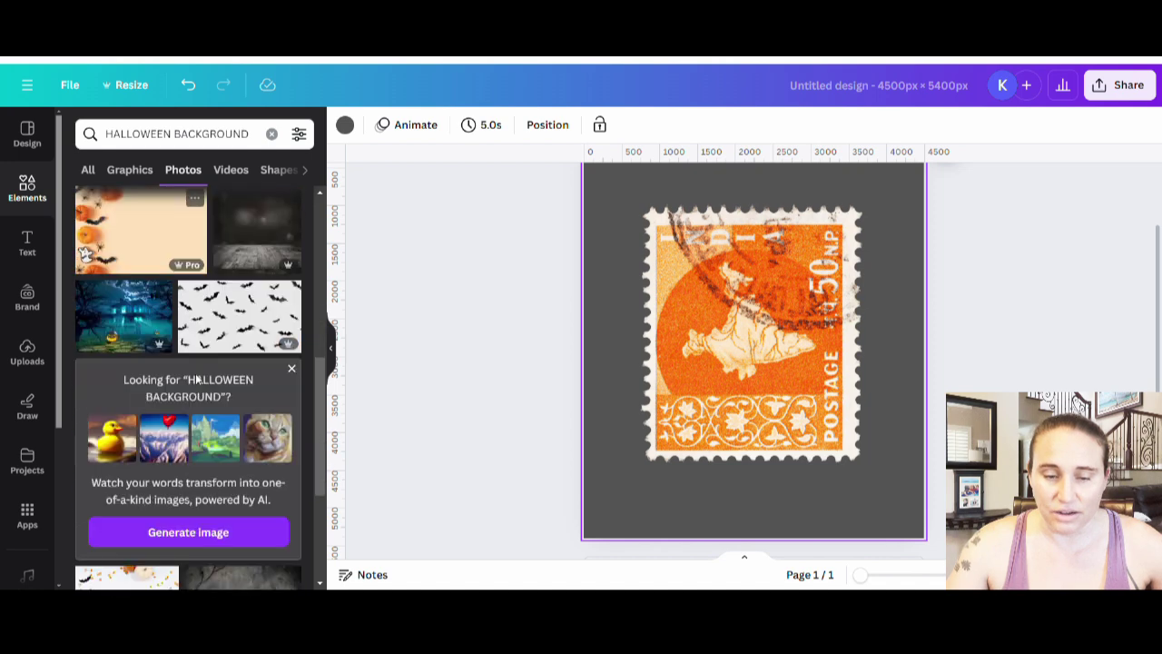
scroll(252, 474, down, 10)
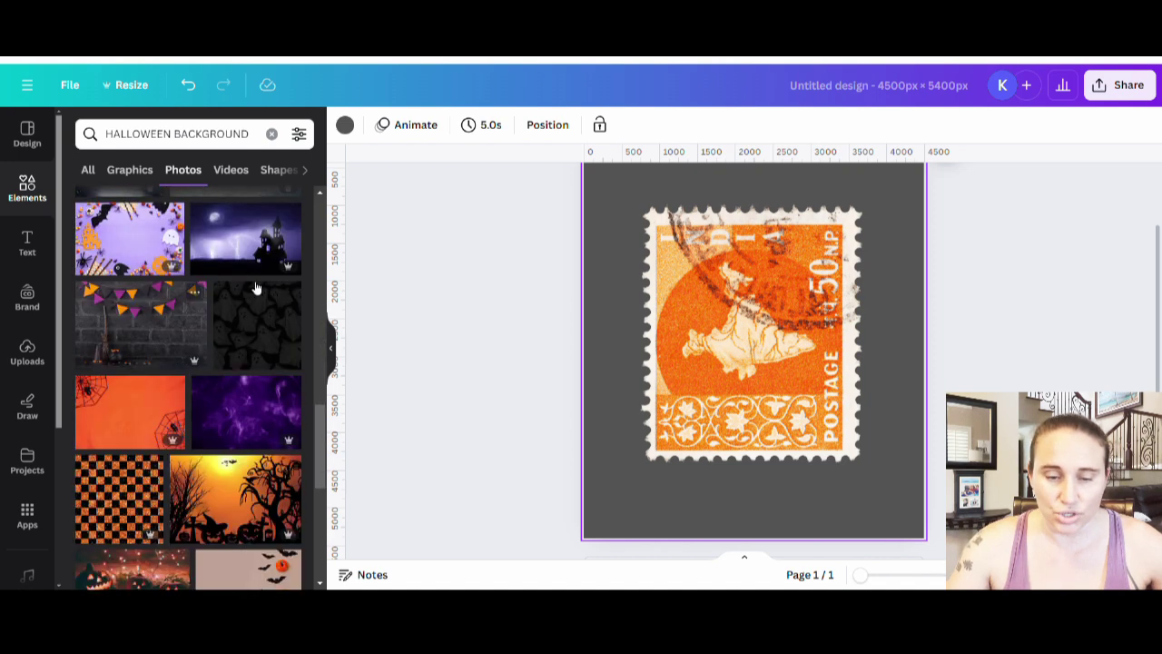
scroll(182, 445, down, 3)
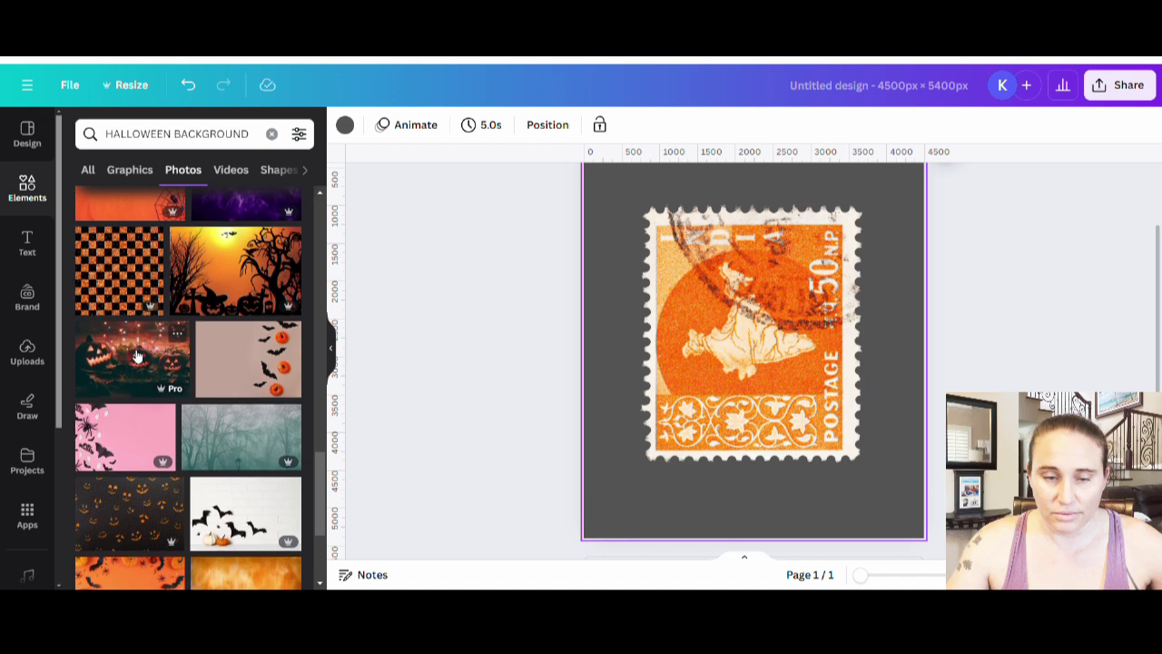
scroll(145, 345, down, 8)
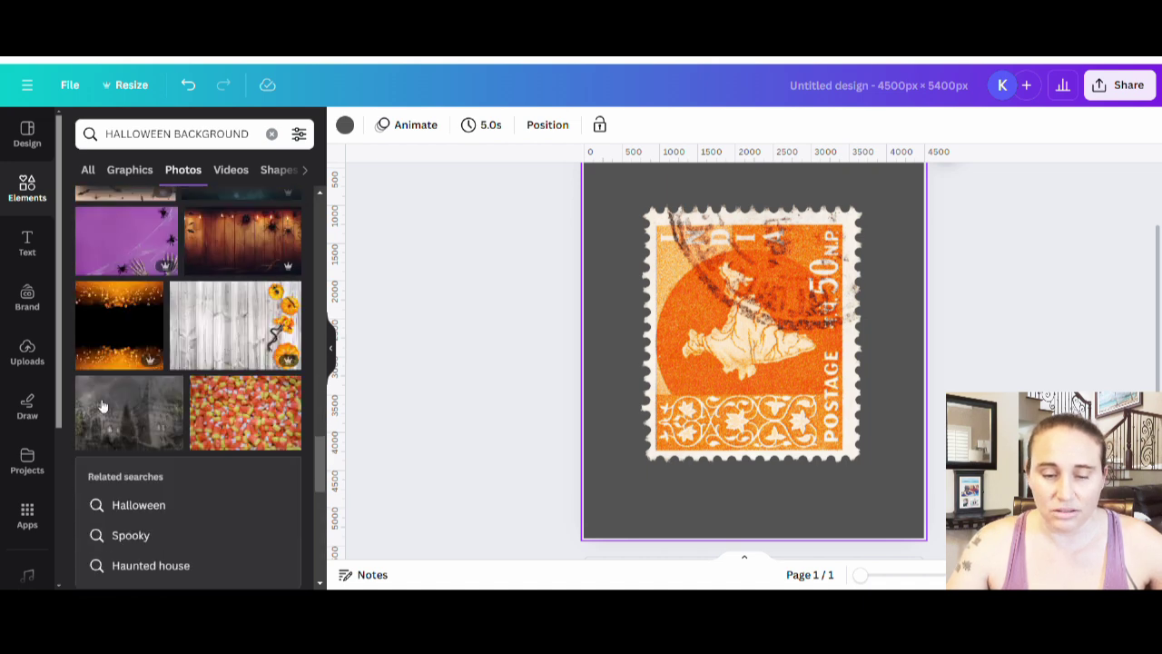
scroll(209, 272, down, 5)
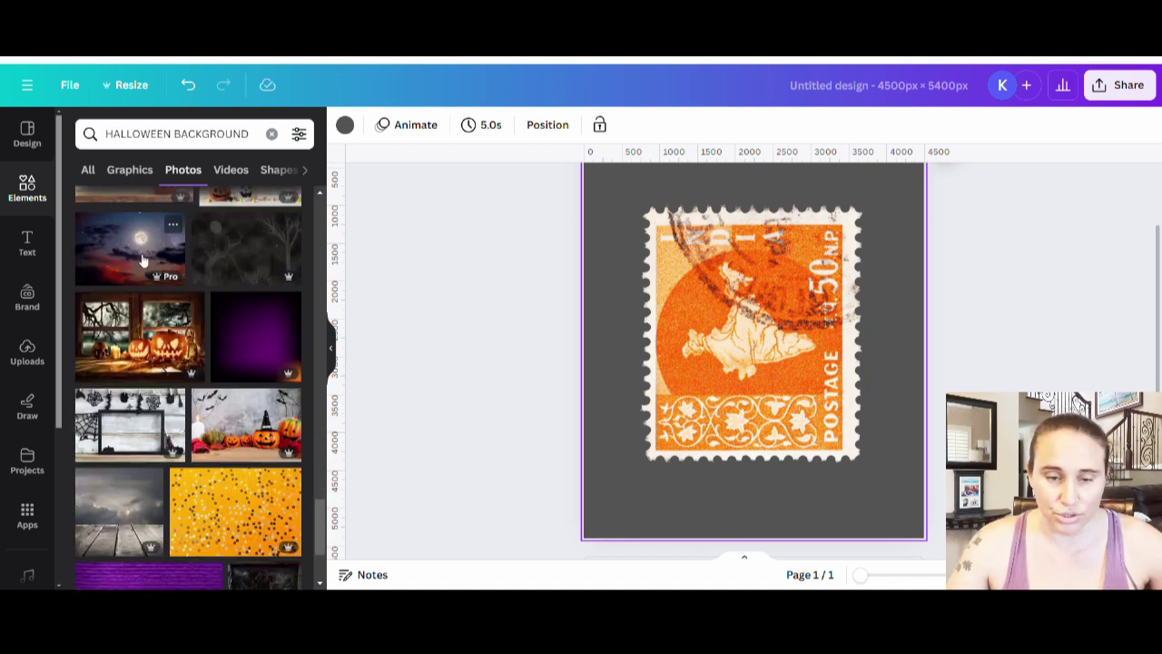
scroll(211, 363, down, 2)
scroll(218, 478, down, 2)
scroll(218, 477, down, 2)
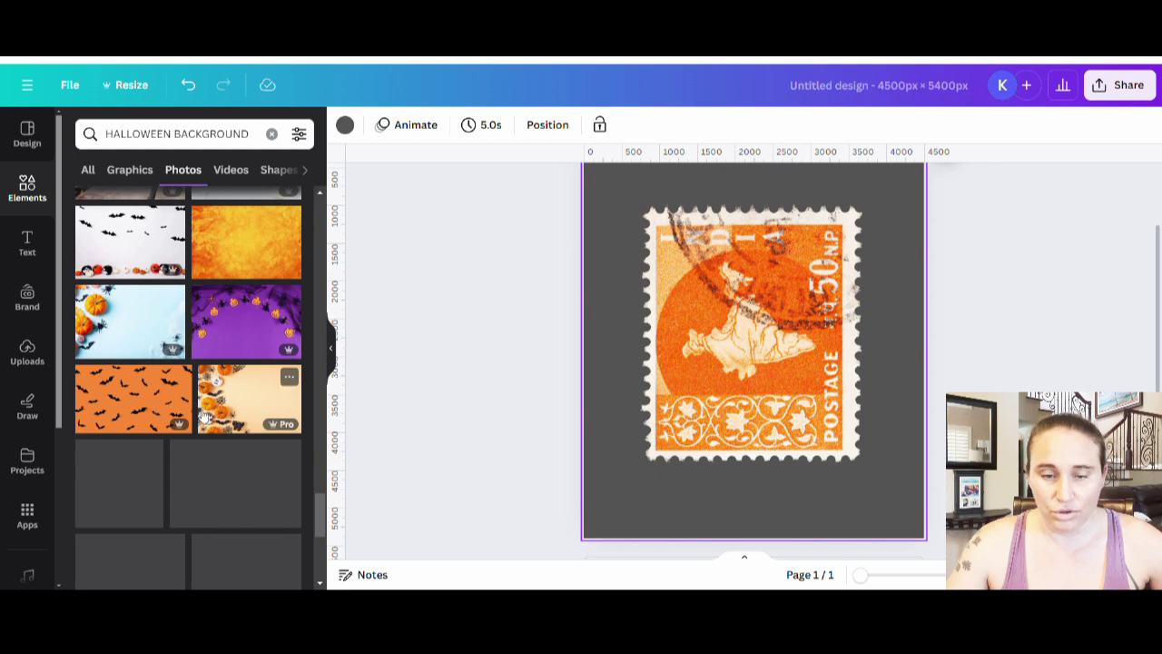
scroll(227, 408, down, 2)
scroll(227, 345, down, 2)
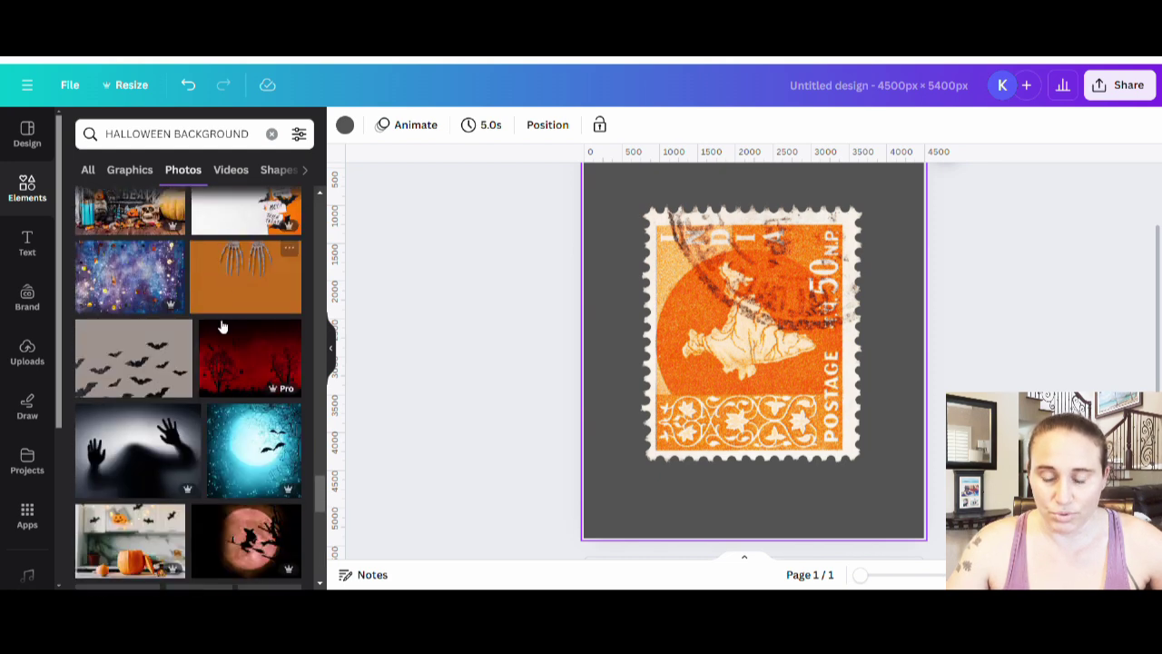
scroll(216, 319, down, 2)
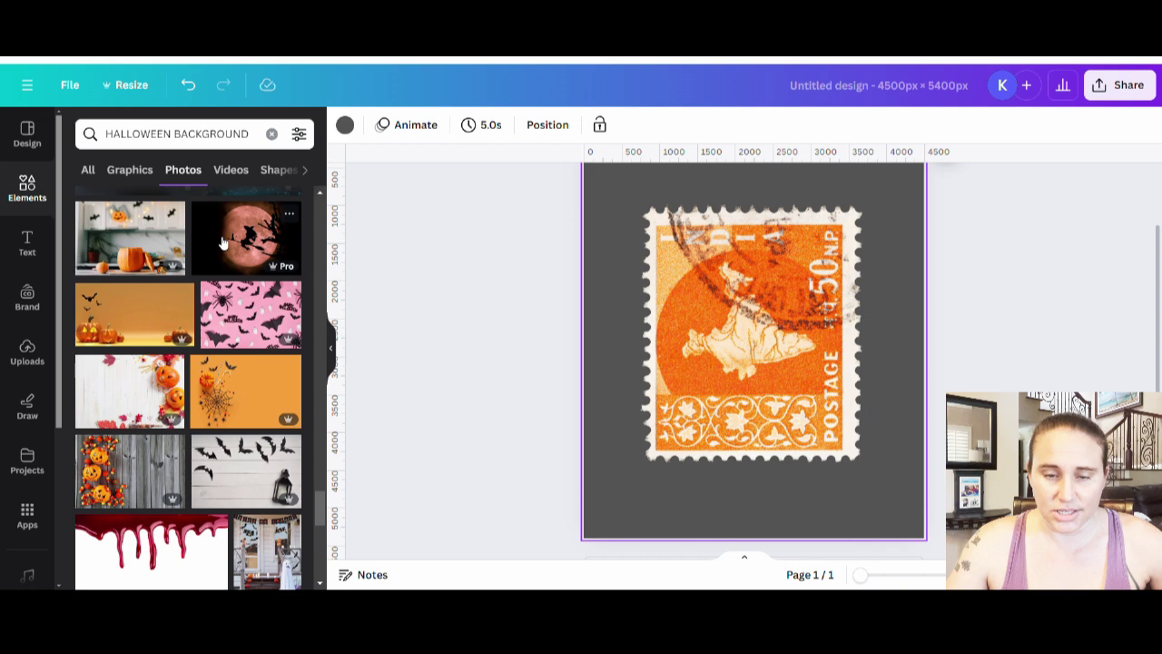
scroll(227, 281, down, 5)
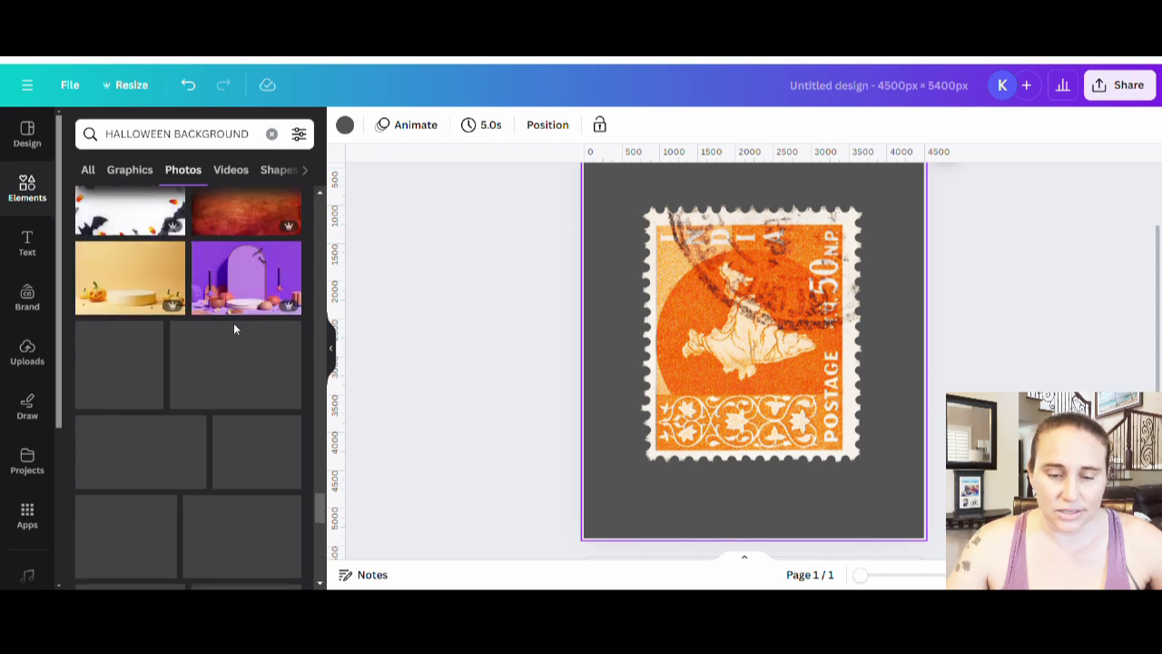
scroll(232, 332, down, 3)
scroll(225, 336, down, 3)
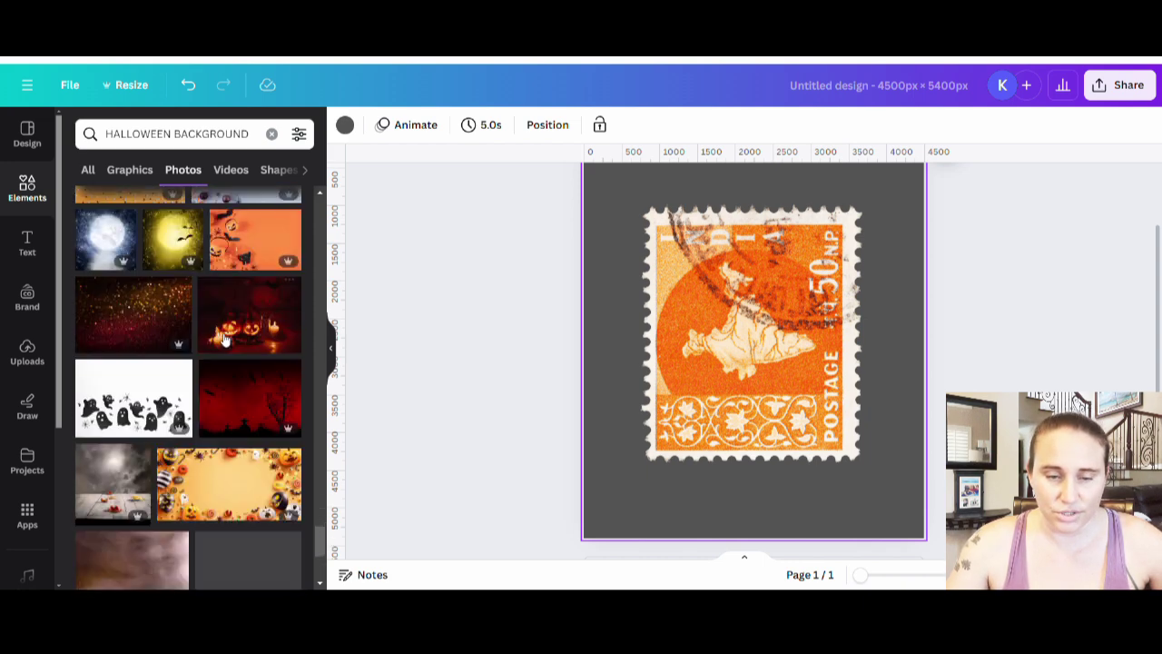
scroll(225, 337, down, 5)
scroll(233, 396, down, 3)
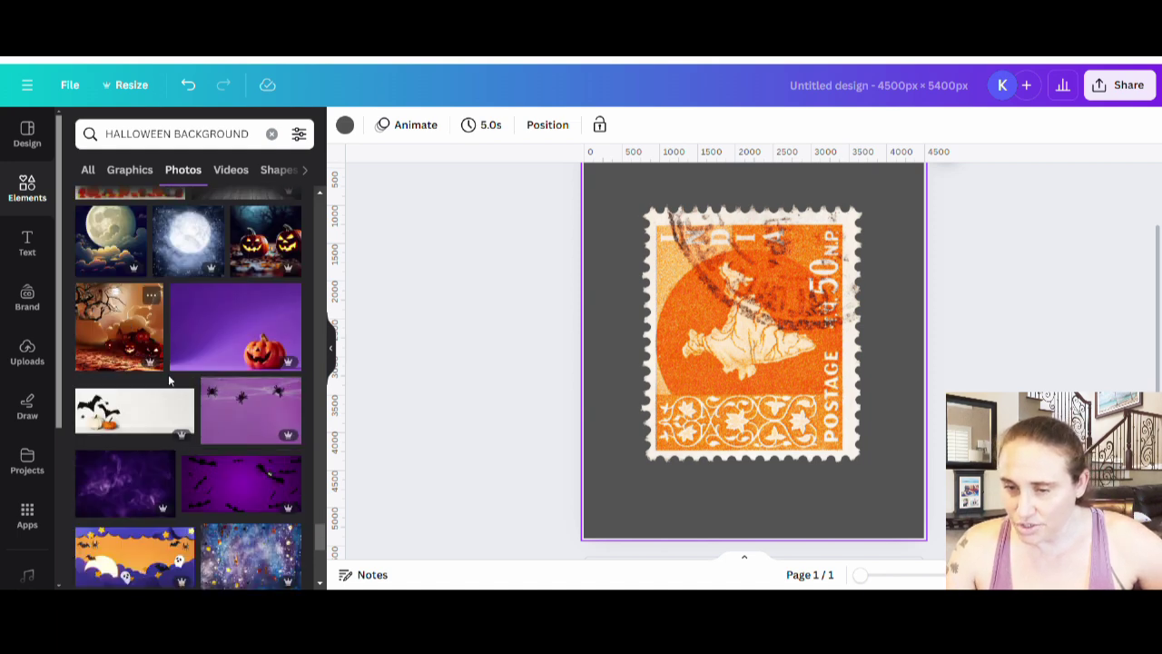
Add the pumpkin haunted-house photo and crop it to sit inside the stamp's perforated edge
click(131, 348)
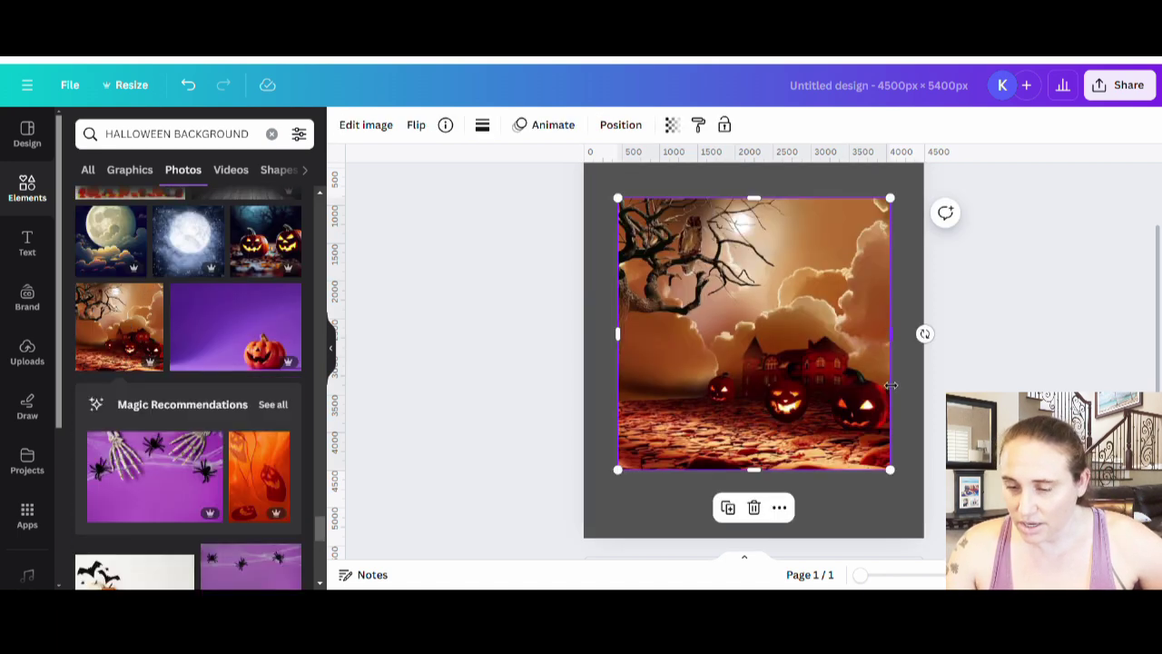
drag(846, 379, 847, 406)
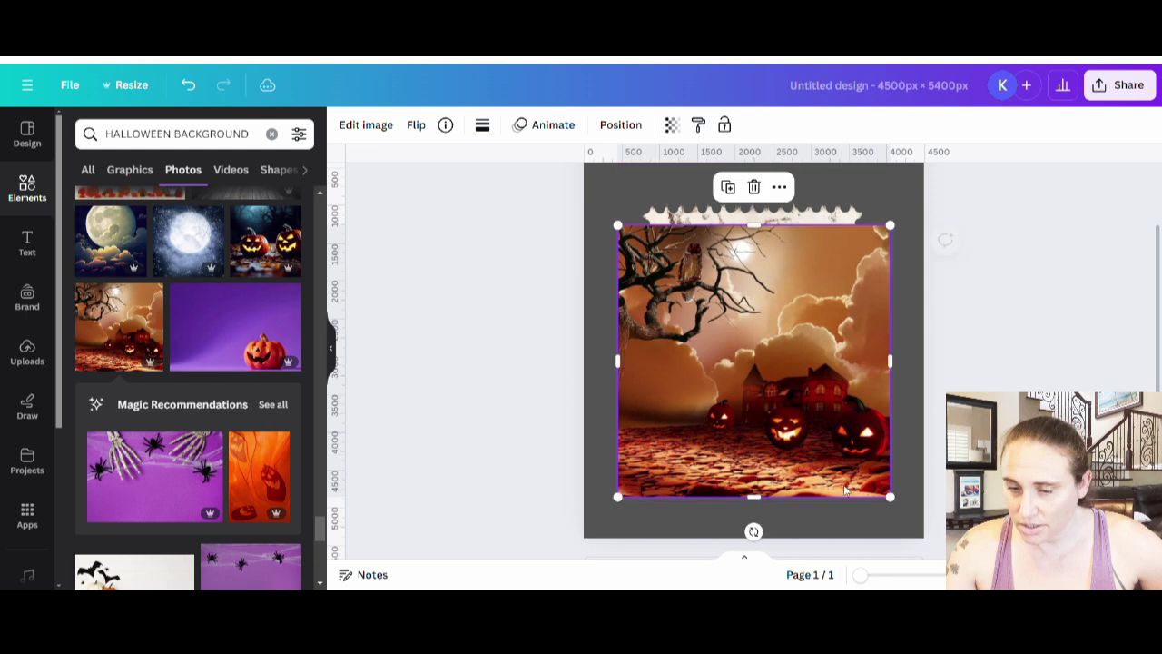
drag(767, 503, 765, 480)
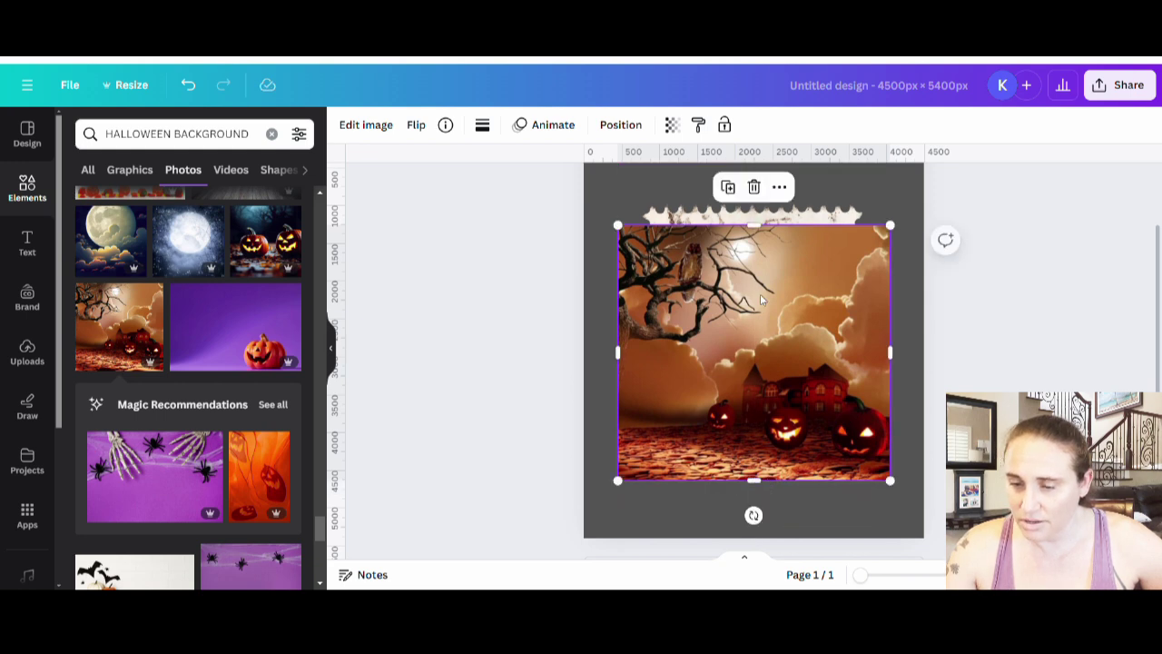
drag(768, 362, 745, 348)
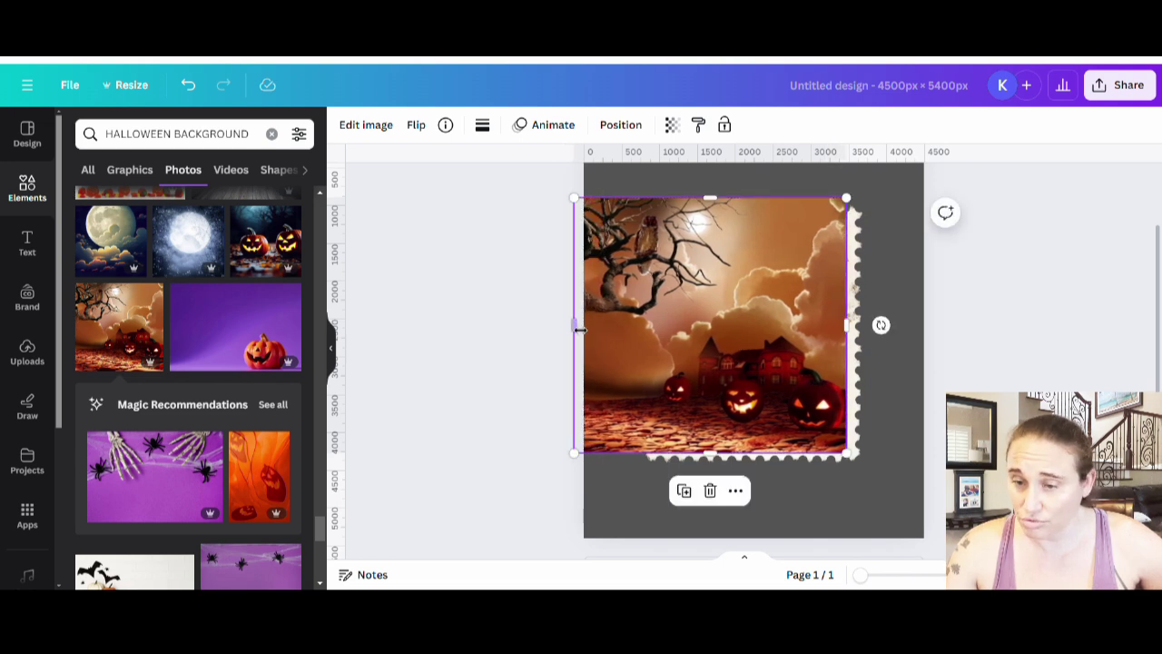
drag(578, 329, 662, 330)
drag(755, 206, 763, 229)
click(981, 373)
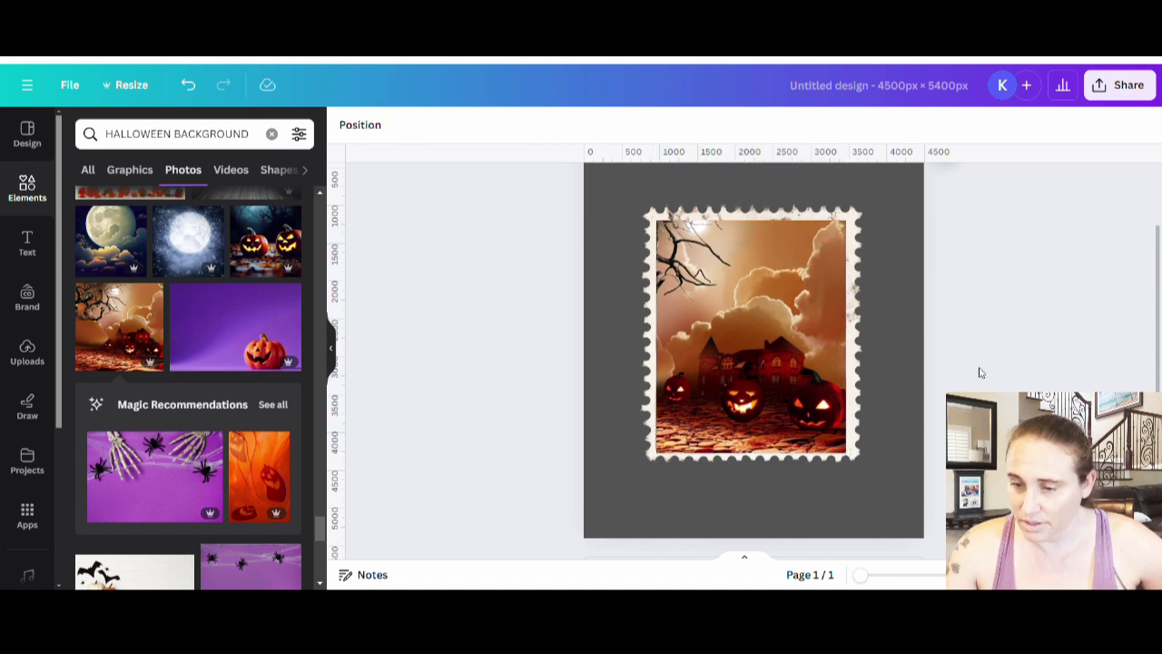
Widen the Halloween photo slightly to fill the stamp, then remove it from the page
click(783, 333)
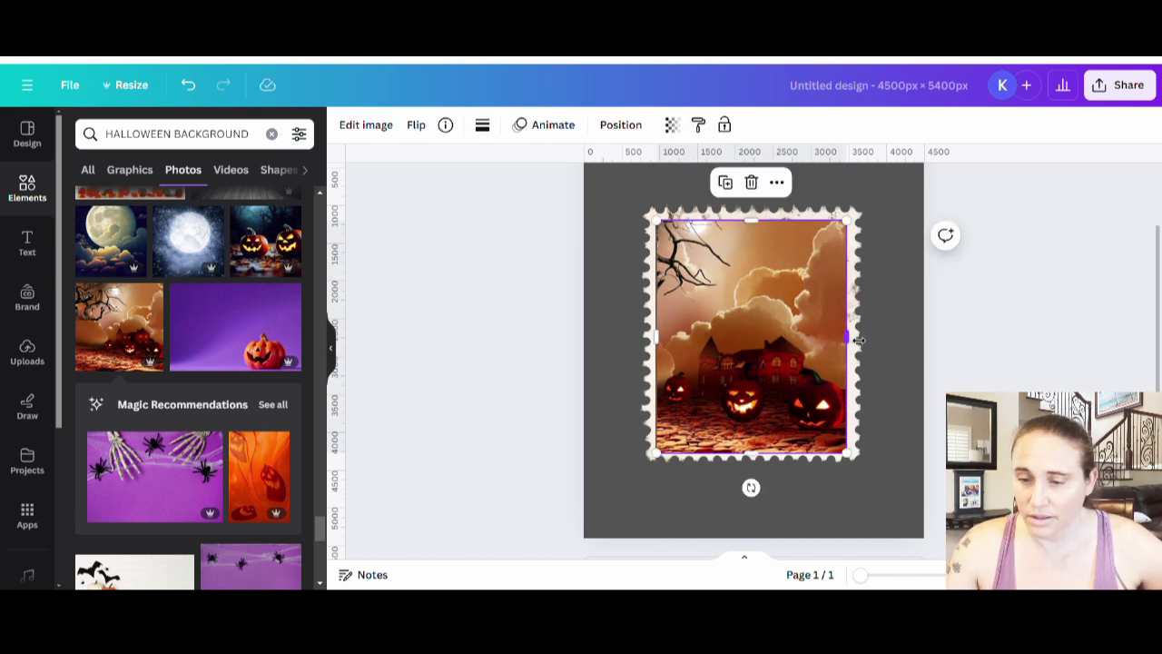
drag(861, 339, 861, 339)
click(951, 355)
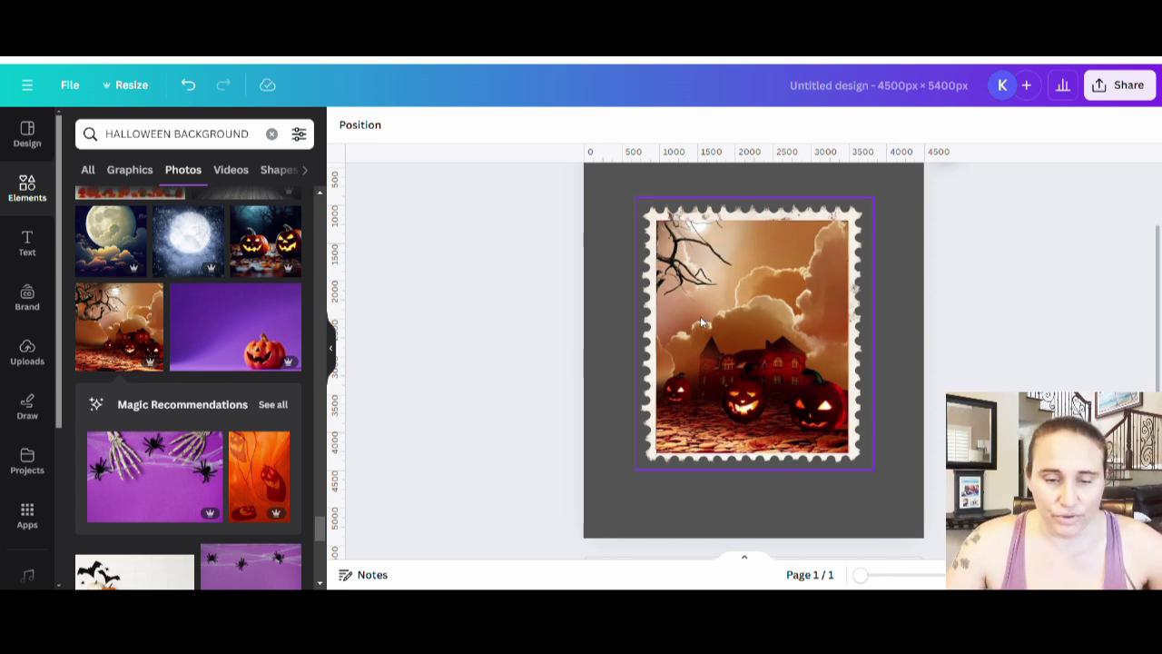
click(776, 345)
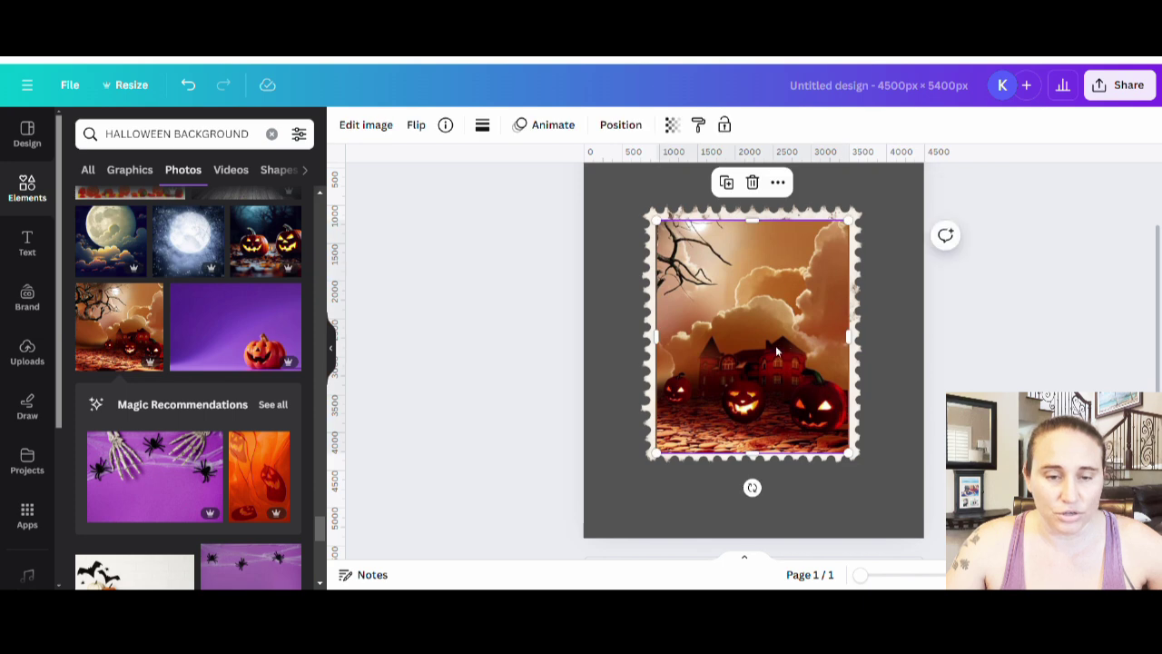
key(ctrl+z)
Switch the HALLOWEEN BACKGROUND results to Graphics and scroll through them
scroll(289, 534, down, 5)
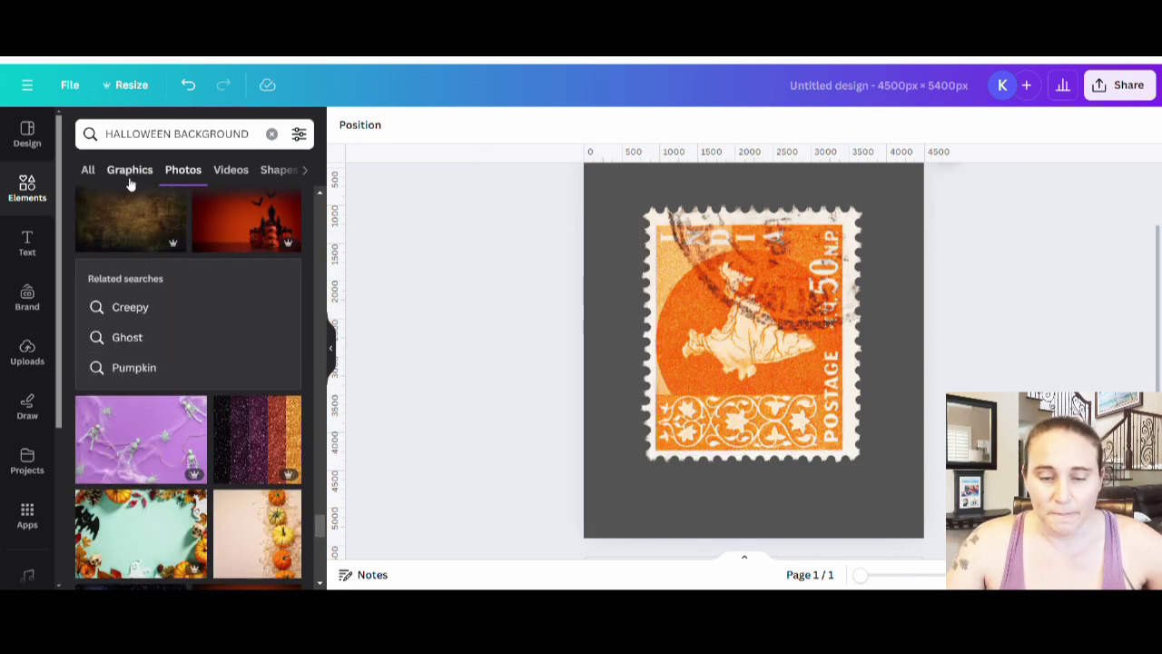
click(130, 181)
scroll(230, 408, down, 5)
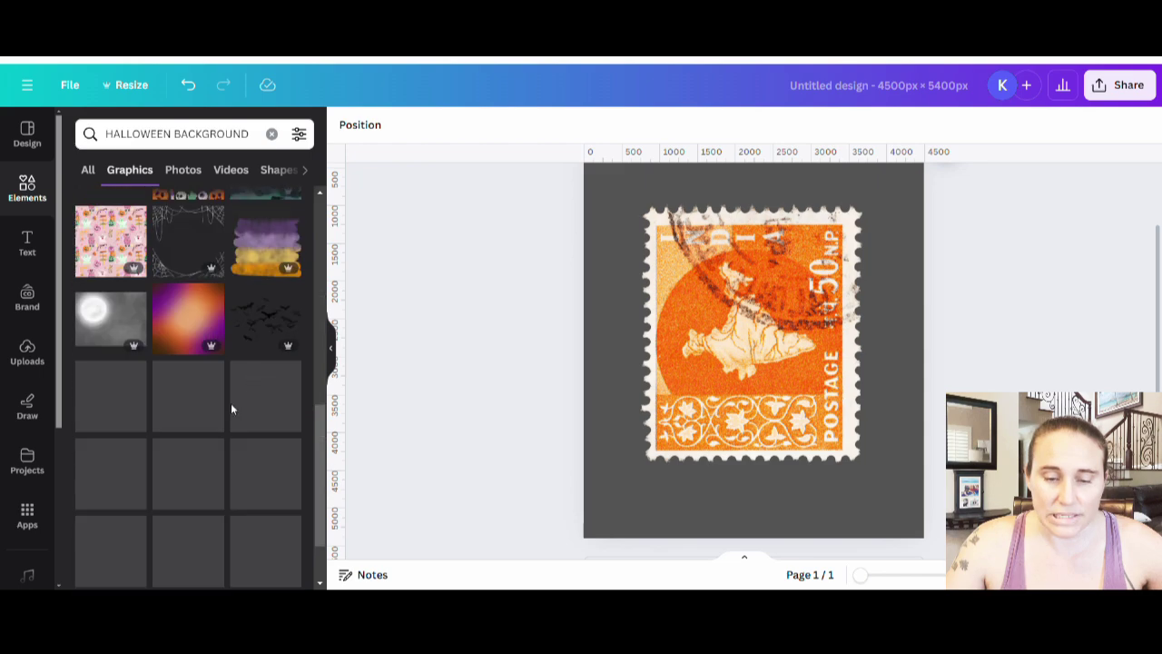
scroll(200, 364, down, 5)
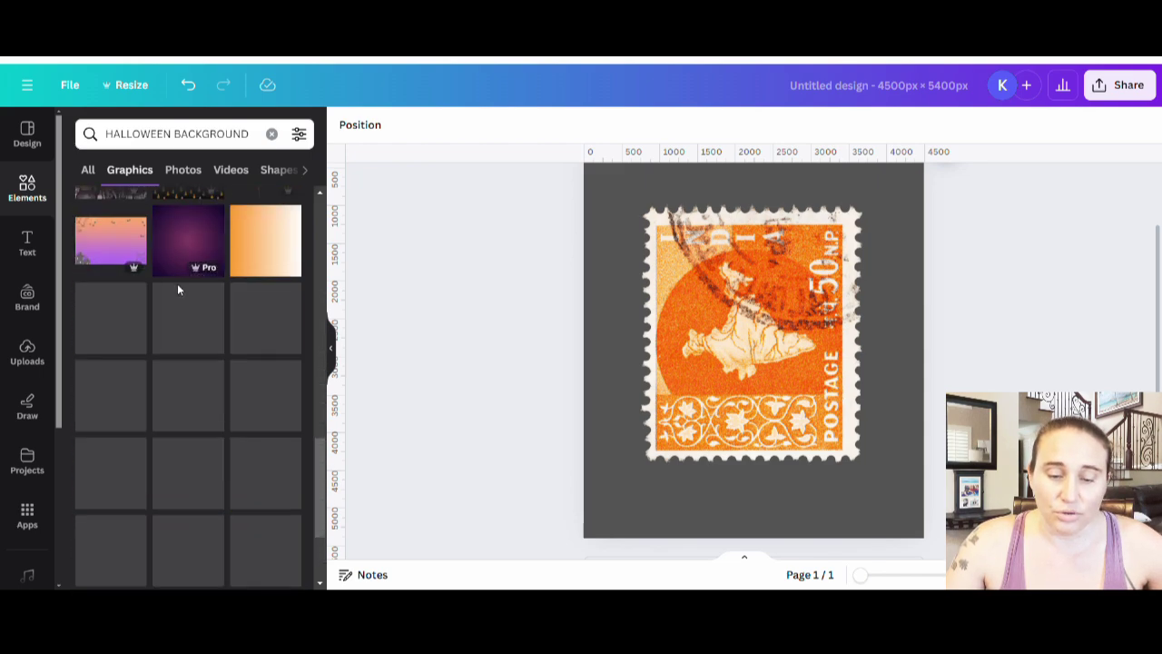
scroll(214, 406, down, 5)
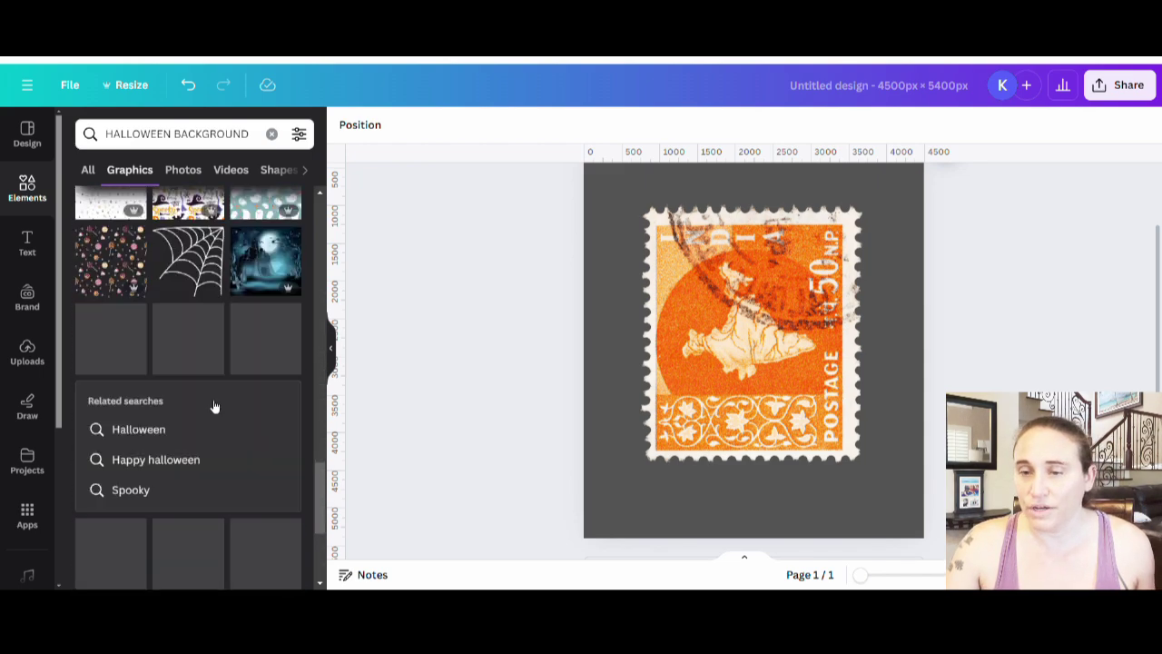
scroll(192, 384, down, 5)
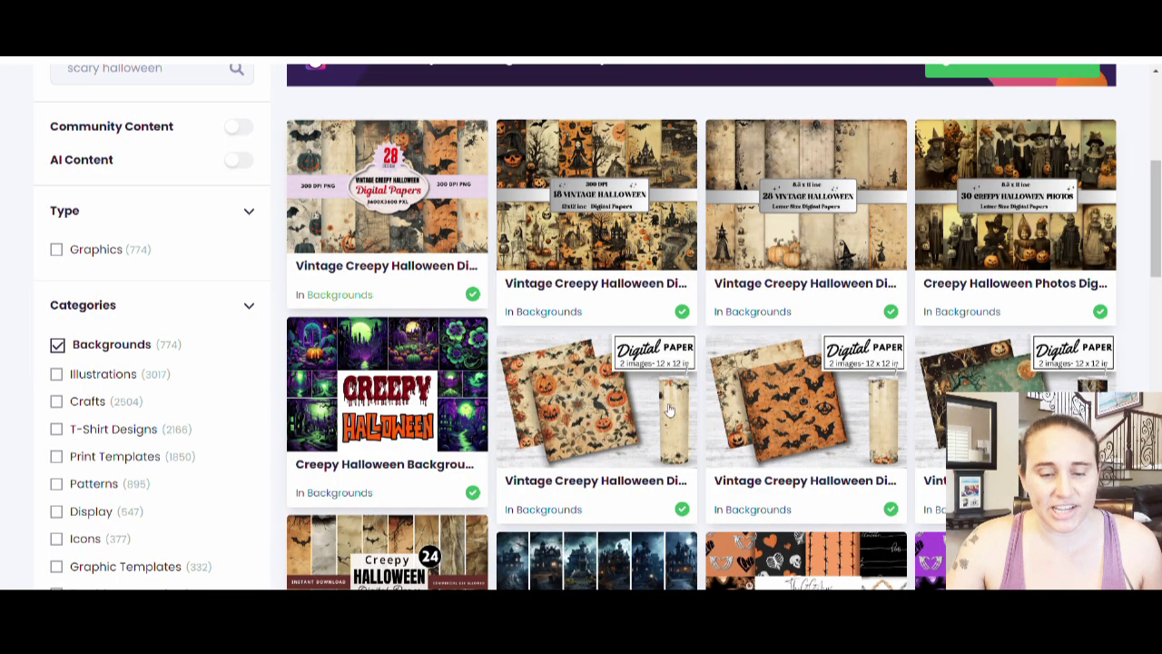
scroll(57, 106, up, 1)
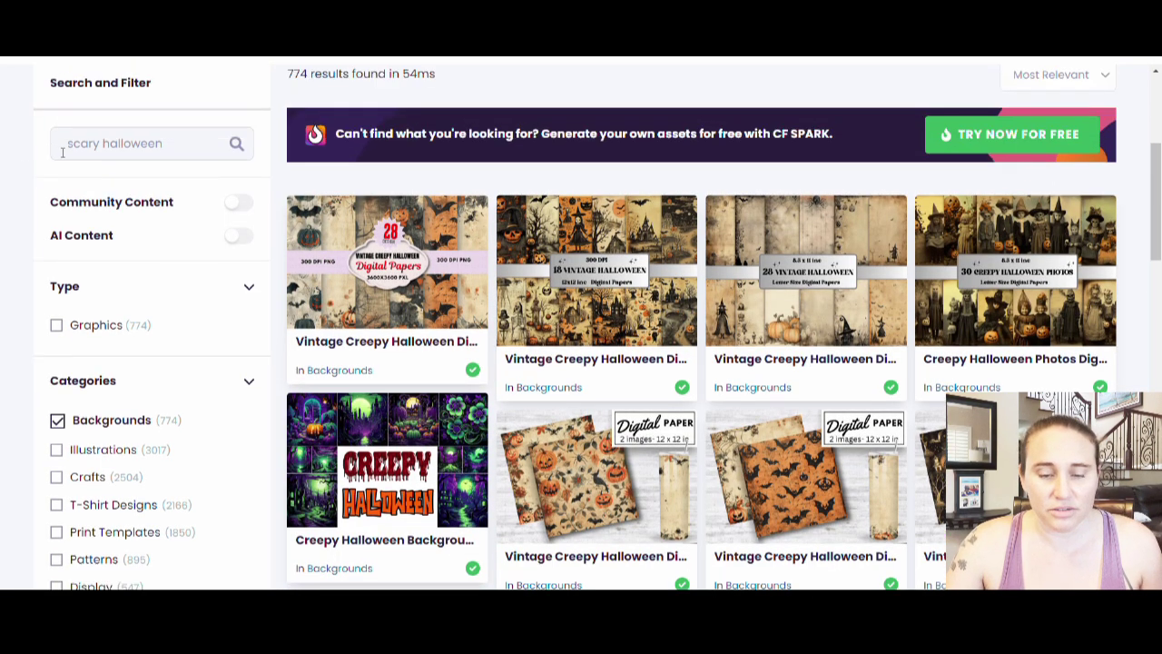
scroll(135, 155, down, 3)
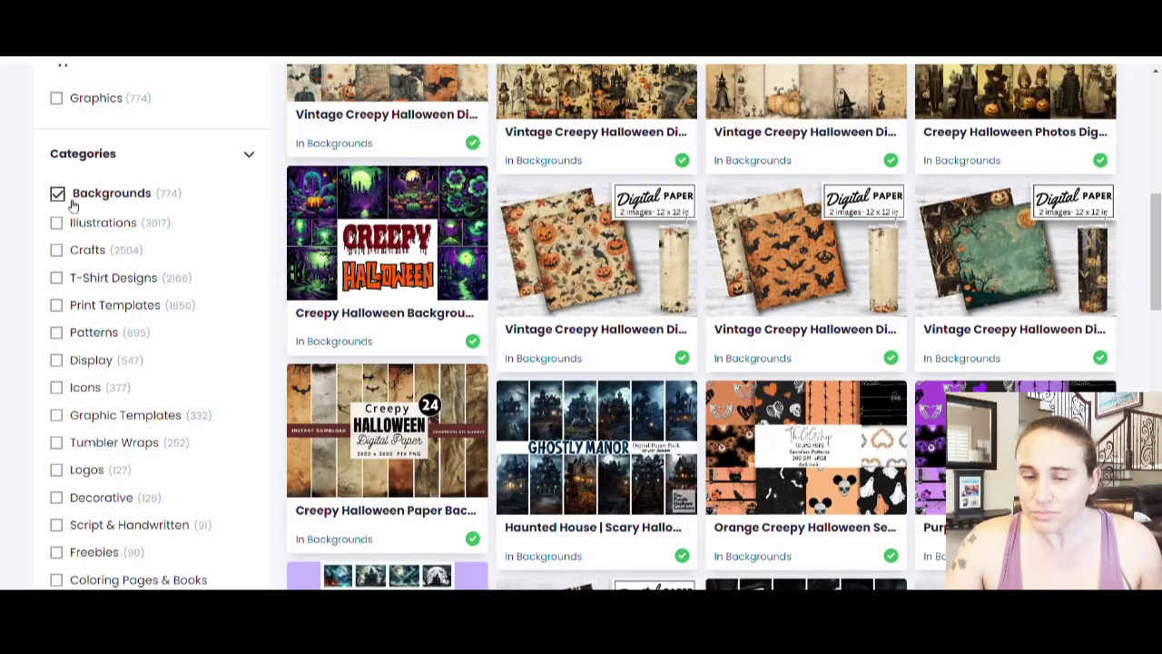
scroll(242, 307, down, 5)
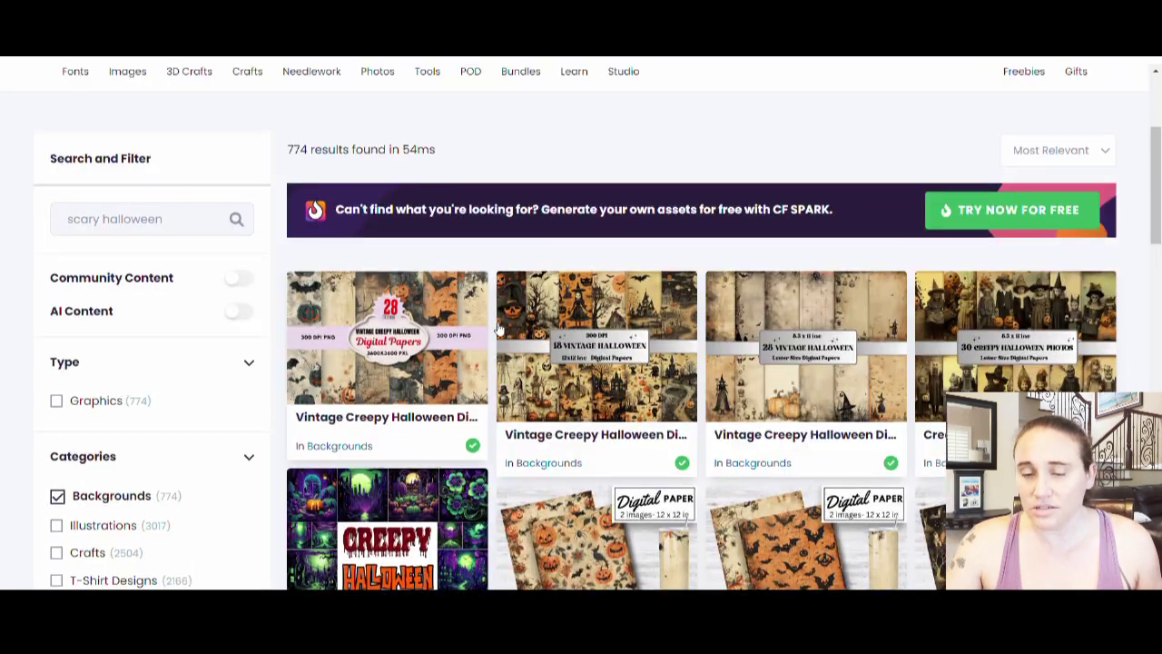
scroll(418, 179, down, 4)
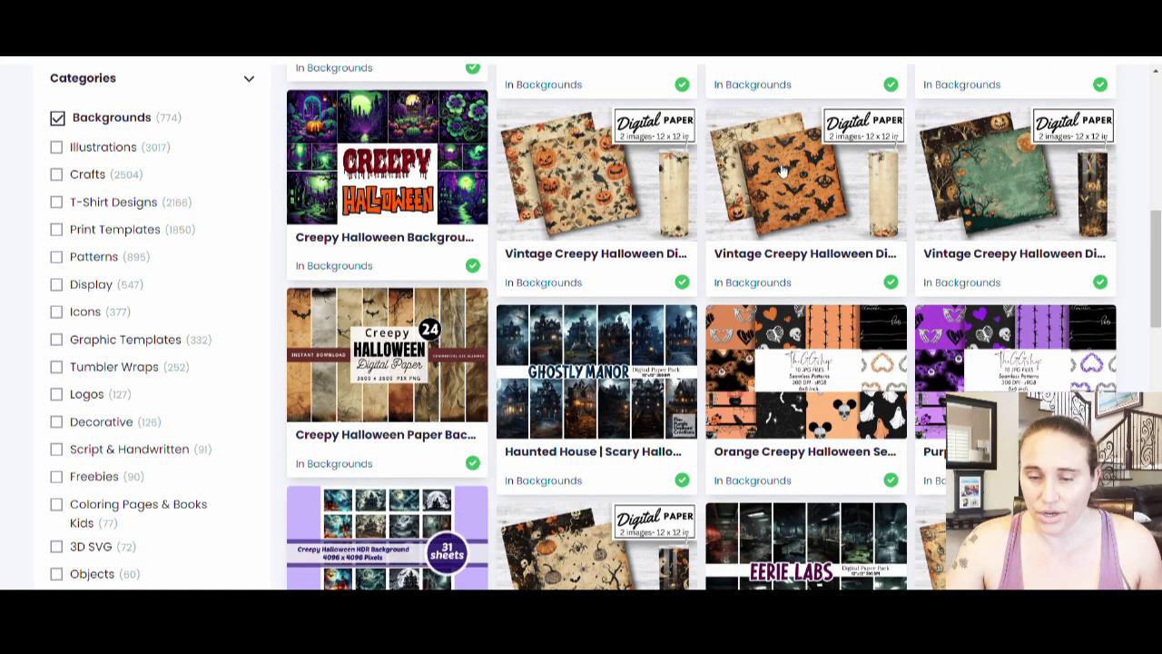
scroll(828, 163, down, 5)
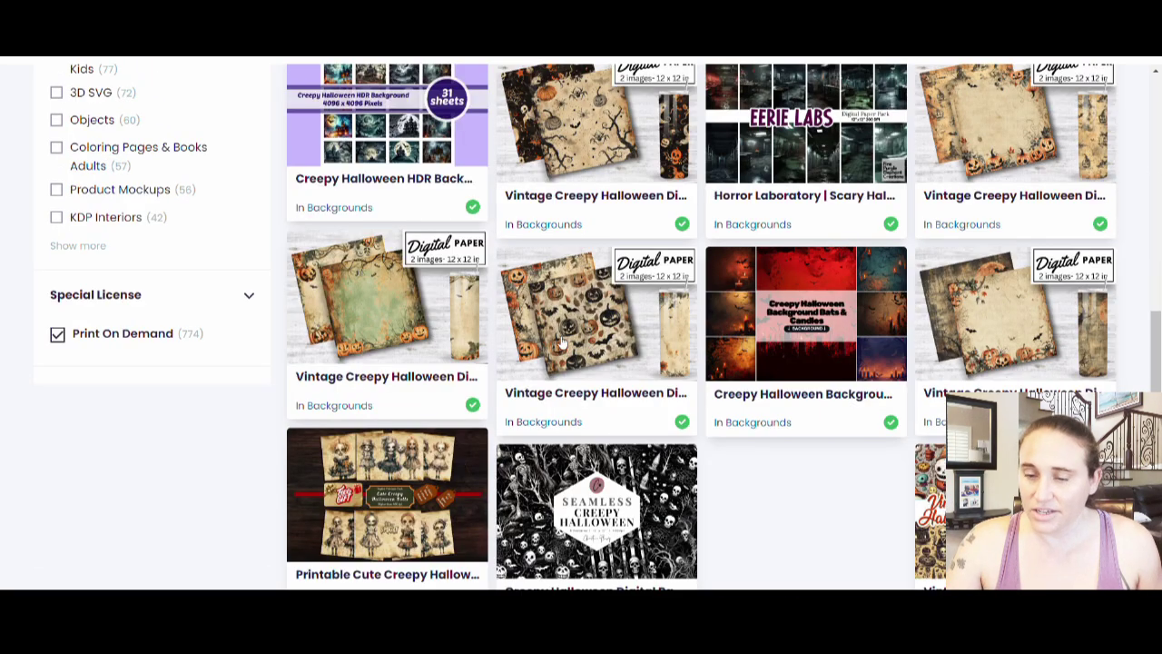
scroll(511, 141, down, 3)
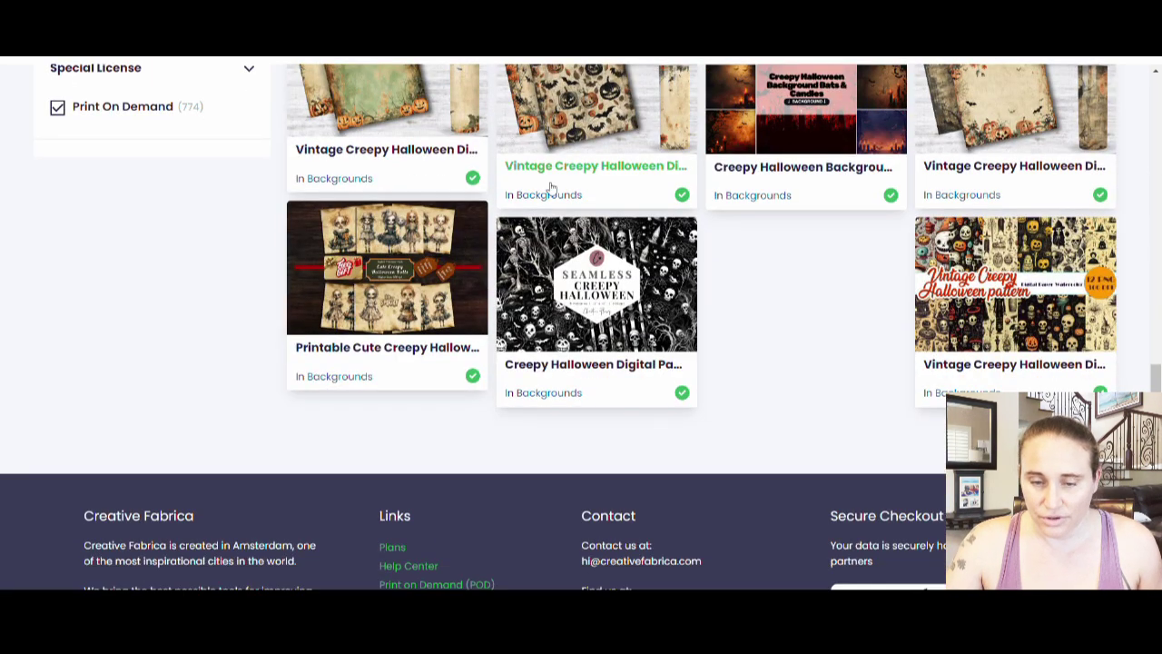
scroll(587, 279, down, 2)
scroll(587, 280, down, 3)
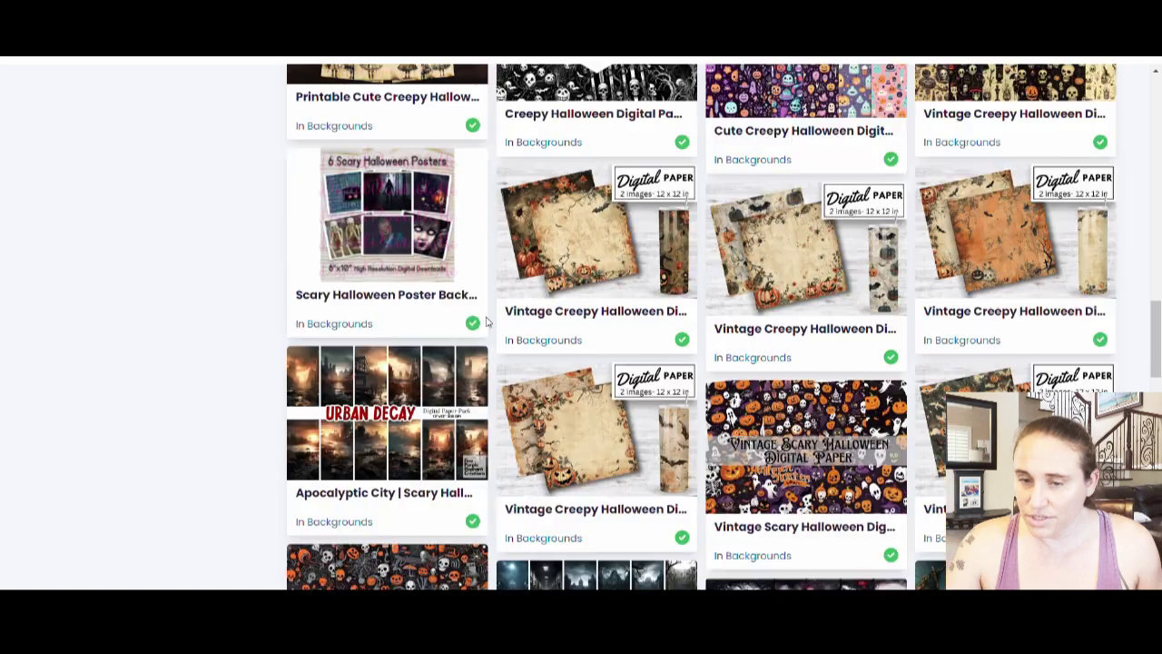
scroll(410, 256, down, 3)
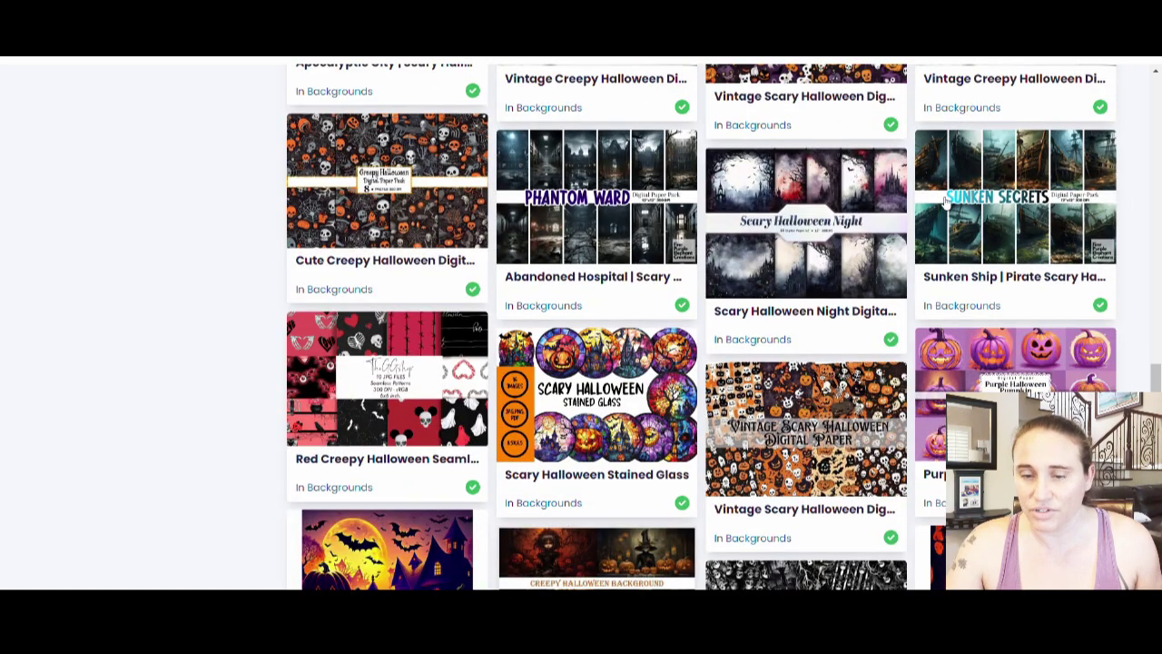
scroll(946, 201, down, 3)
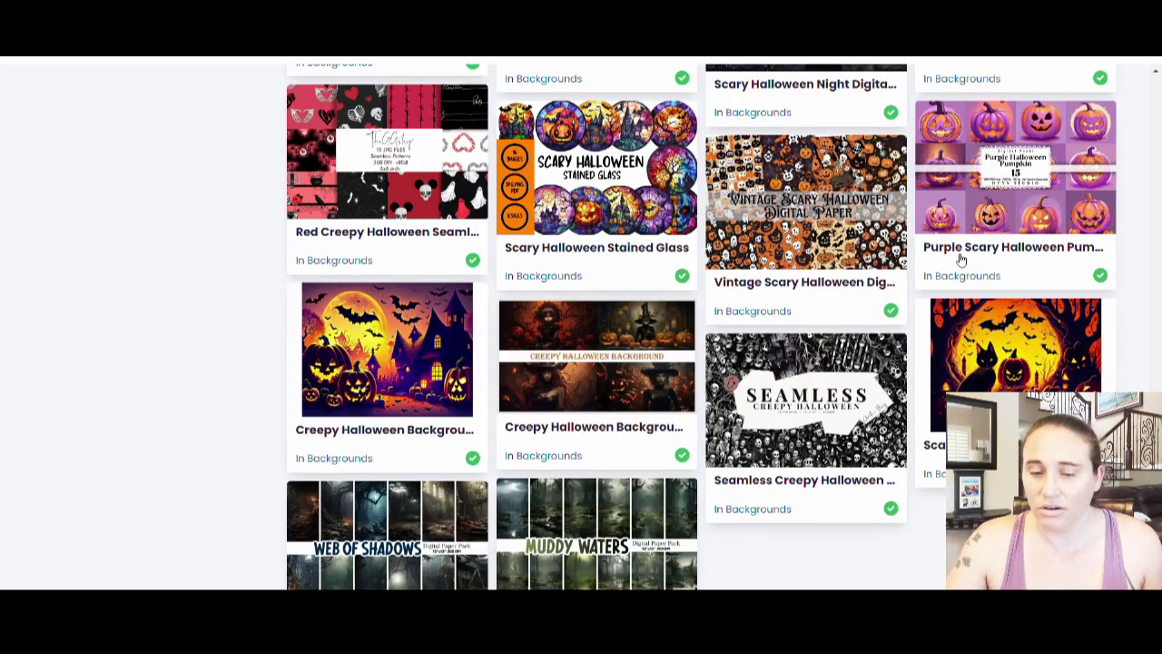
scroll(1038, 242, down, 3)
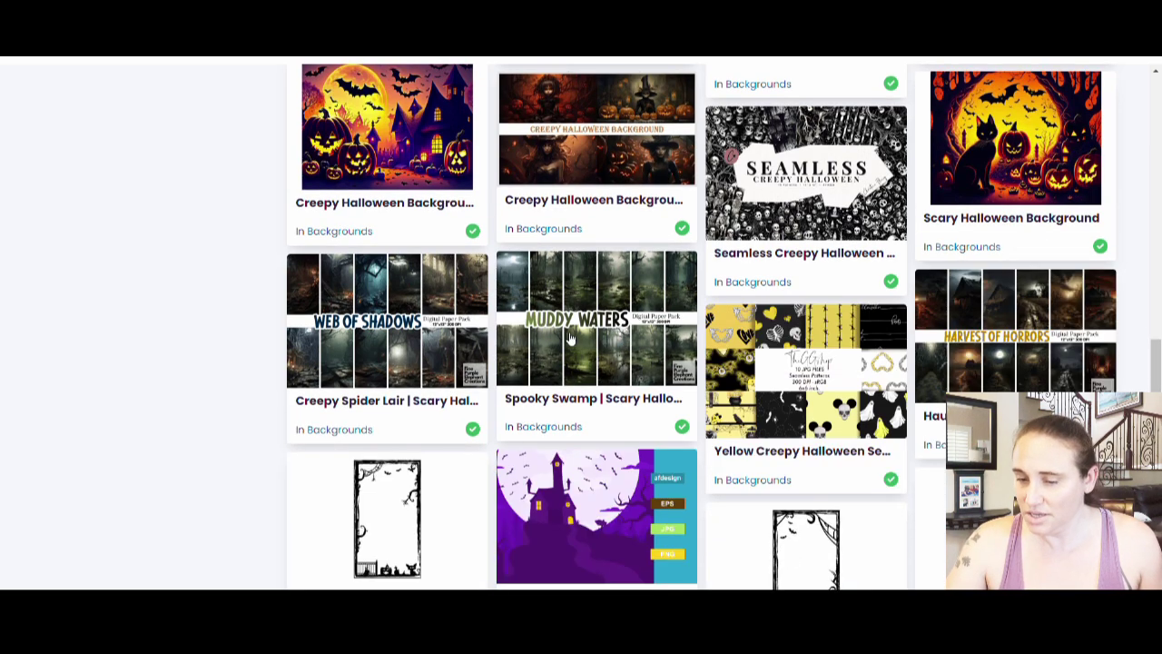
scroll(564, 356, down, 8)
scroll(555, 325, down, 5)
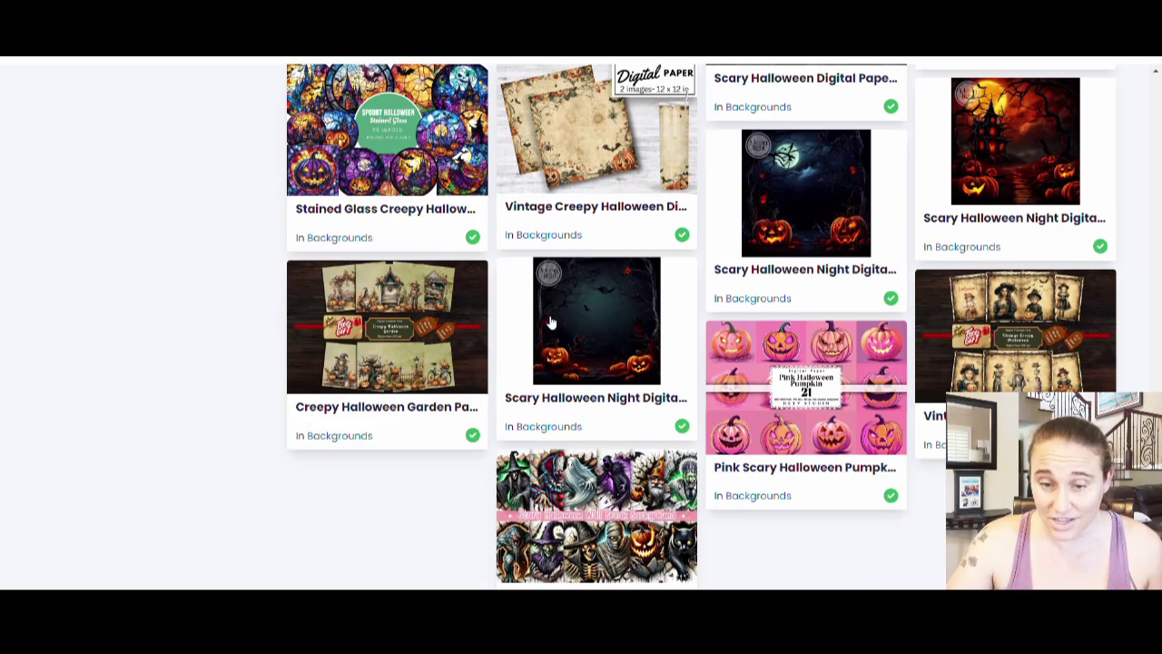
scroll(952, 363, down, 4)
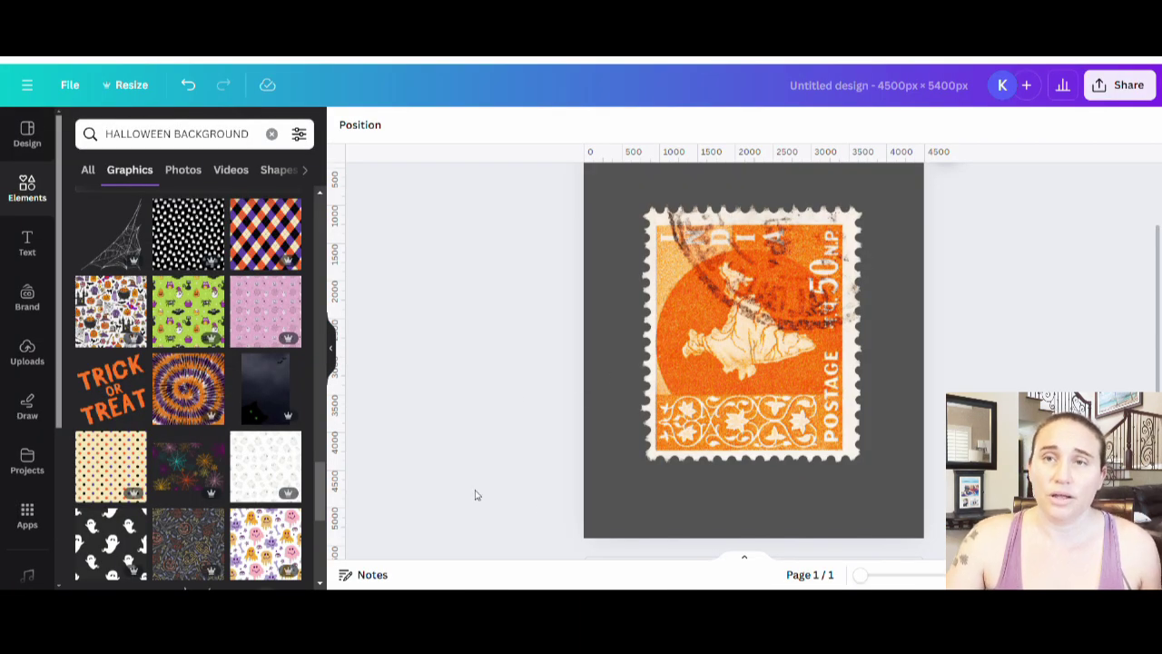
Open Uploads and scroll through the uploaded Halloween images
click(25, 351)
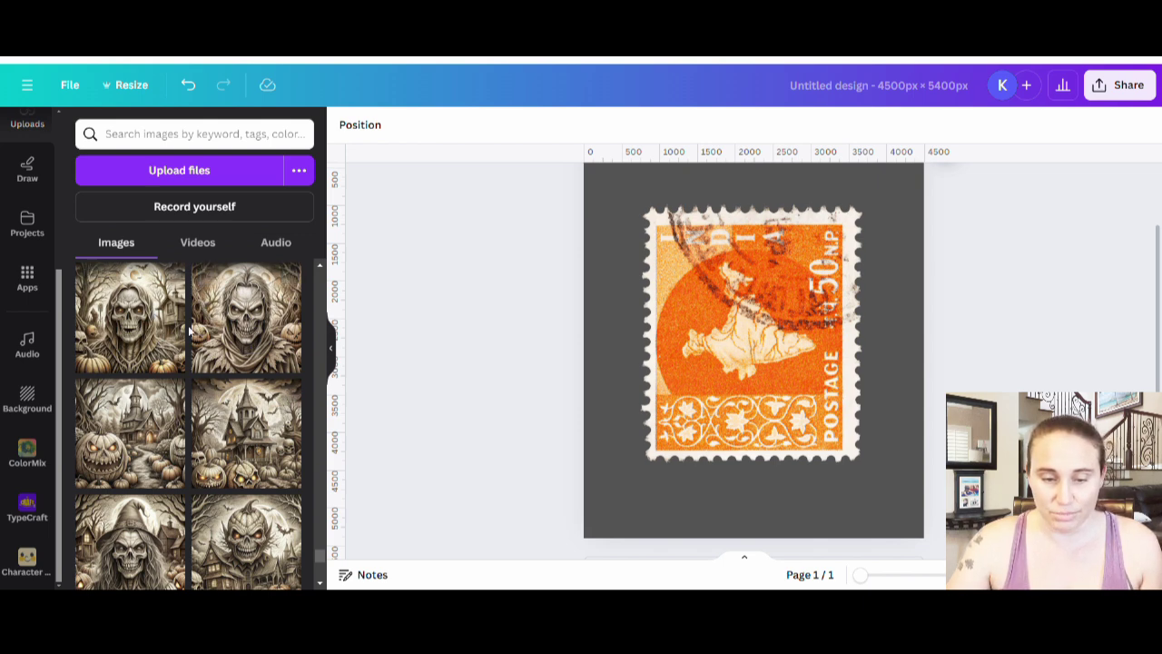
scroll(254, 343, down, 2)
scroll(252, 336, down, 1)
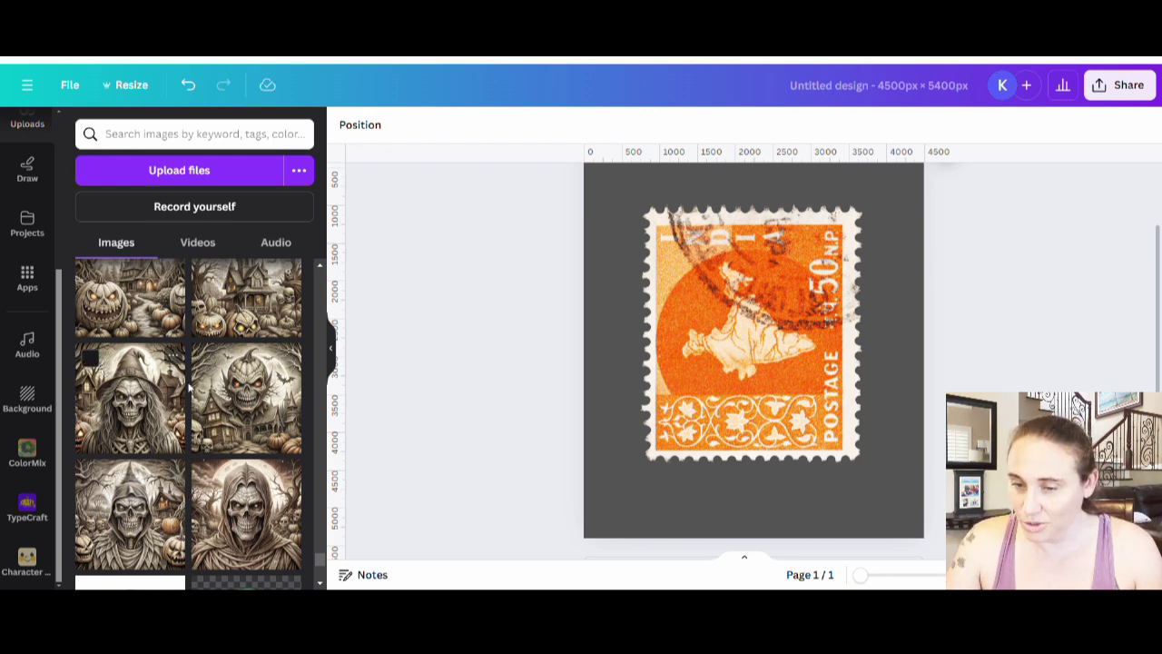
Add the hooded skull picture and resize it to about 2,553 × 3,053 inside the stamp border
click(244, 513)
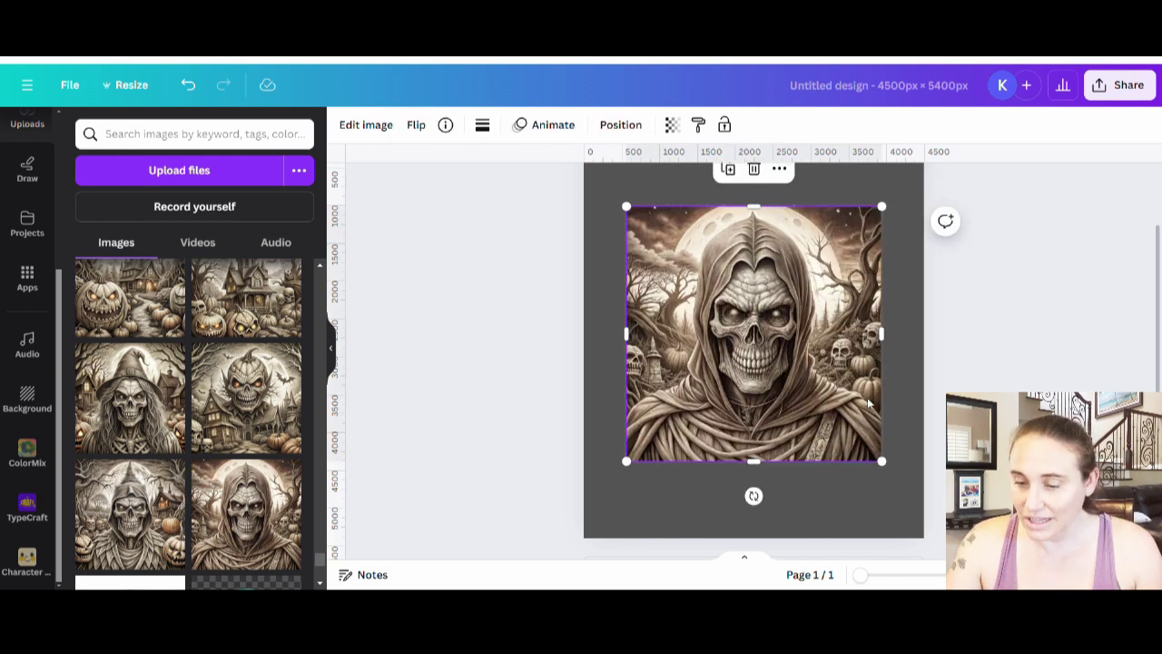
mouse_move(722, 361)
mouse_down()
mouse_move(724, 405)
mouse_move(724, 374)
mouse_up()
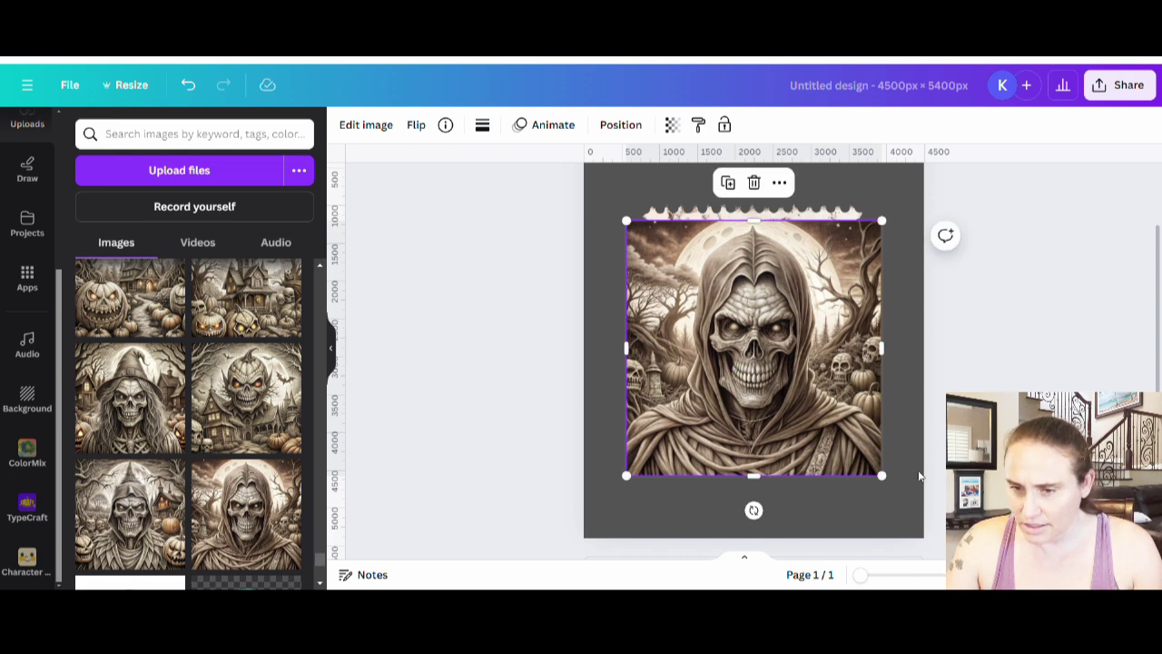
drag(883, 476, 865, 467)
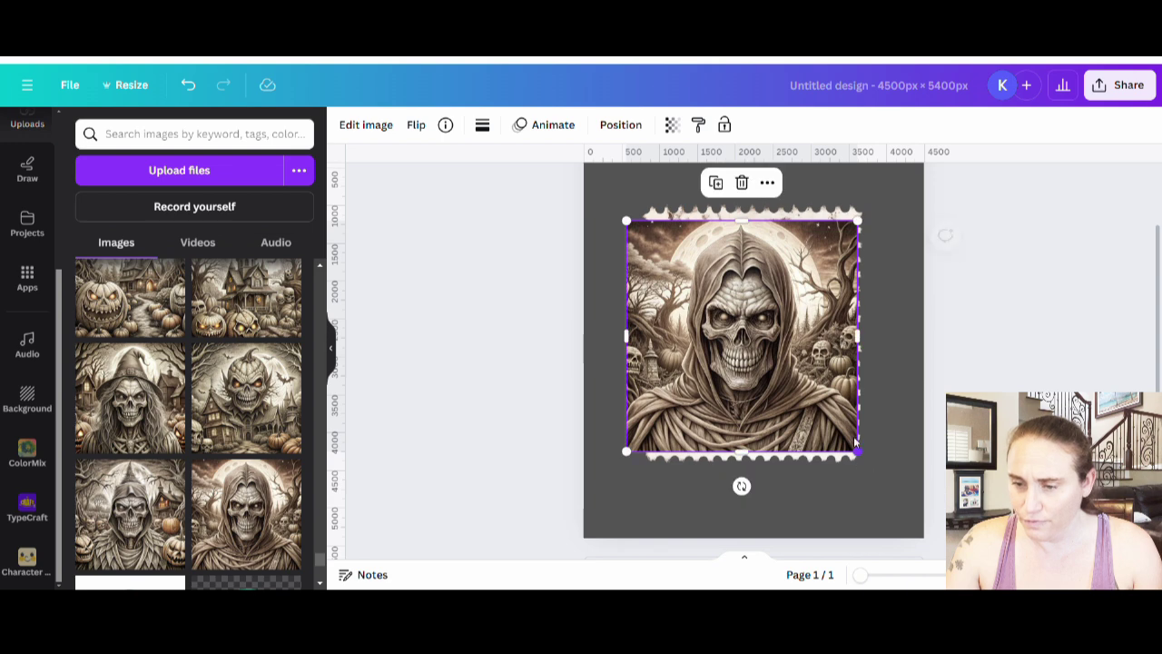
drag(796, 328, 786, 336)
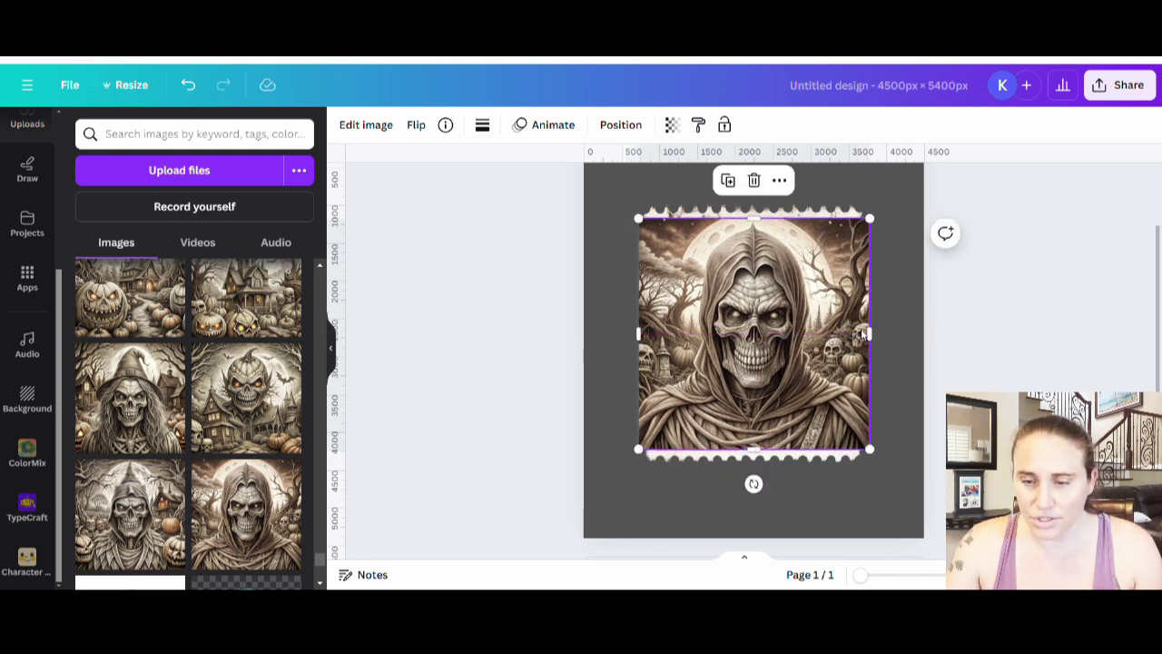
drag(879, 340, 852, 339)
drag(642, 339, 664, 345)
click(577, 350)
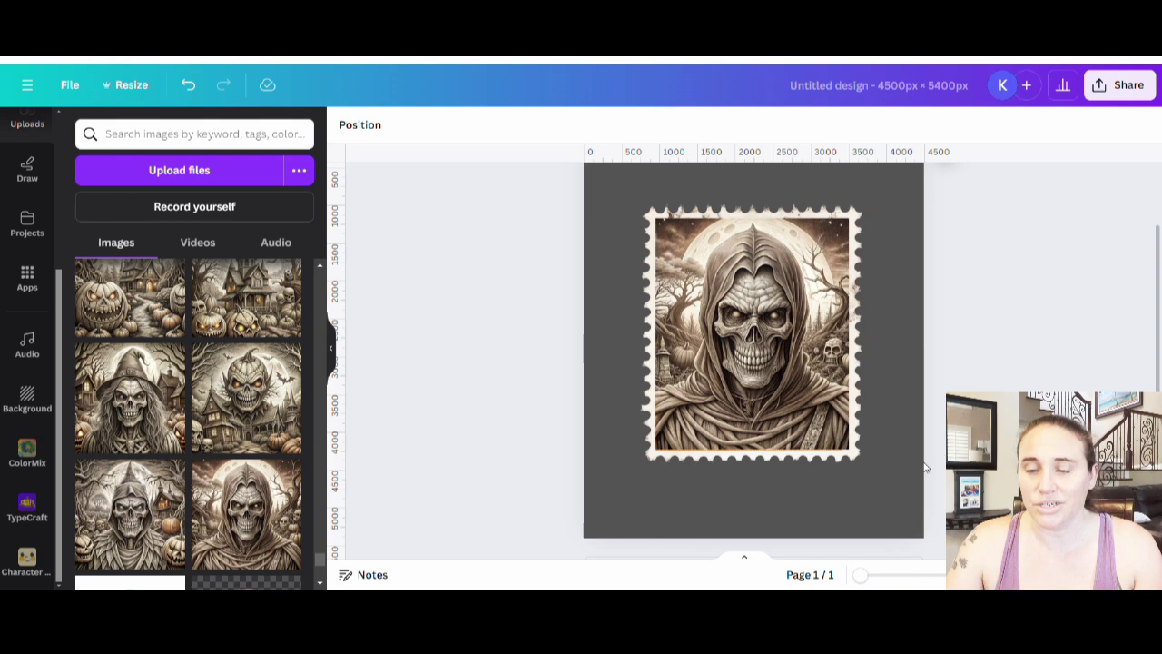
click(850, 464)
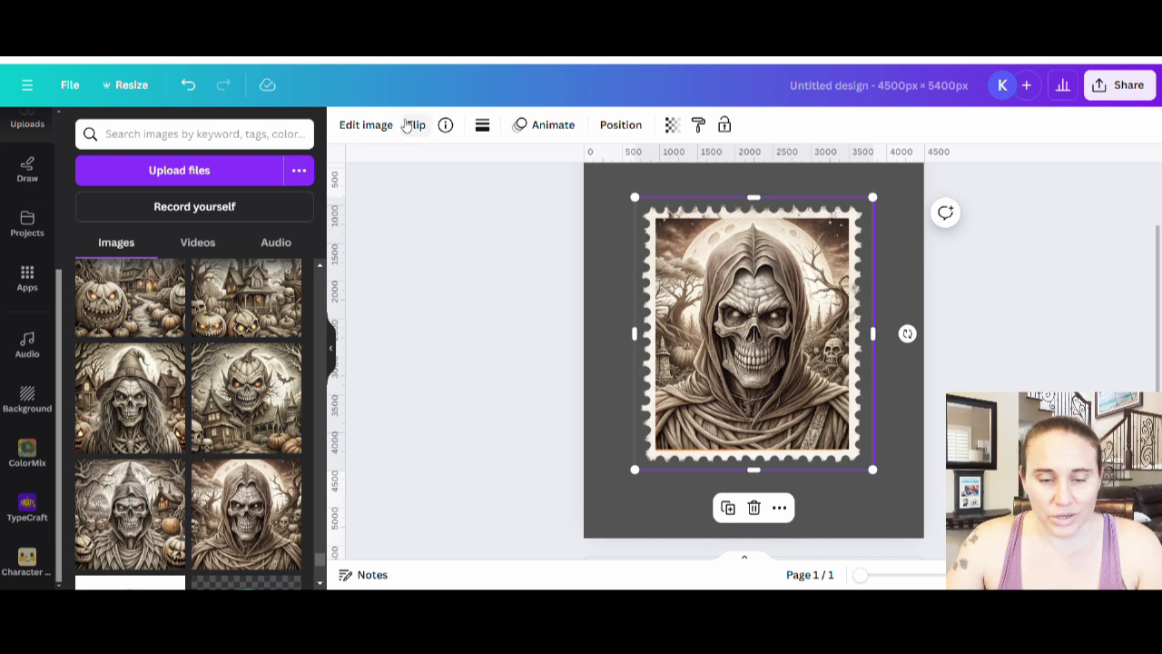
Adjust the stamp image to brightness -18, temperature 16 and saturation 14 for a warmer cream frame
click(368, 125)
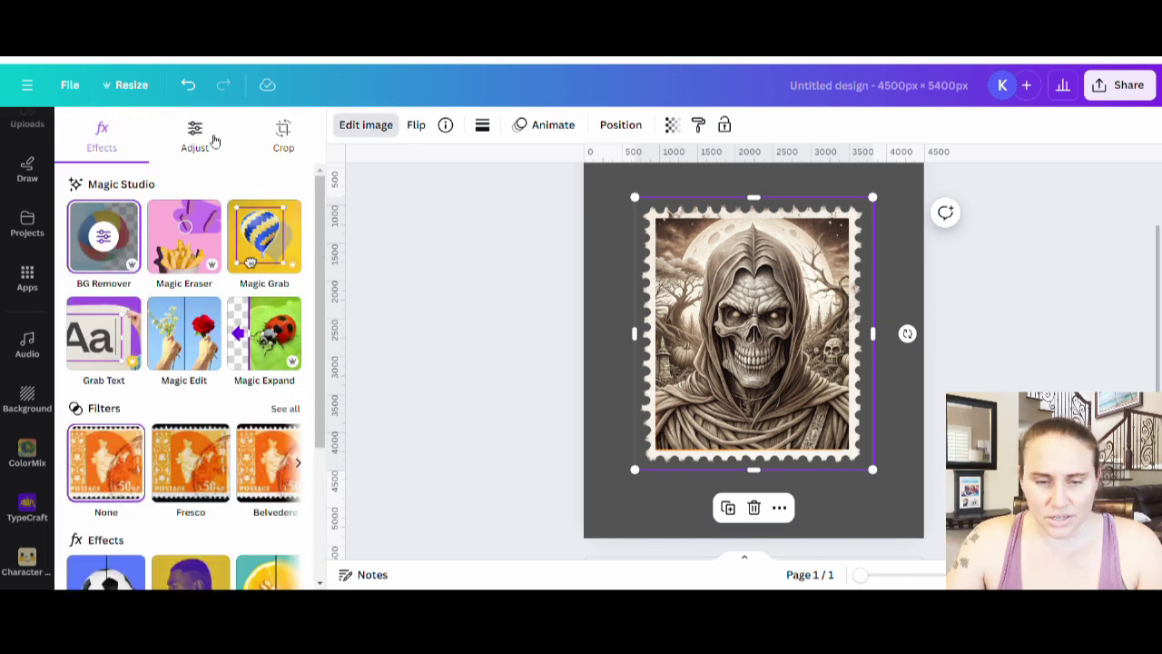
click(211, 139)
scroll(193, 361, down, 2)
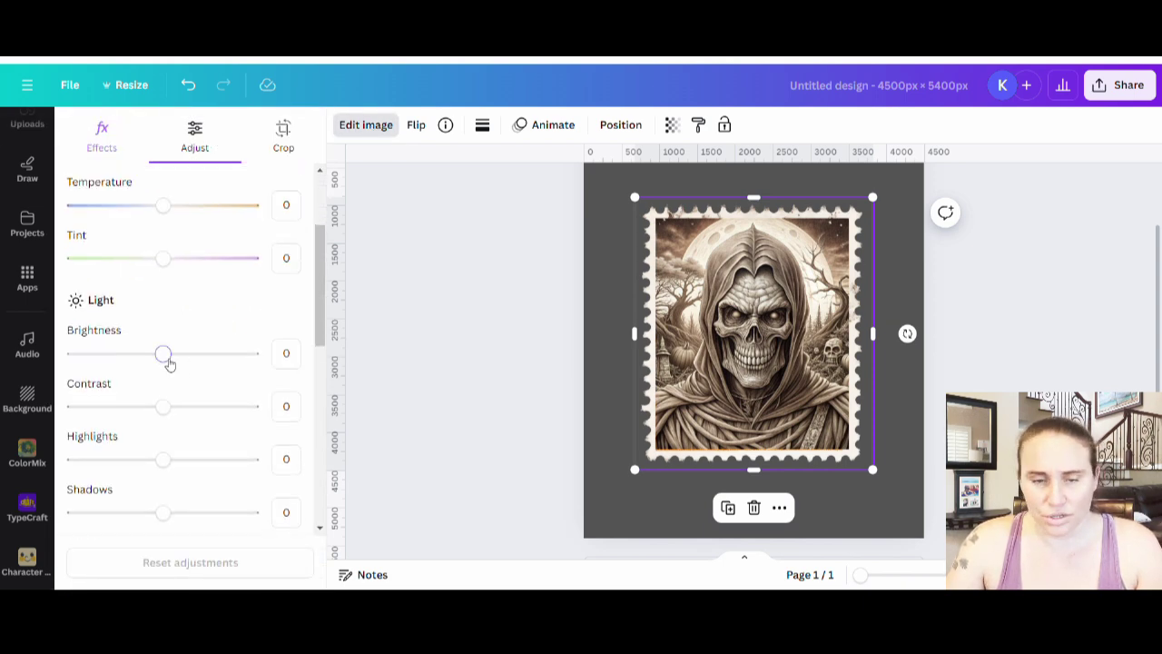
drag(168, 362, 151, 362)
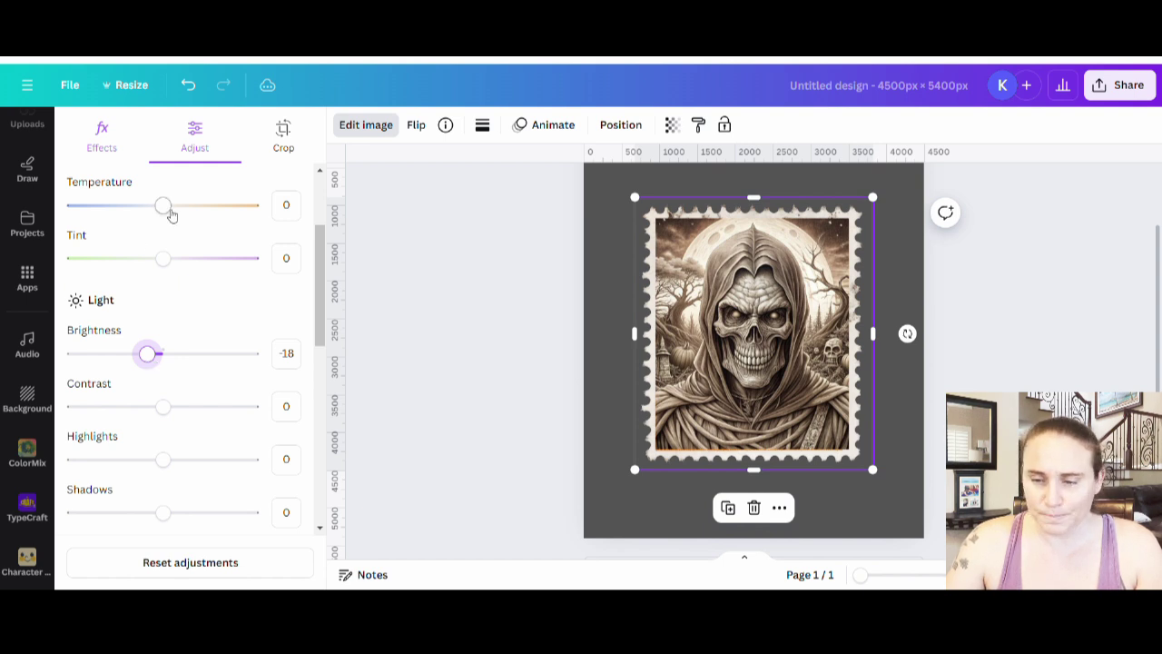
drag(166, 207, 181, 208)
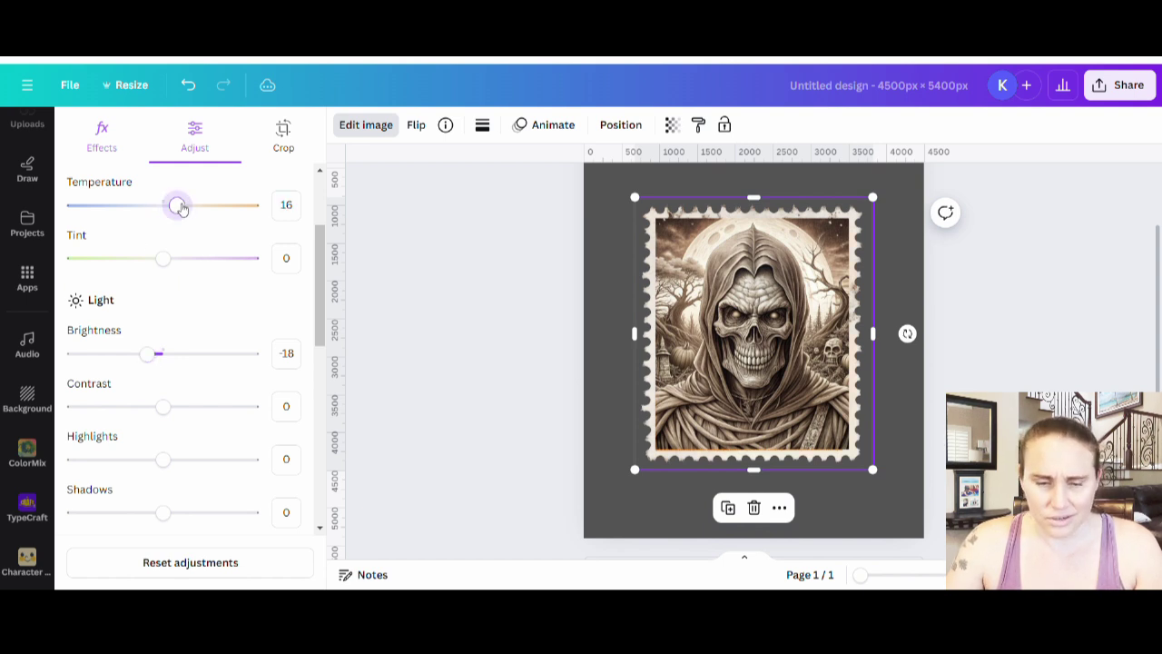
scroll(249, 469, down, 1)
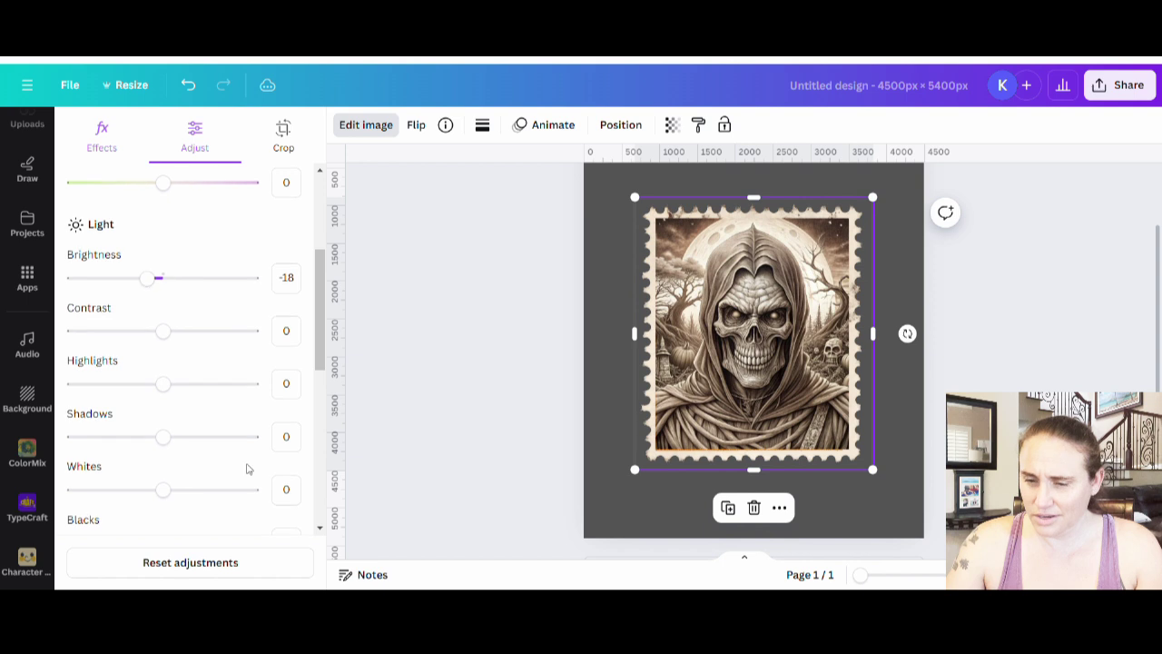
scroll(189, 446, down, 3)
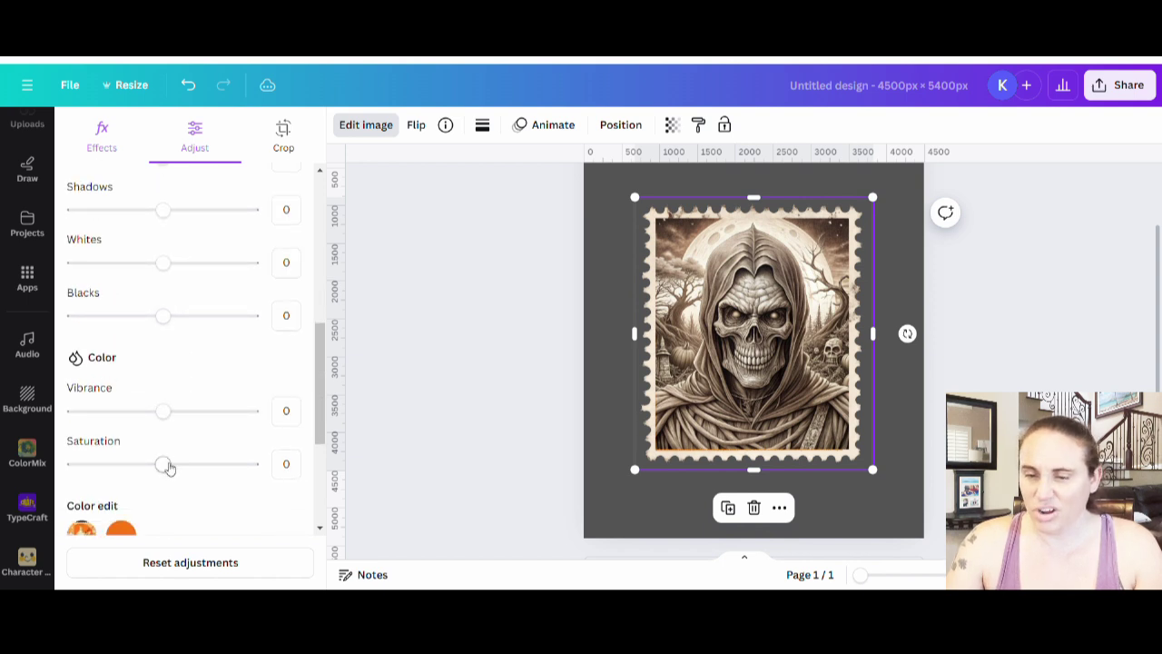
drag(168, 467, 179, 469)
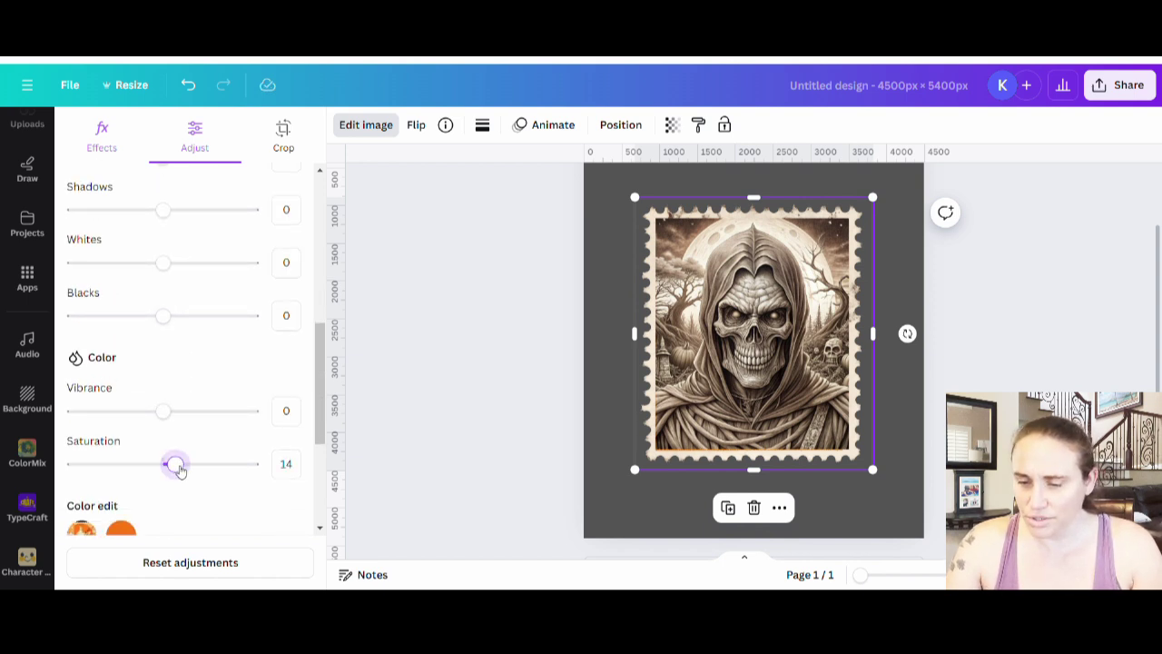
click(903, 382)
click(758, 454)
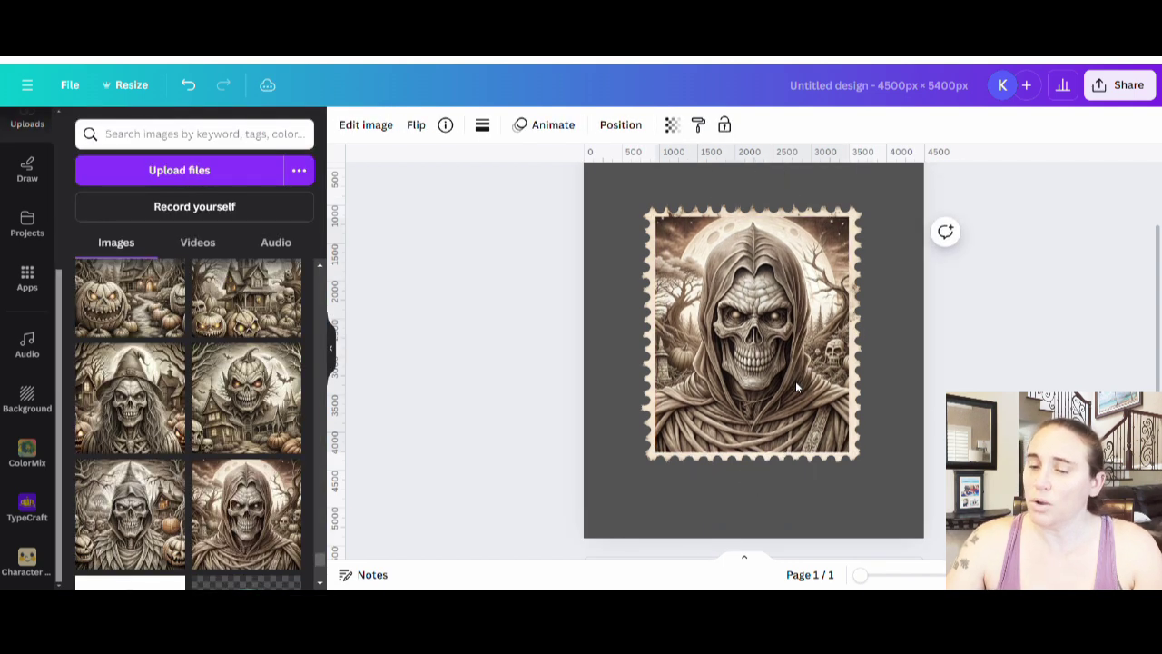
Search Elements for 'stamp marks' and show the Graphics results with postmark designs
click(897, 343)
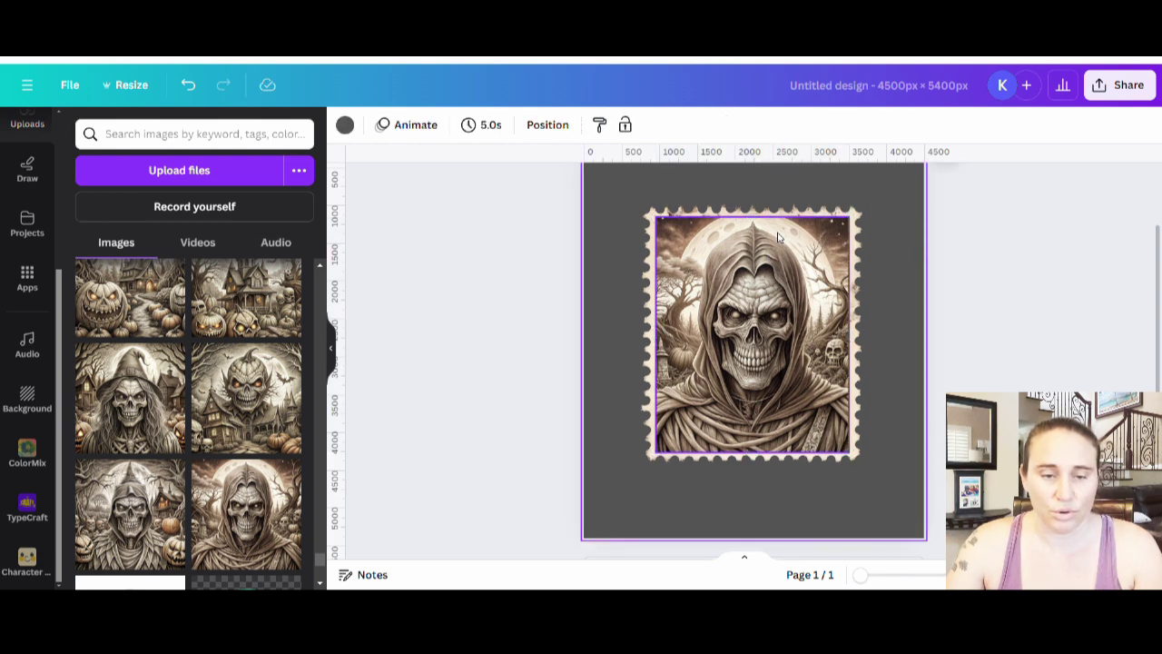
scroll(21, 228, up, 3)
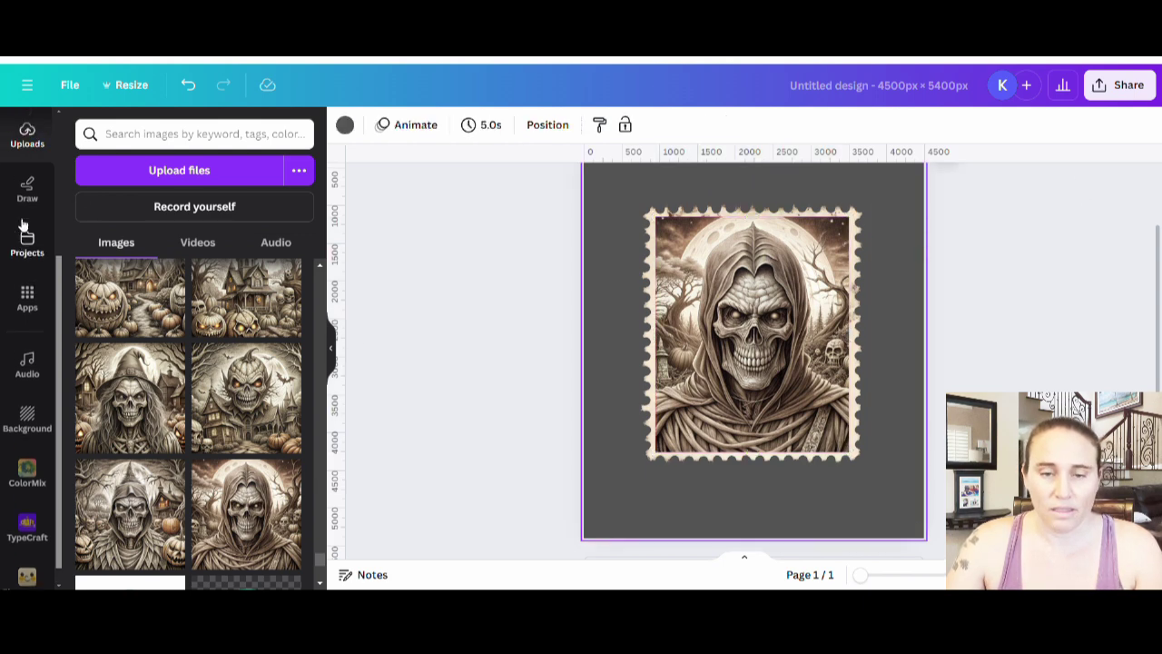
click(7, 193)
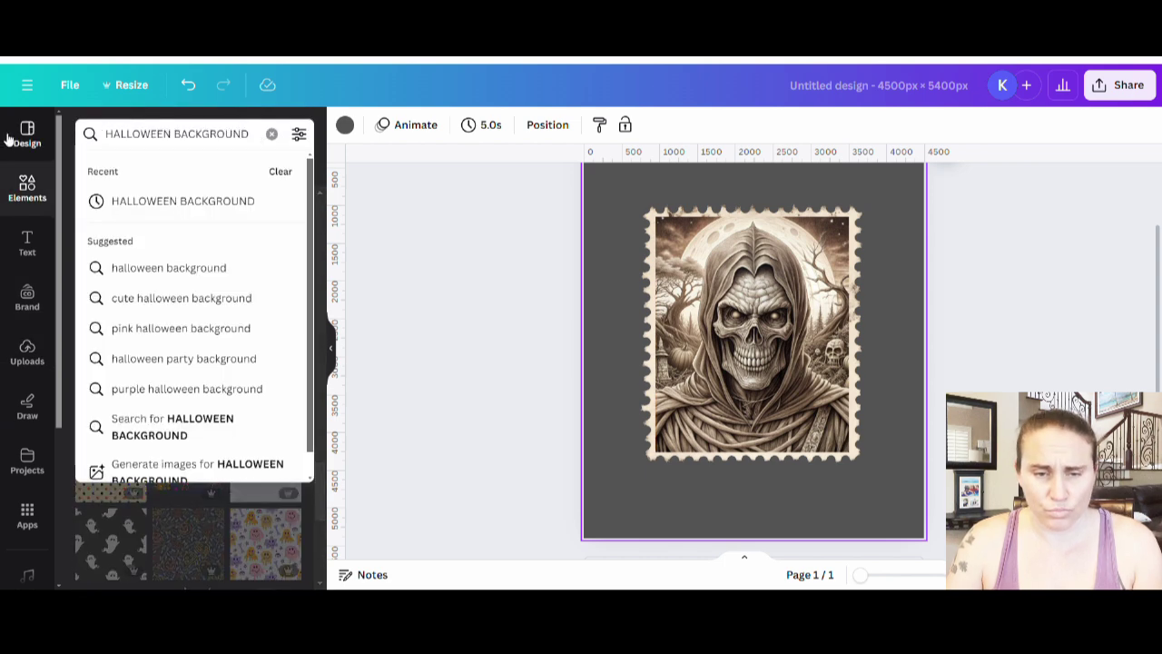
text(stamp marks)
key(Return)
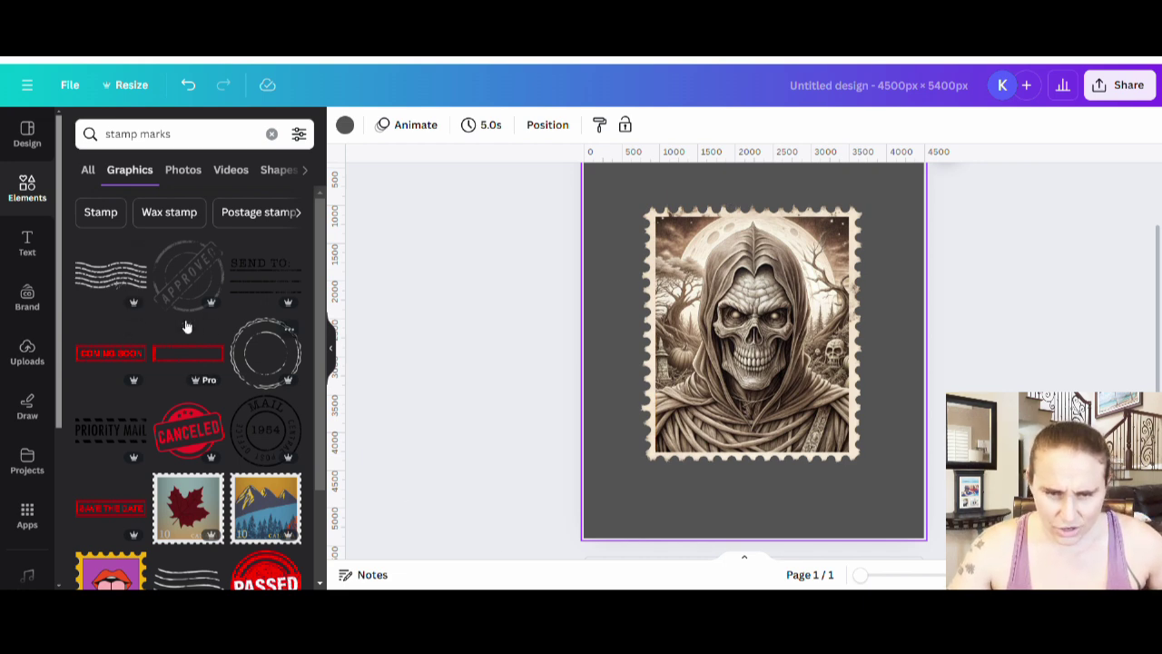
scroll(117, 254, down, 2)
scroll(229, 390, down, 3)
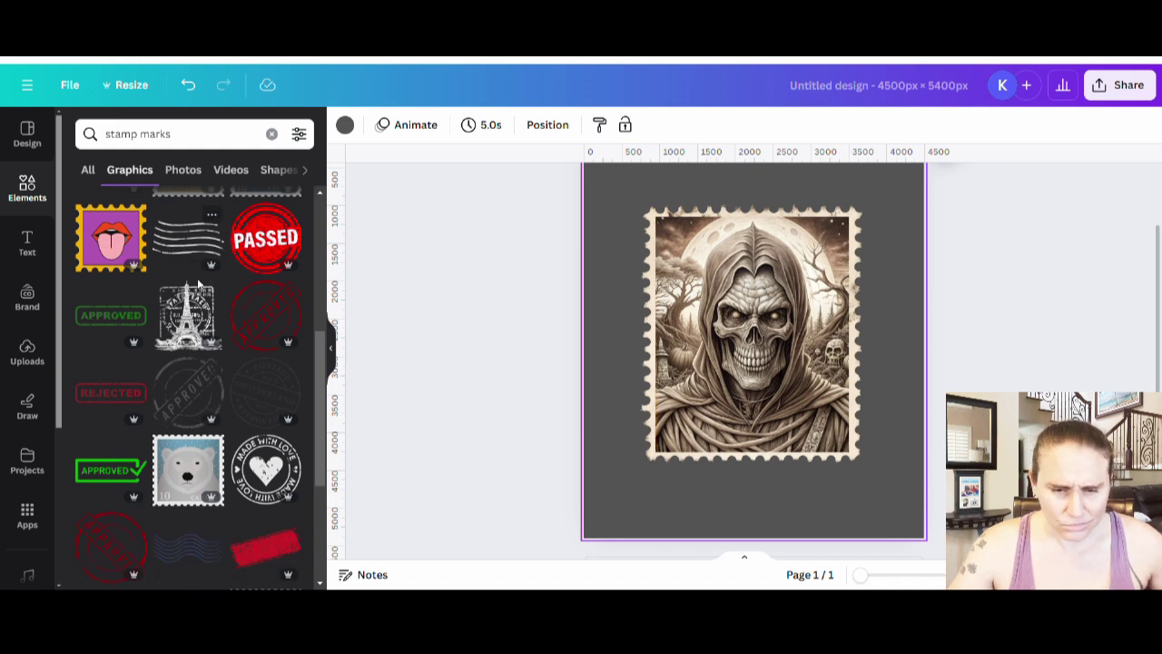
click(133, 173)
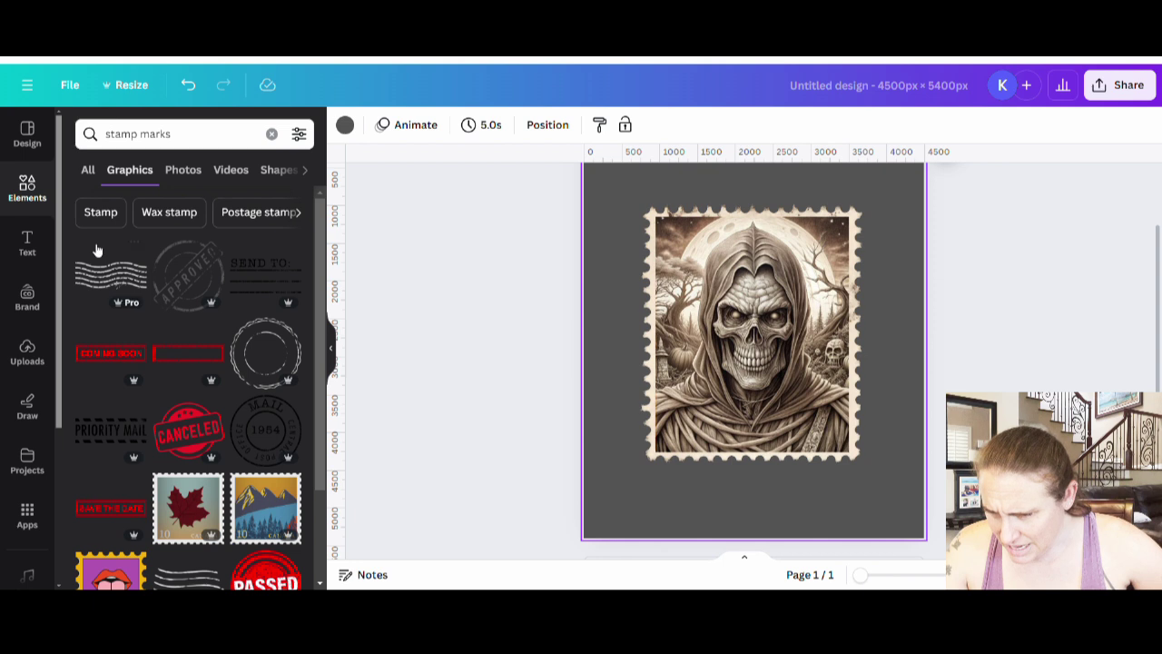
Place a wavy-line postmark and a dark gray circular postmark on the stamp's upper right
click(112, 280)
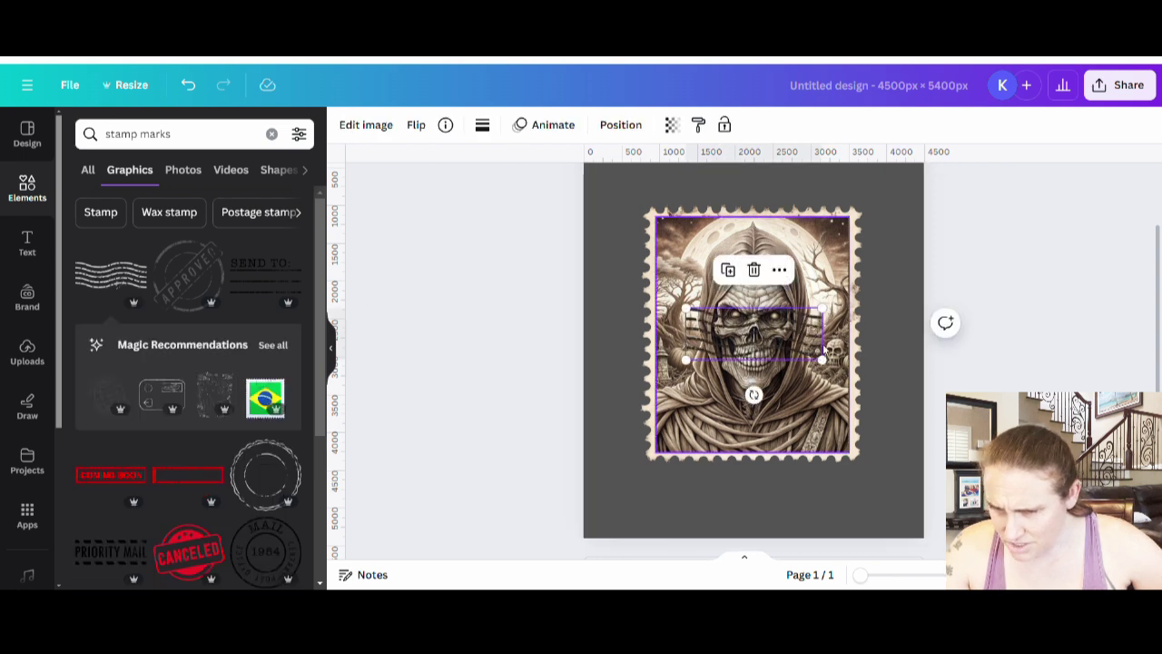
drag(752, 318, 809, 274)
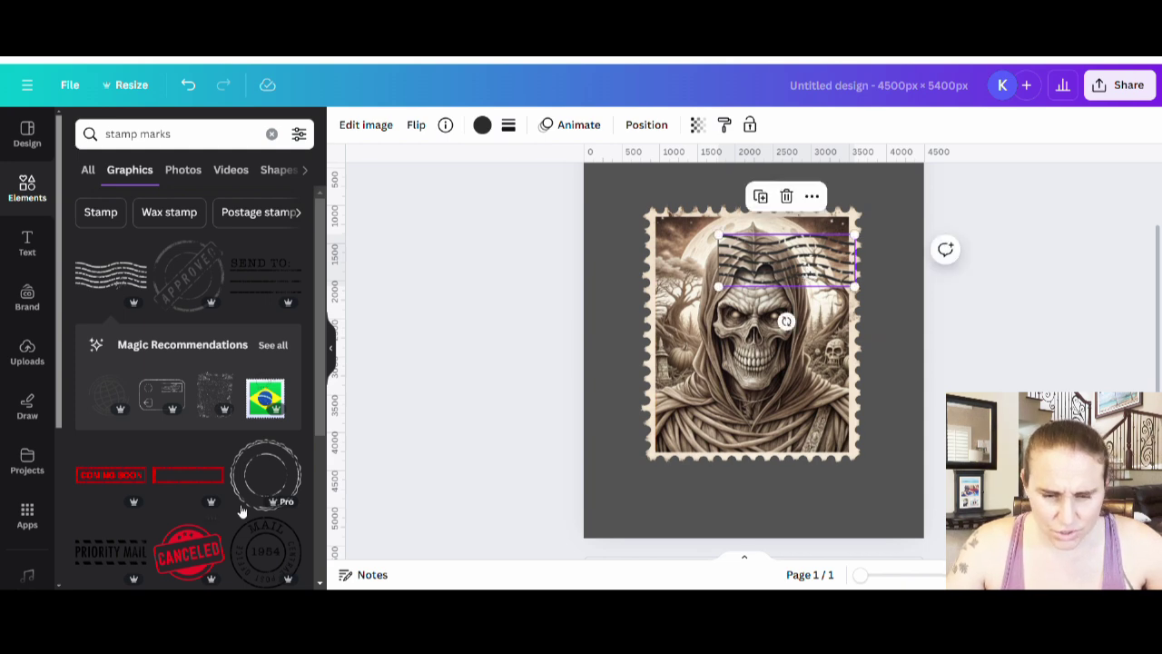
scroll(266, 371, down, 3)
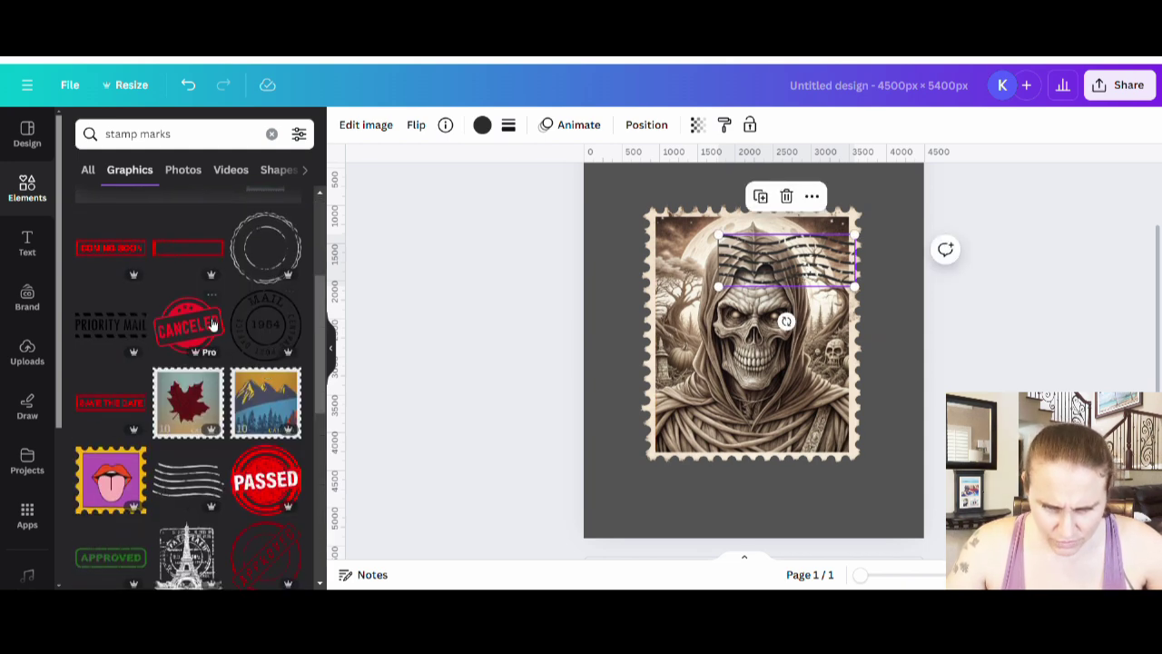
scroll(273, 445, down, 3)
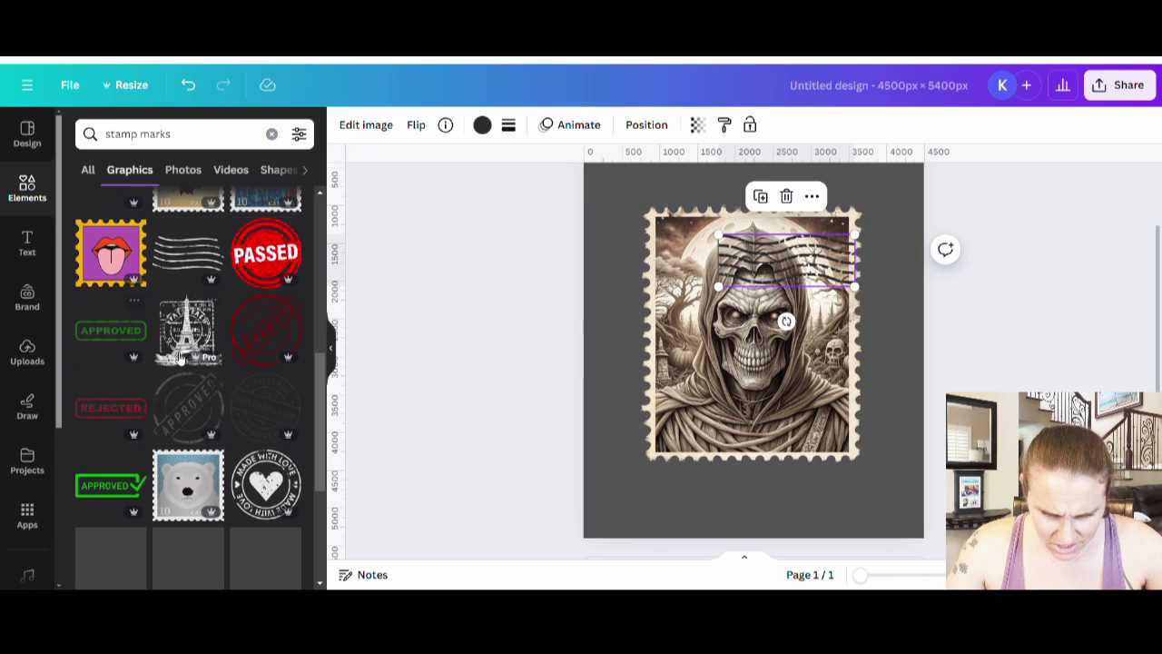
scroll(254, 434, down, 3)
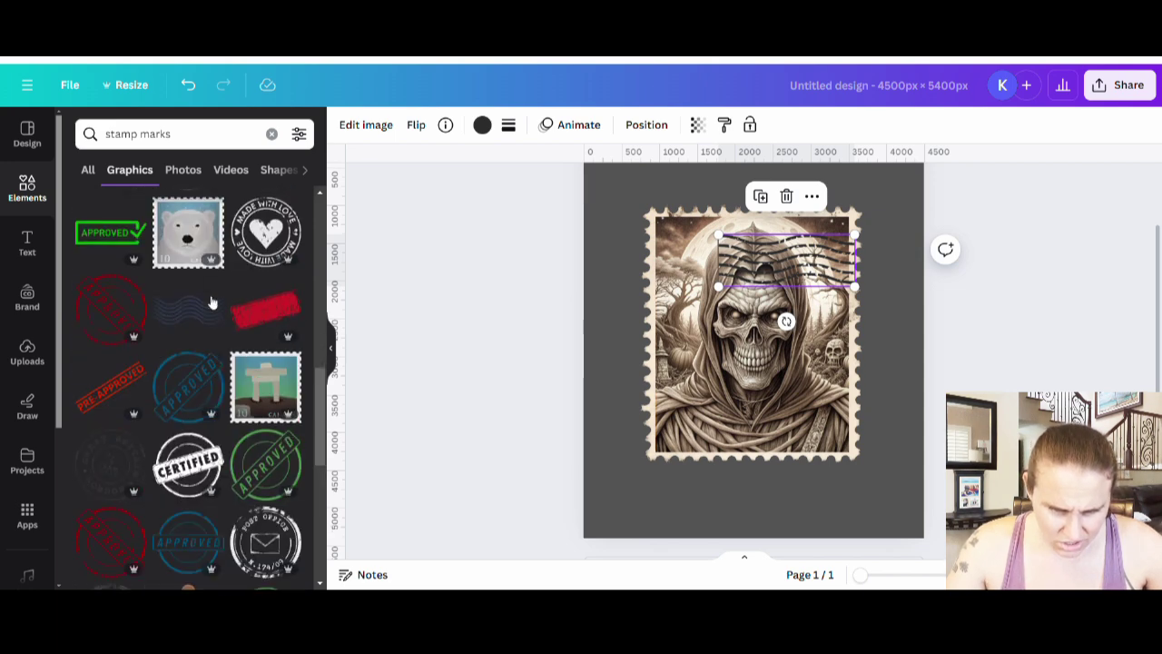
scroll(170, 370, down, 2)
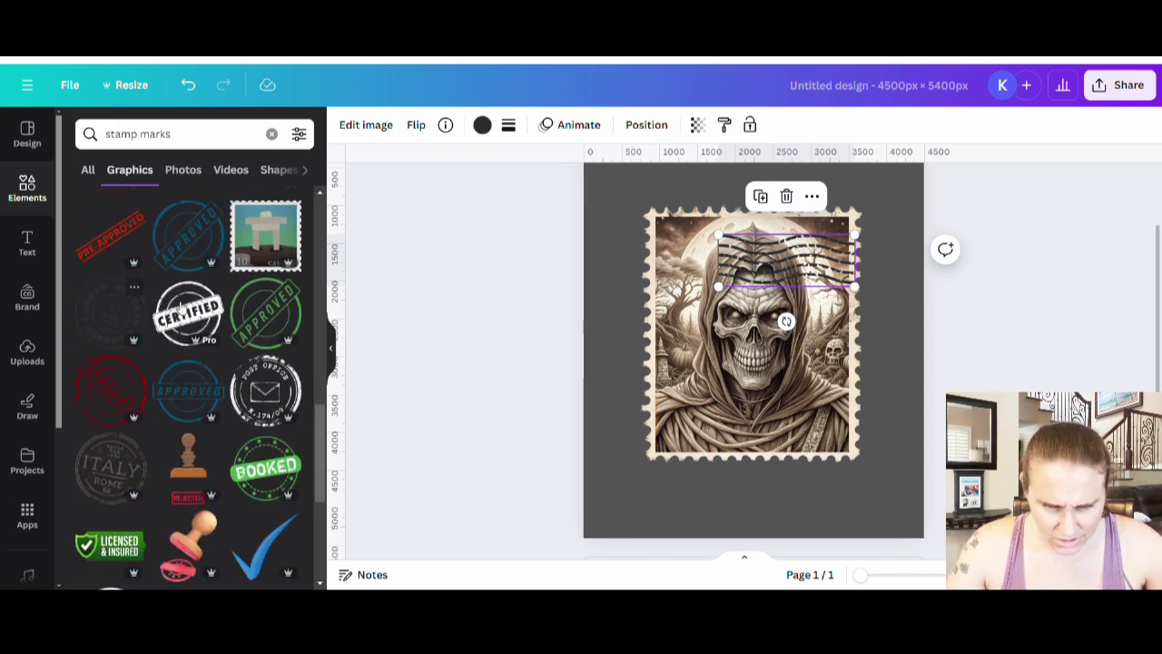
scroll(136, 454, down, 4)
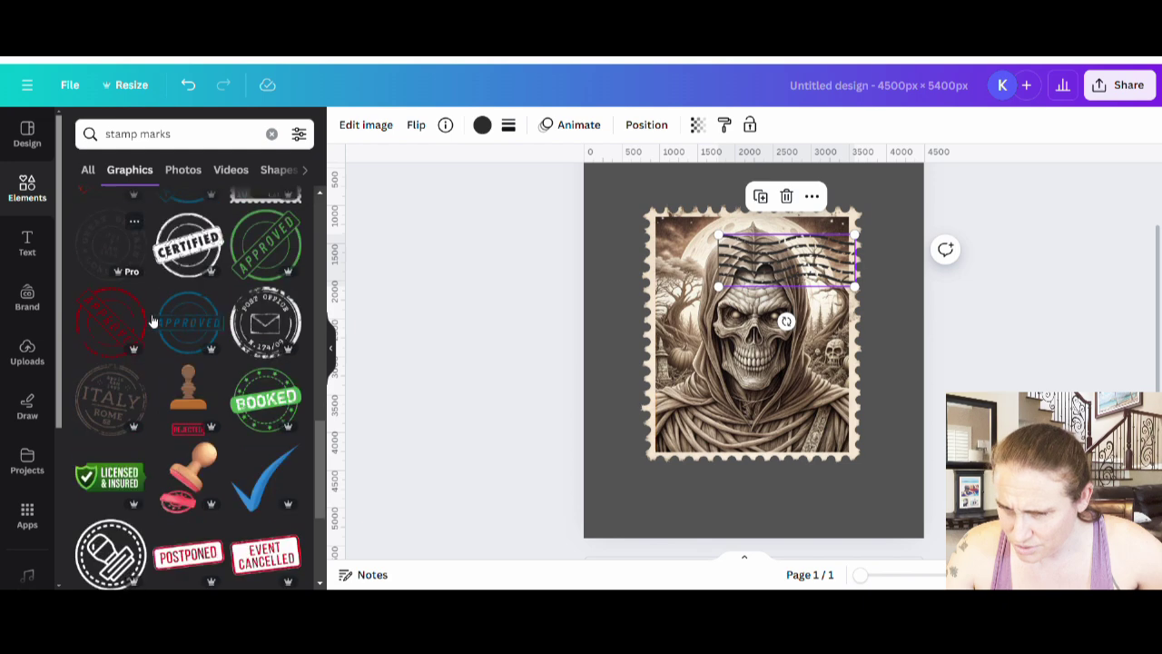
click(110, 386)
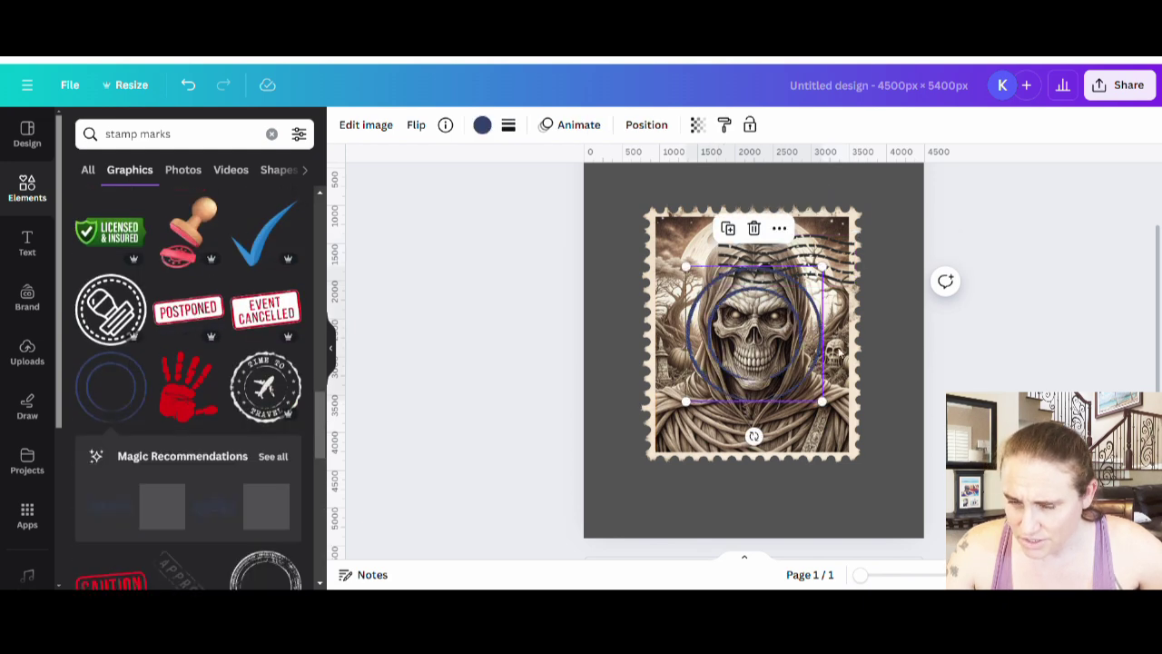
drag(754, 345, 850, 256)
click(483, 124)
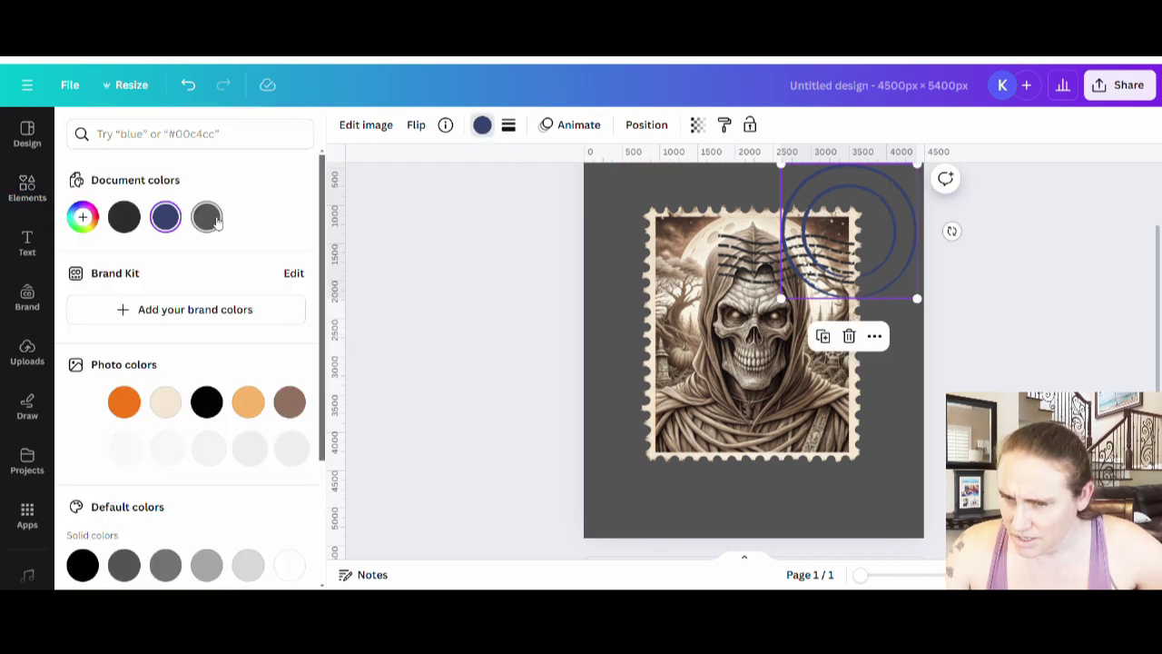
click(125, 216)
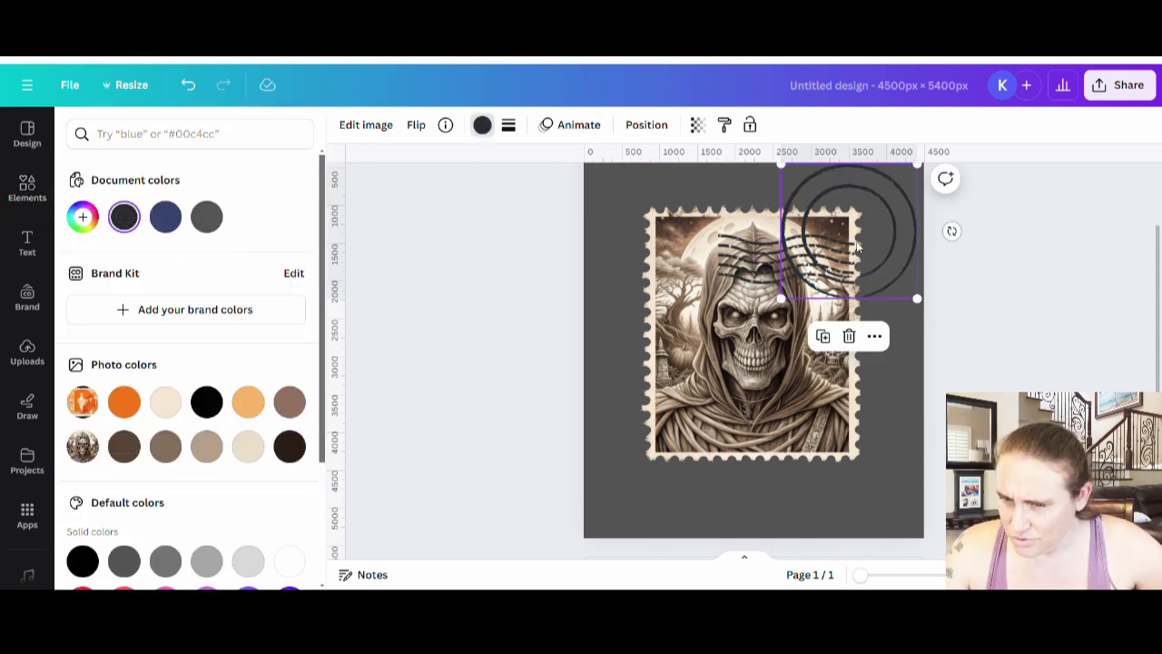
Crop the circular postmark to the stamp's edge and nudge the wavy postmark slightly higher
double_click(870, 167)
drag(922, 171, 933, 224)
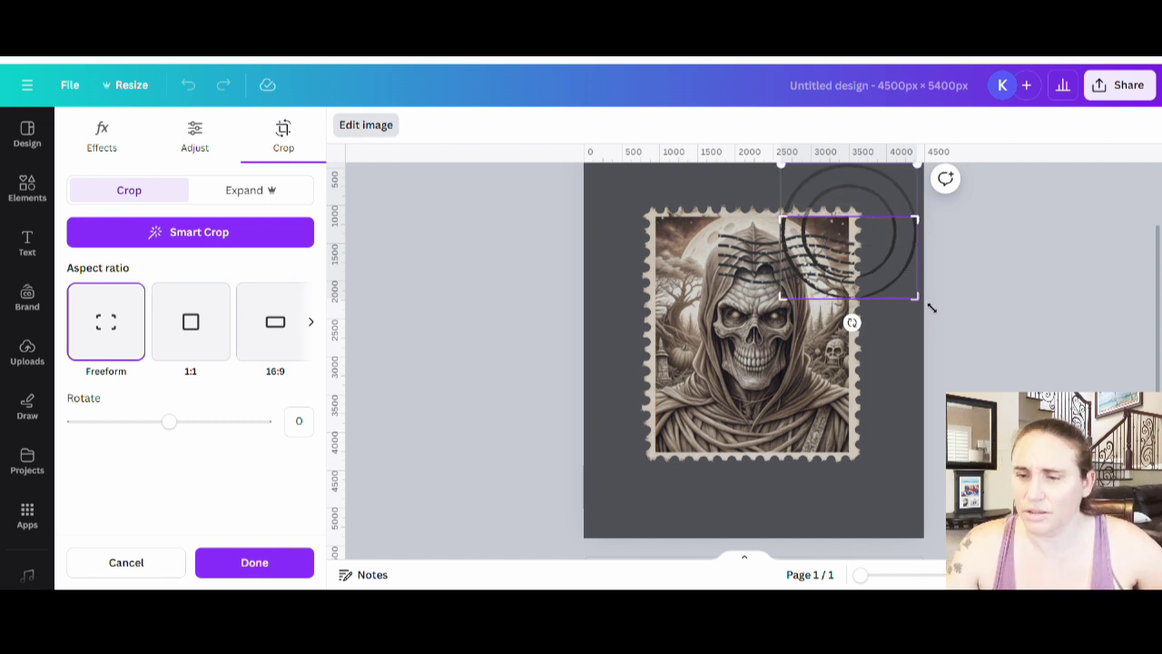
drag(932, 307, 854, 320)
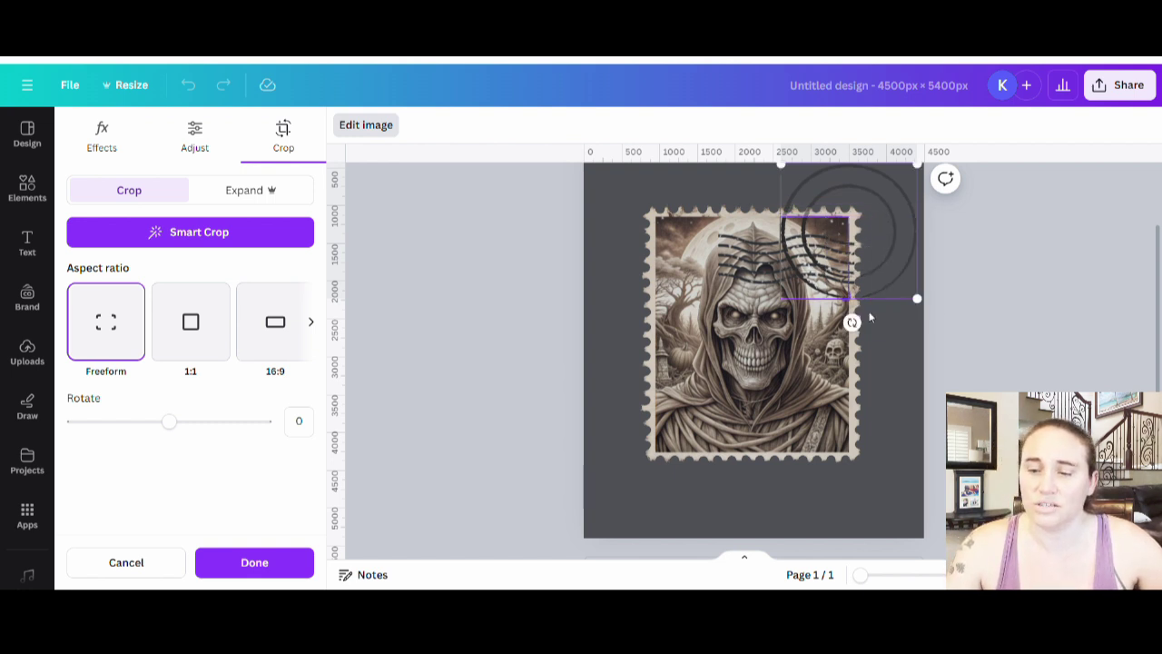
click(936, 348)
click(949, 356)
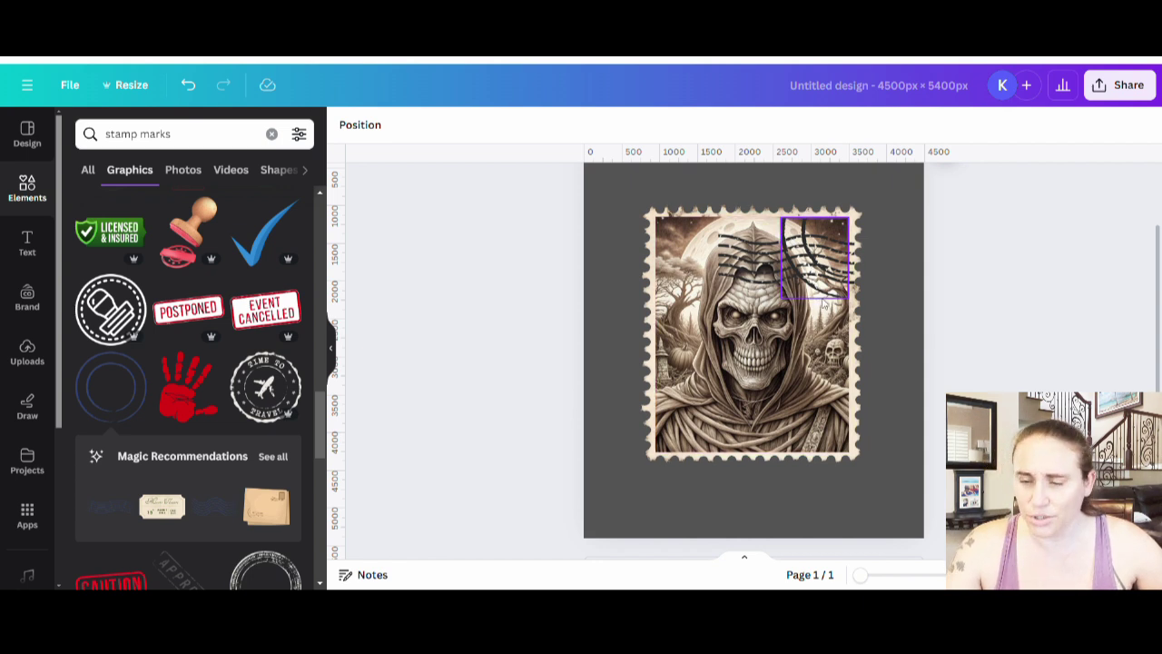
click(770, 261)
drag(770, 260, 770, 257)
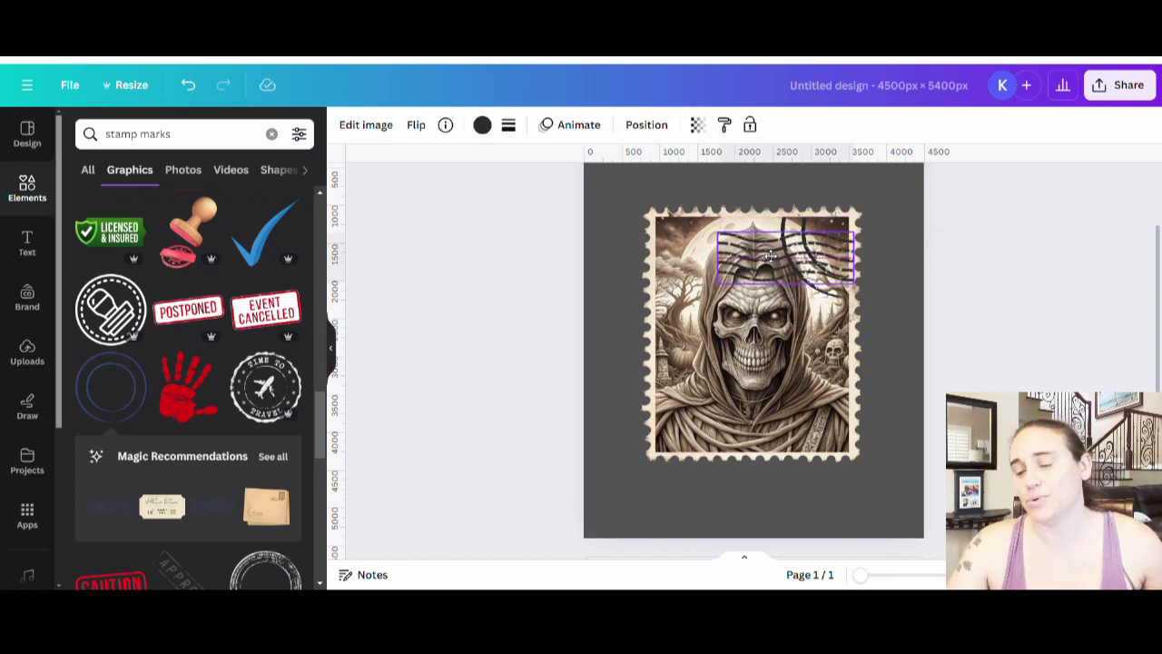
click(998, 330)
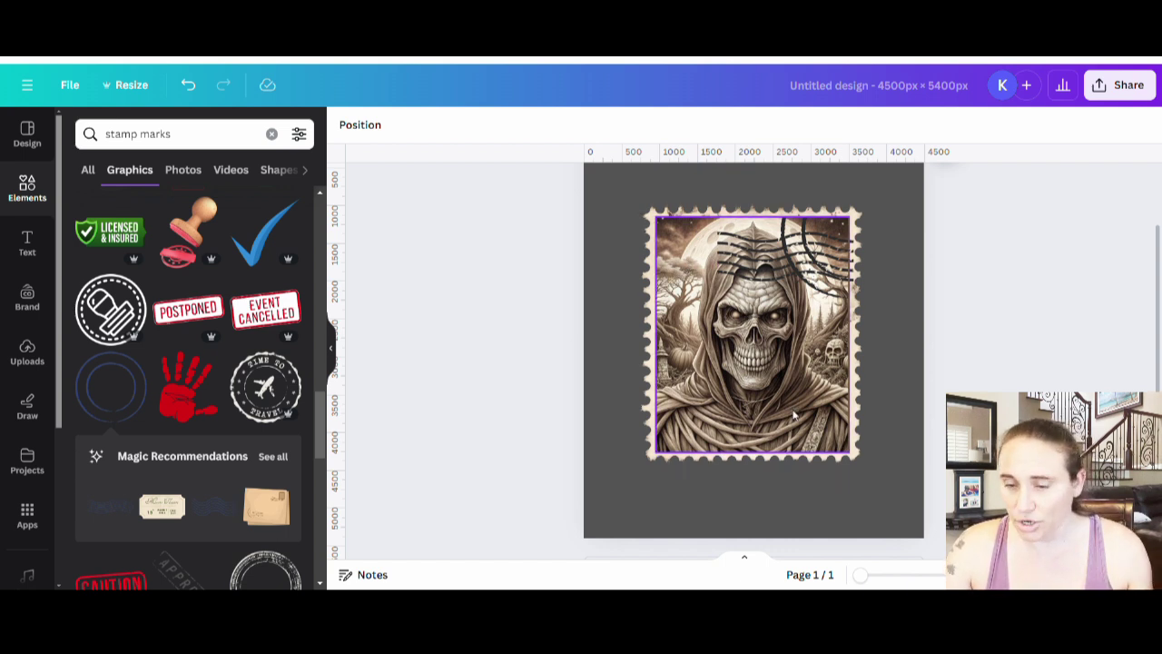
Add a bold '5' in the Alike font to the skull stamp's top-left corner
key(t)
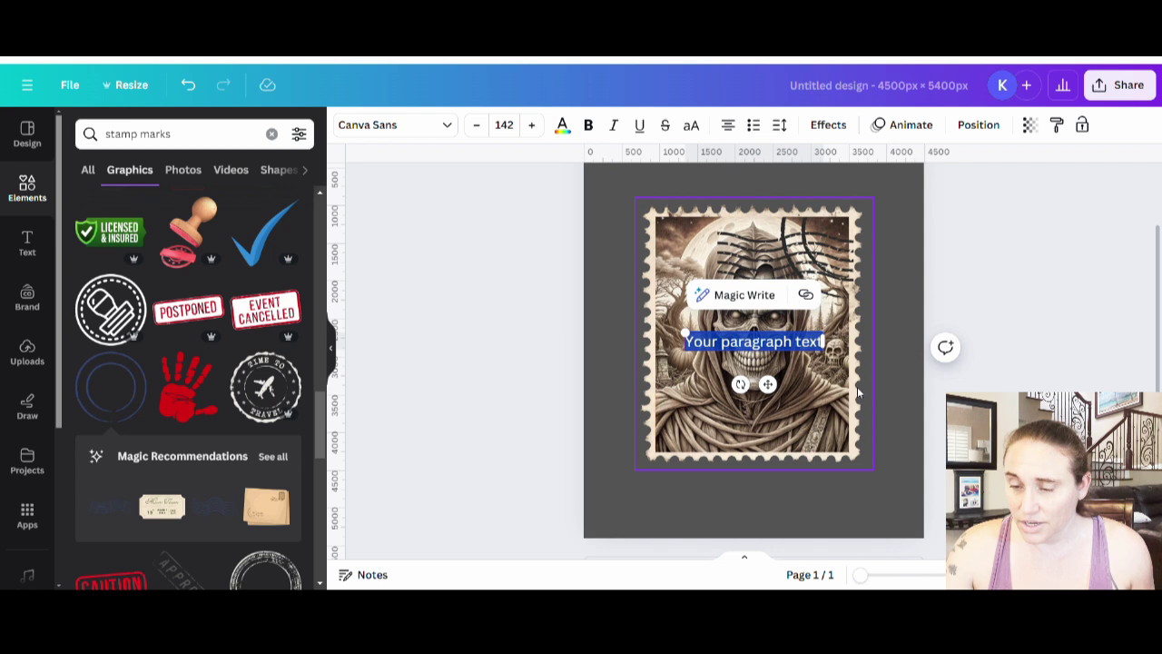
key(BackSpace)
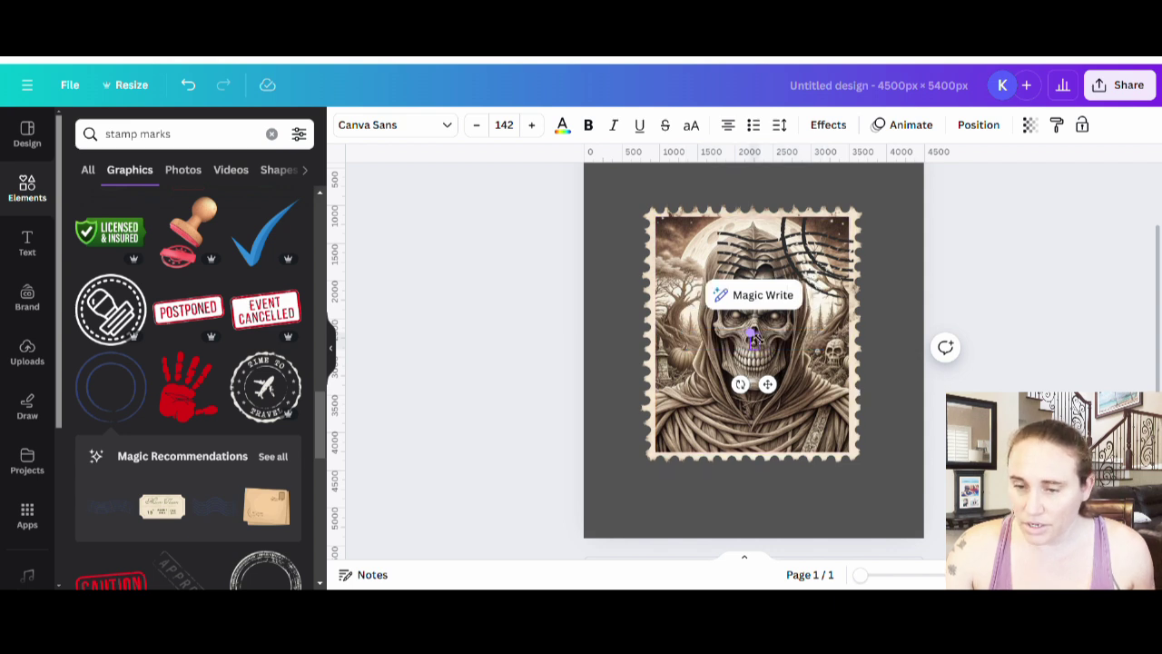
drag(748, 334, 684, 243)
click(979, 329)
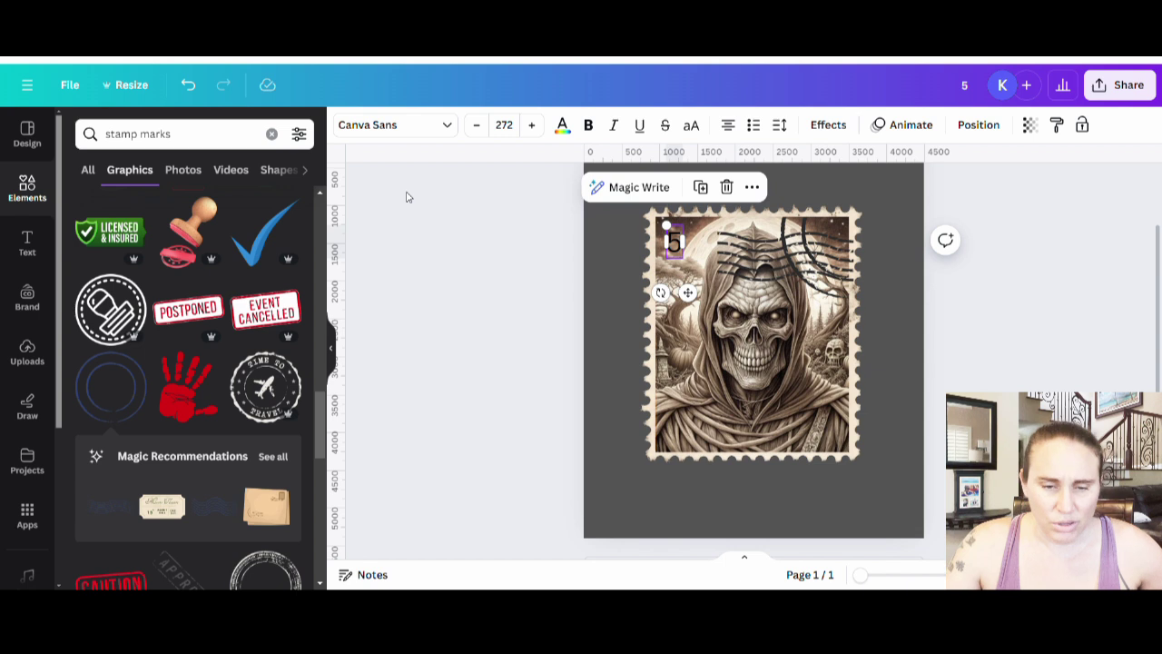
click(390, 124)
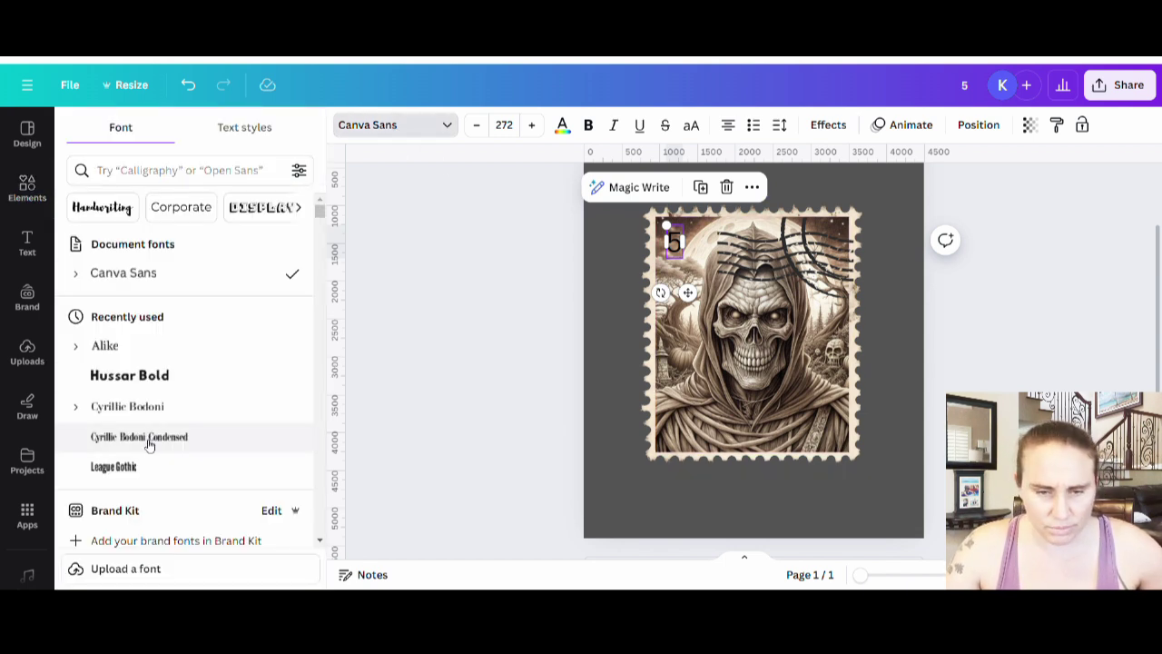
click(590, 126)
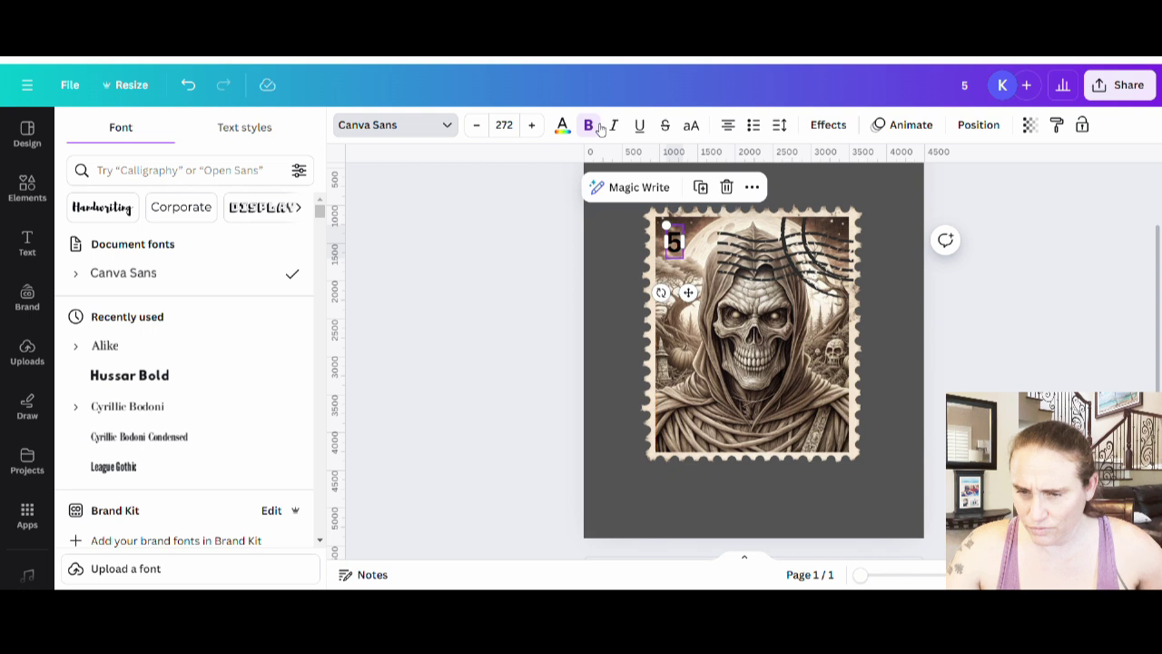
click(104, 345)
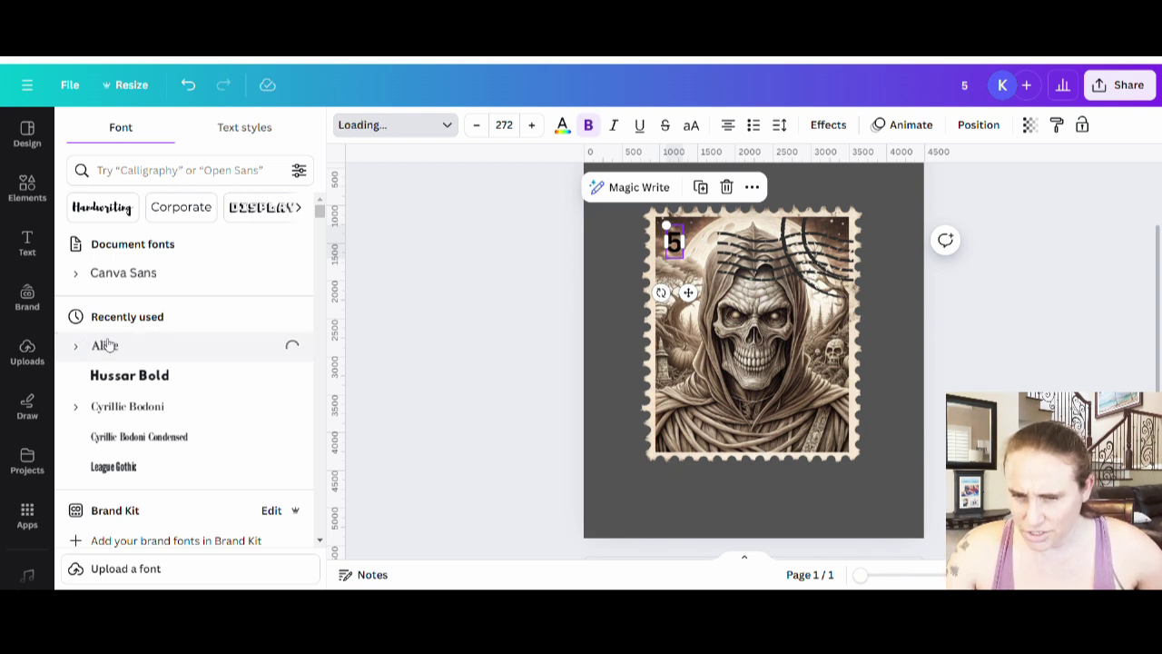
click(516, 362)
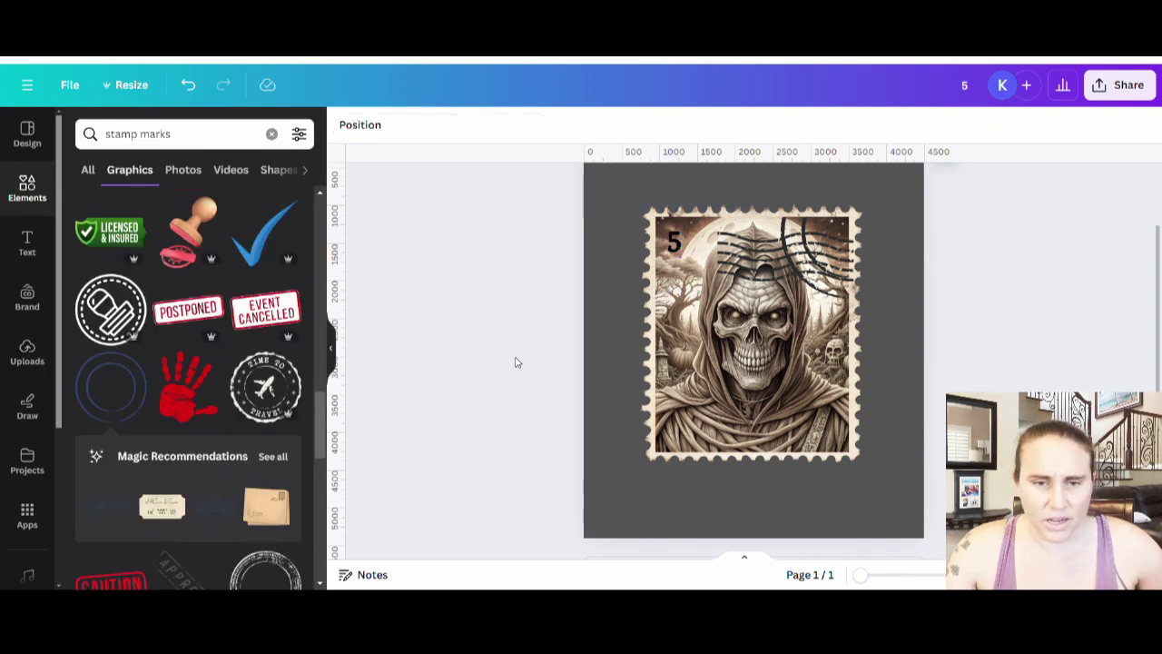
click(673, 241)
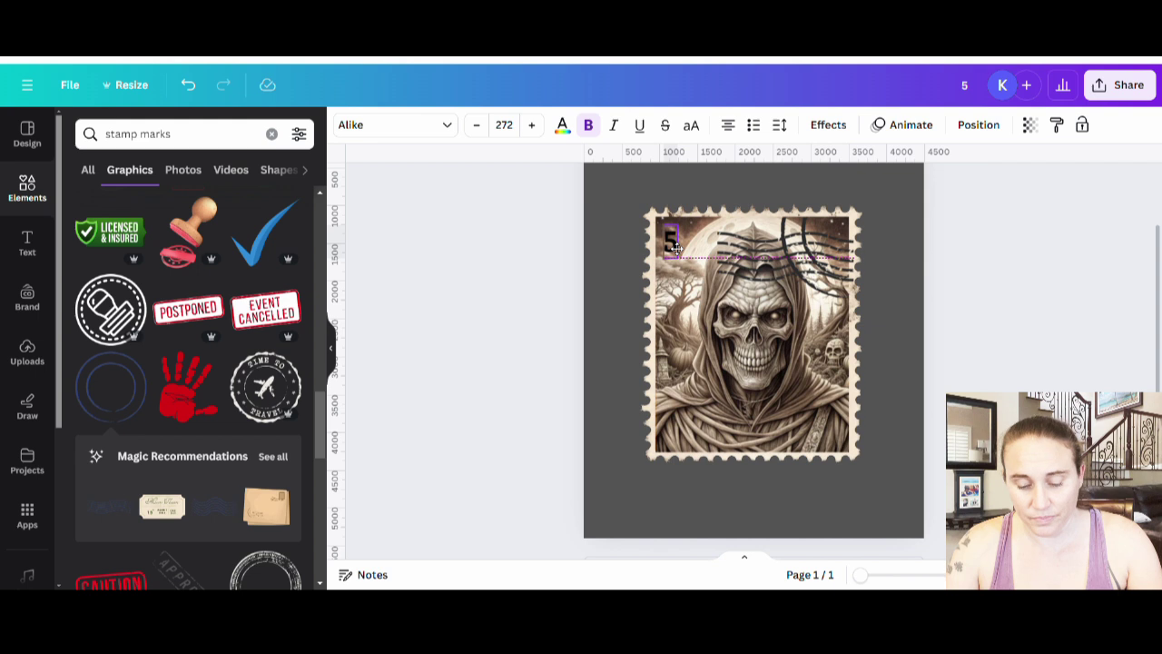
Search for 'cent', add a cent sign graphic, and shrink it beside the 5
drag(187, 138, 5, 134)
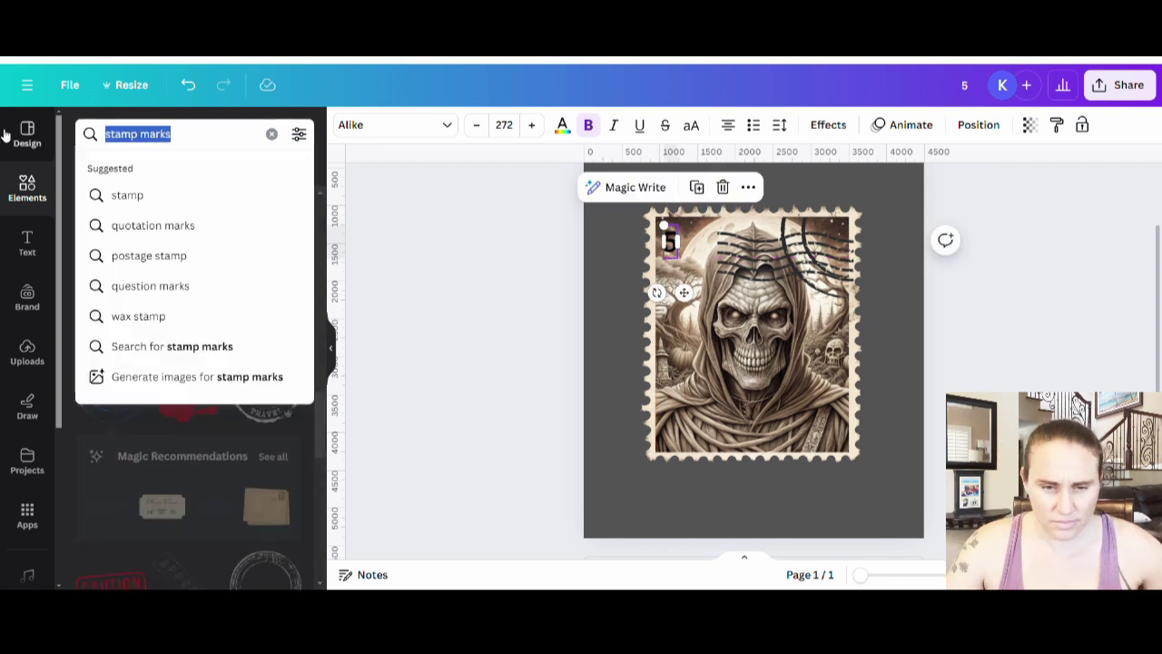
text(cent)
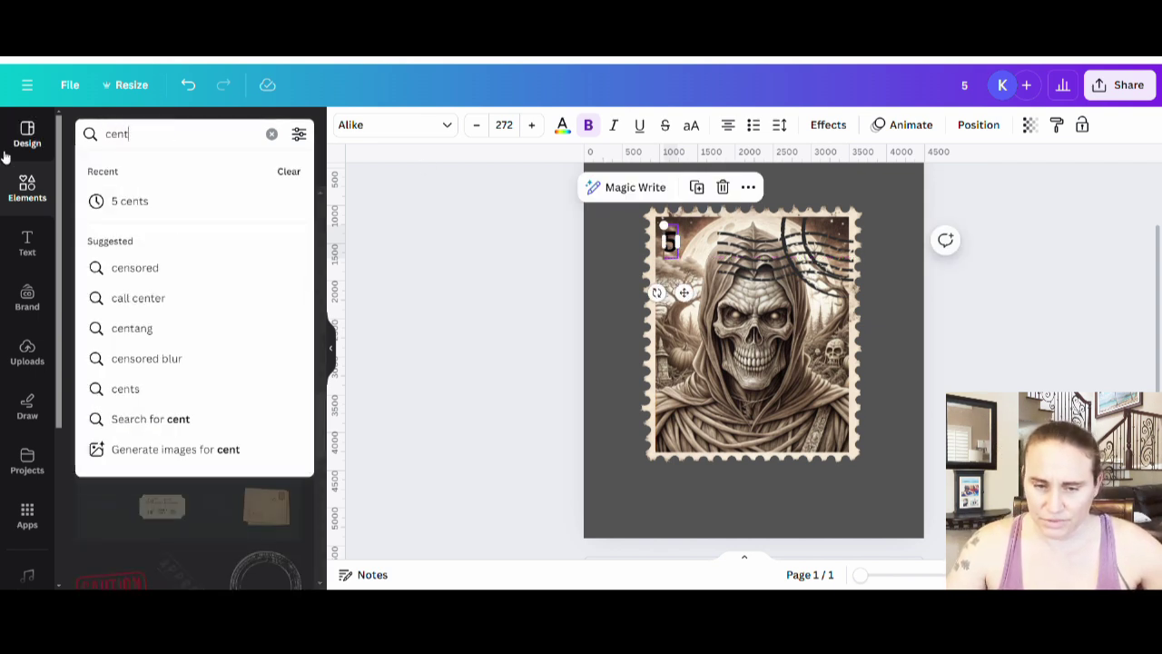
key(Return)
scroll(162, 283, down, 1)
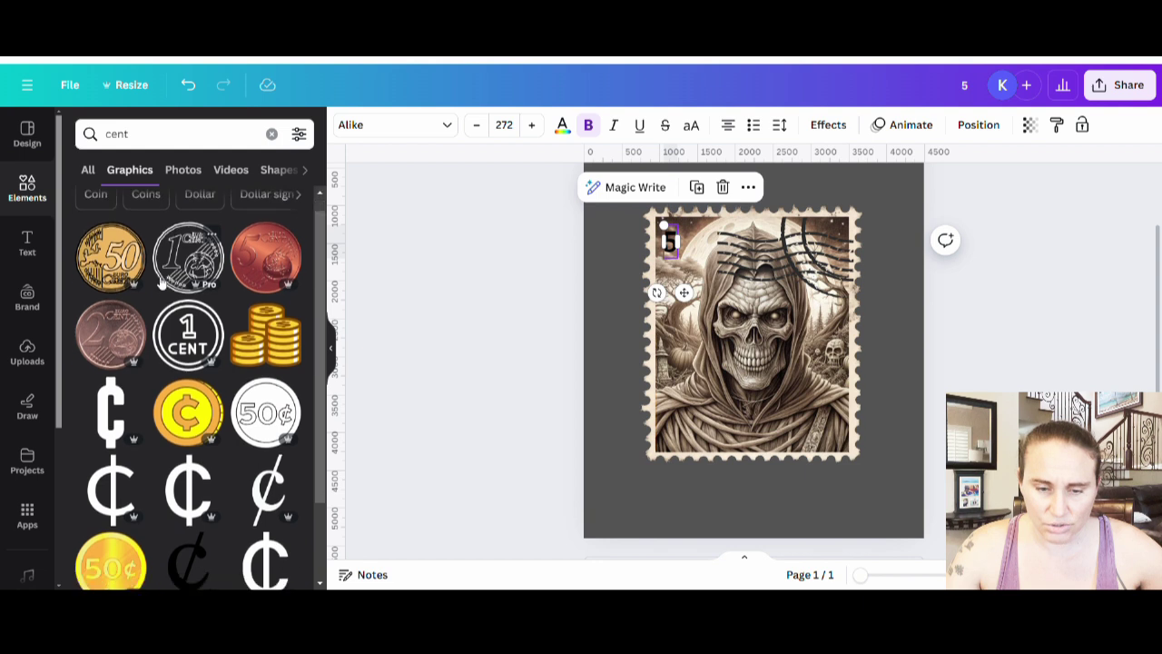
scroll(162, 283, down, 1)
scroll(243, 313, down, 2)
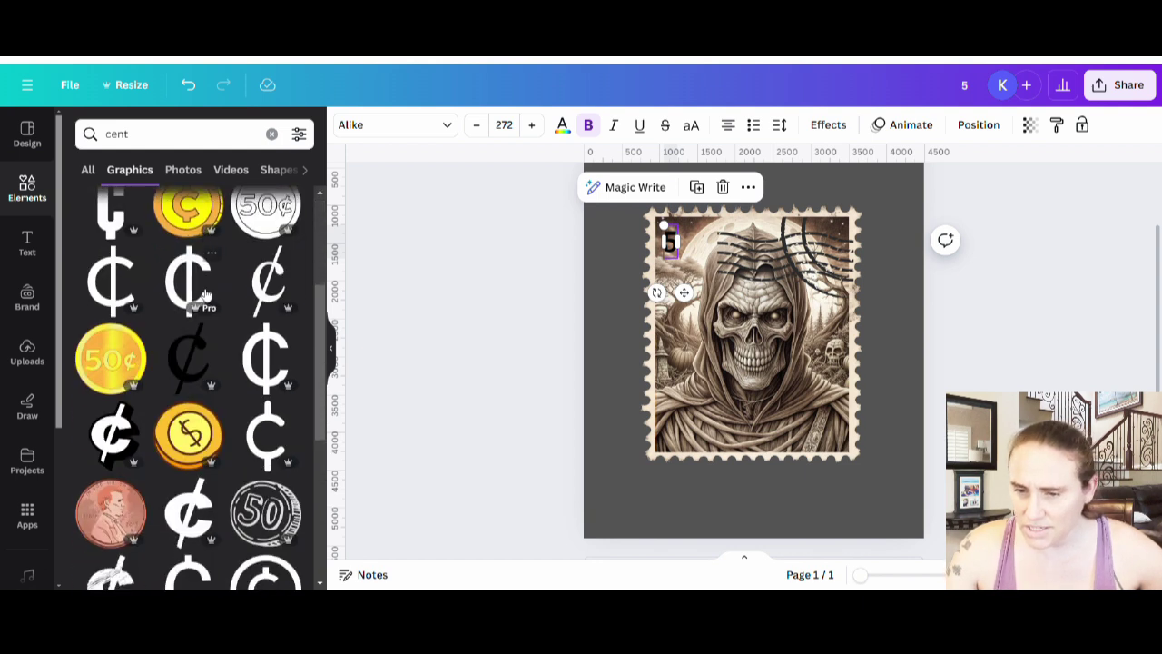
click(273, 288)
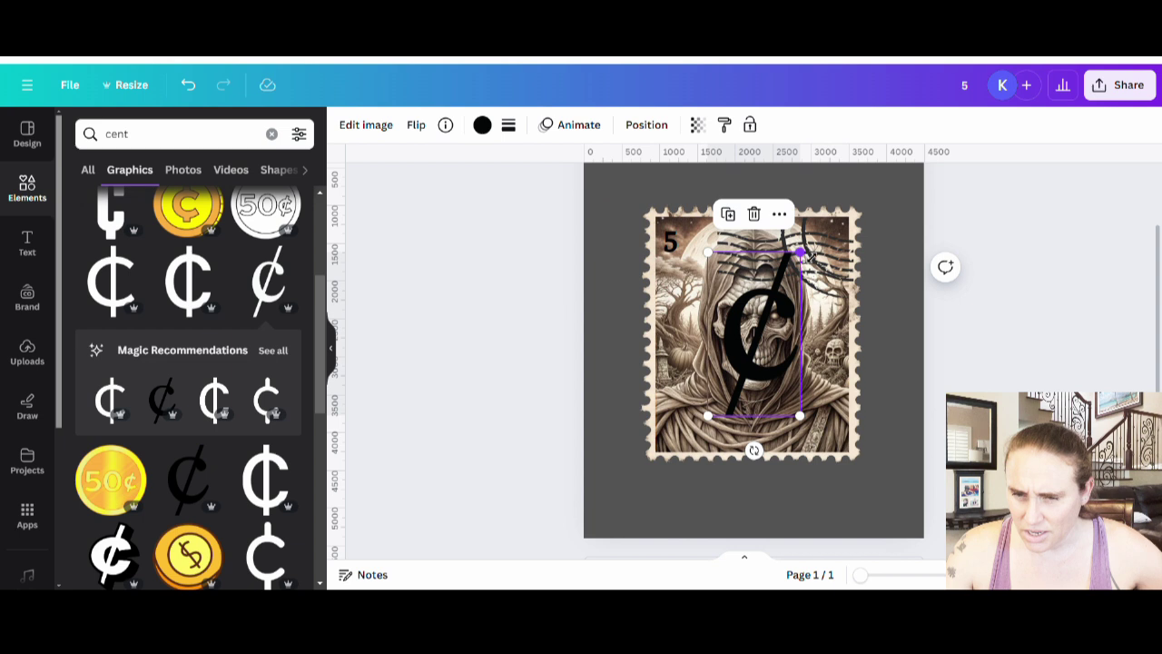
drag(799, 251, 697, 247)
click(607, 297)
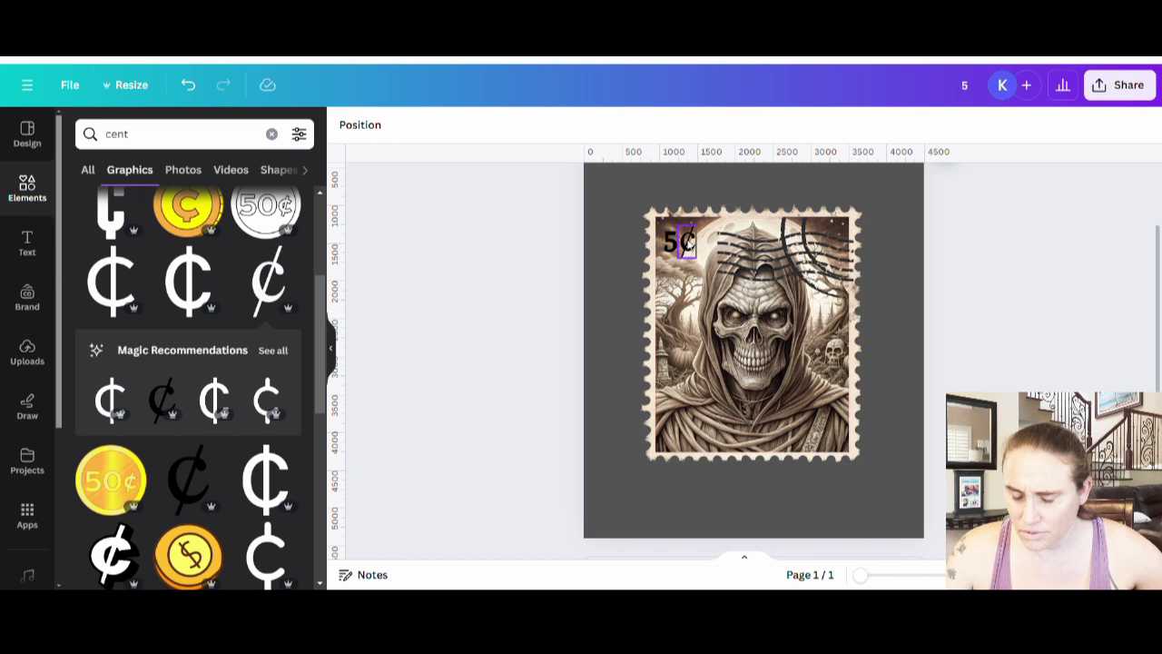
Enlarge the 5 to font size 335 so the corner reads 5¢
click(674, 243)
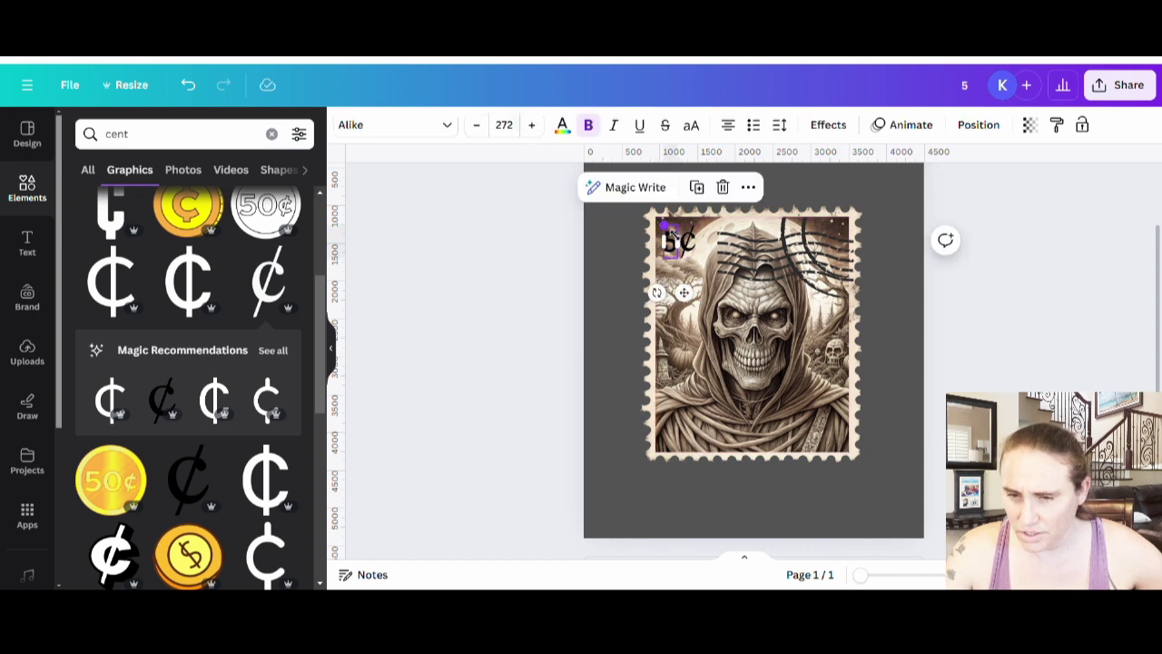
drag(664, 225, 659, 218)
click(602, 259)
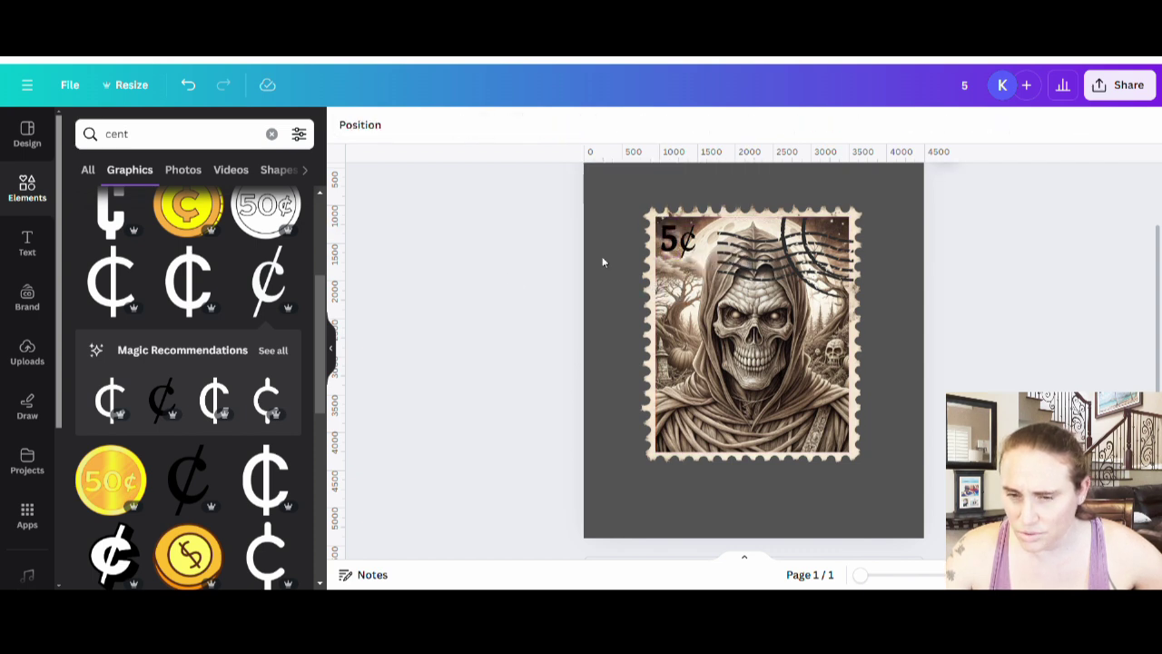
click(674, 243)
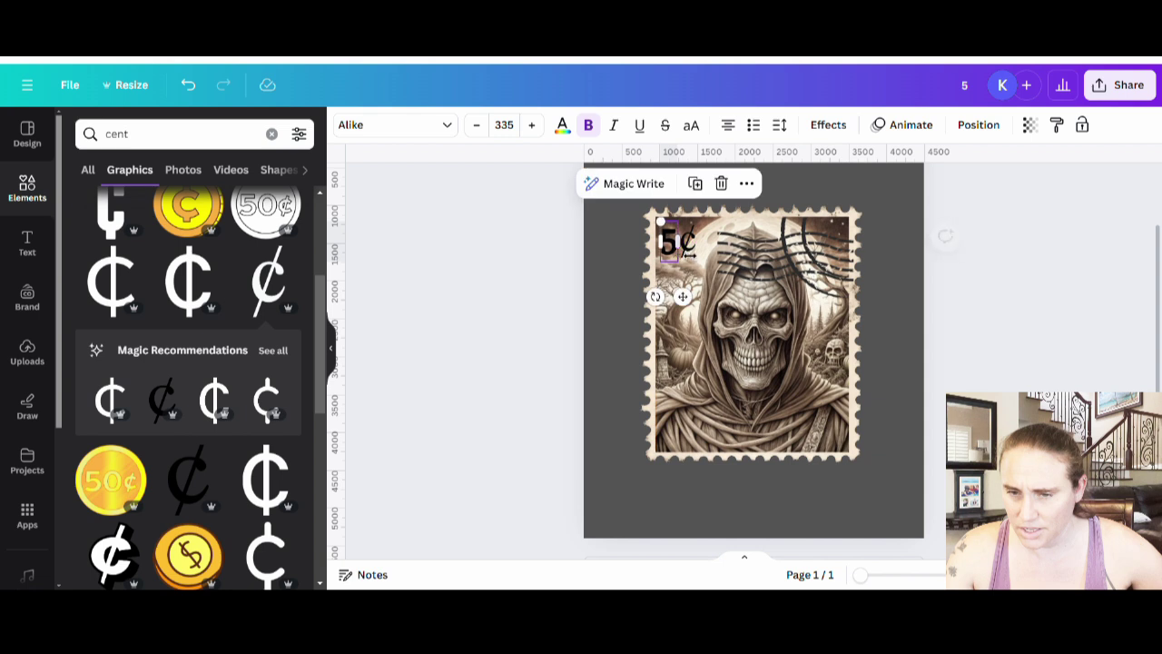
click(696, 253)
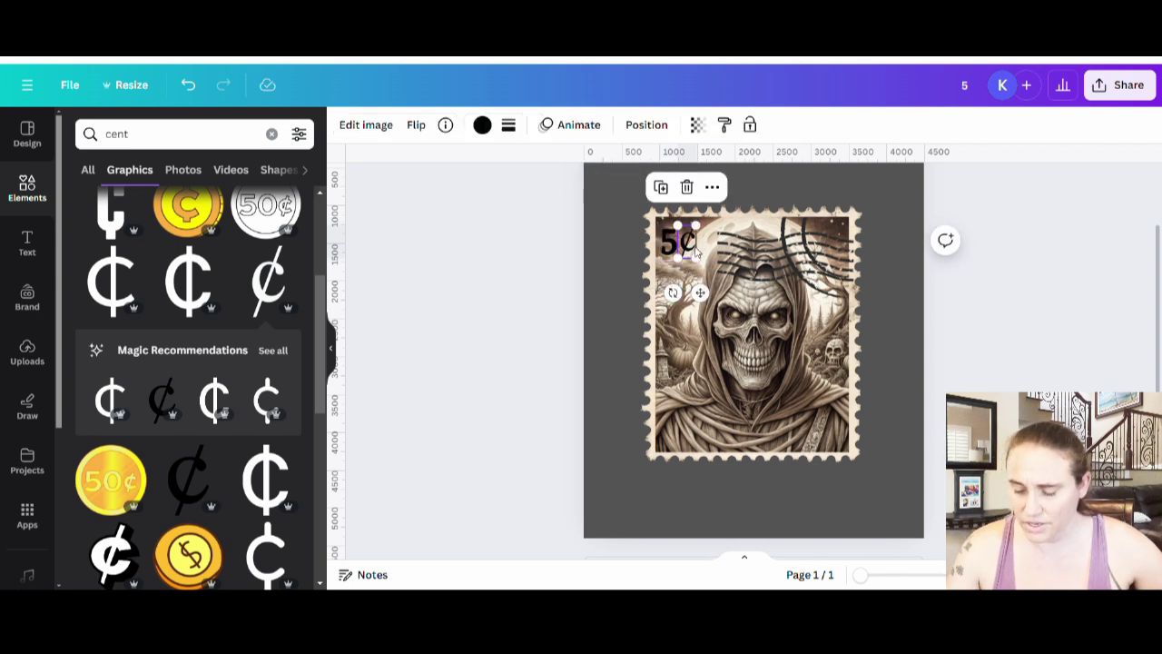
Make the page background black
click(500, 319)
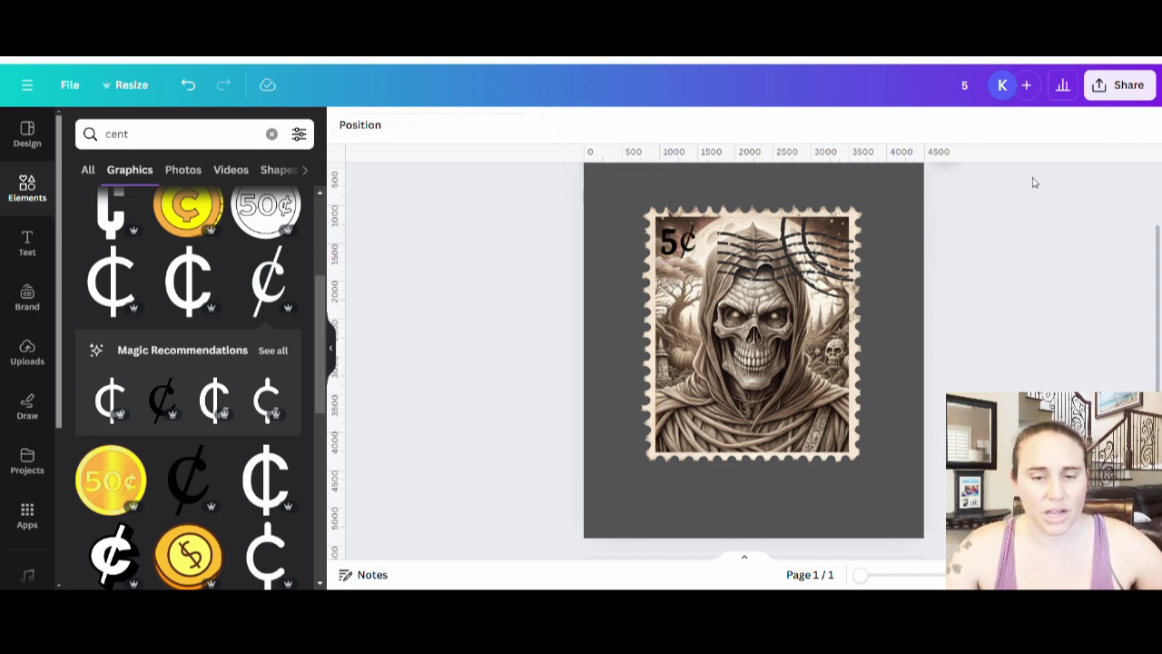
click(914, 313)
click(345, 126)
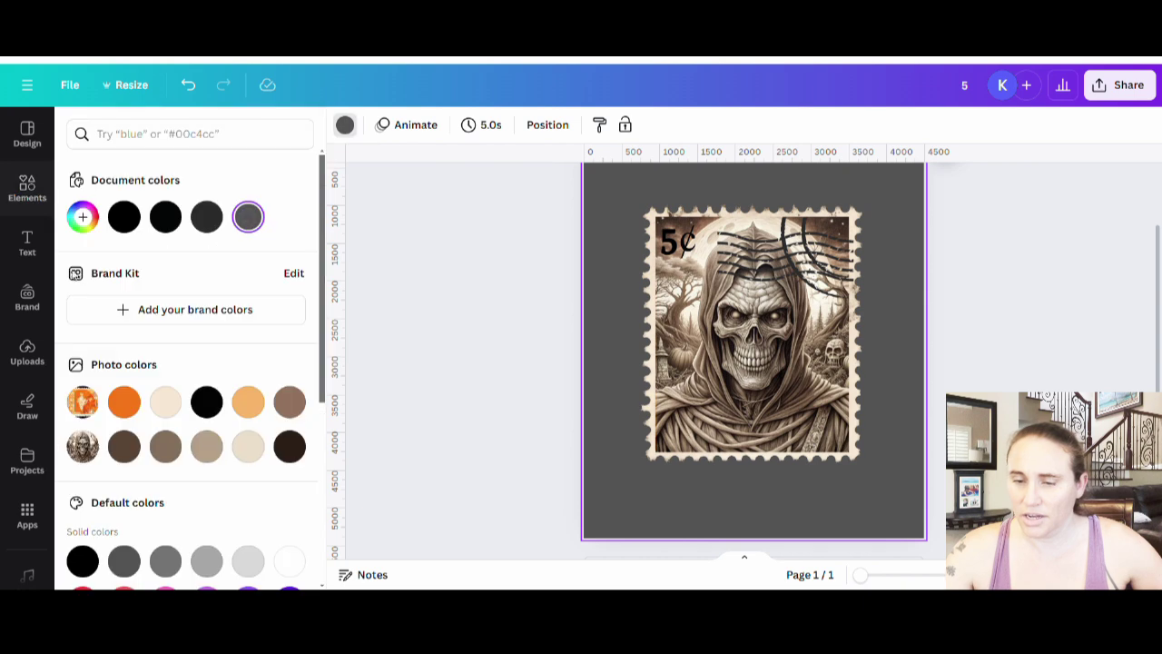
click(123, 217)
click(502, 325)
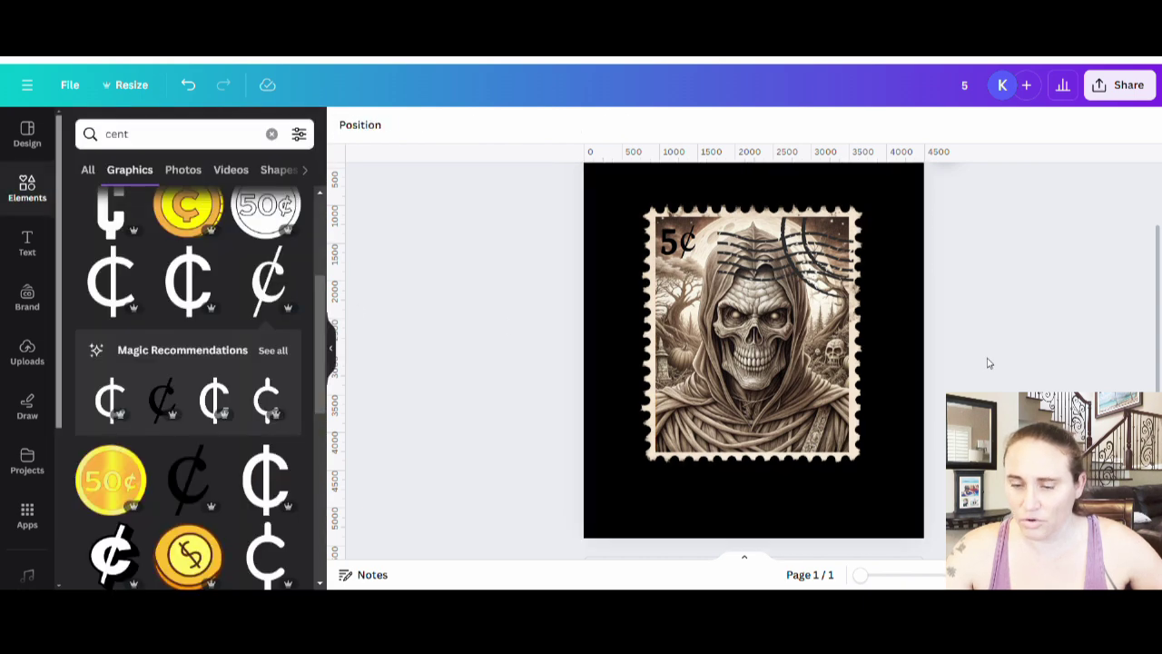
Group the skull stamp, postmarks and 5¢ label, then enlarge and centre the group on the page
drag(935, 416, 574, 136)
click(787, 511)
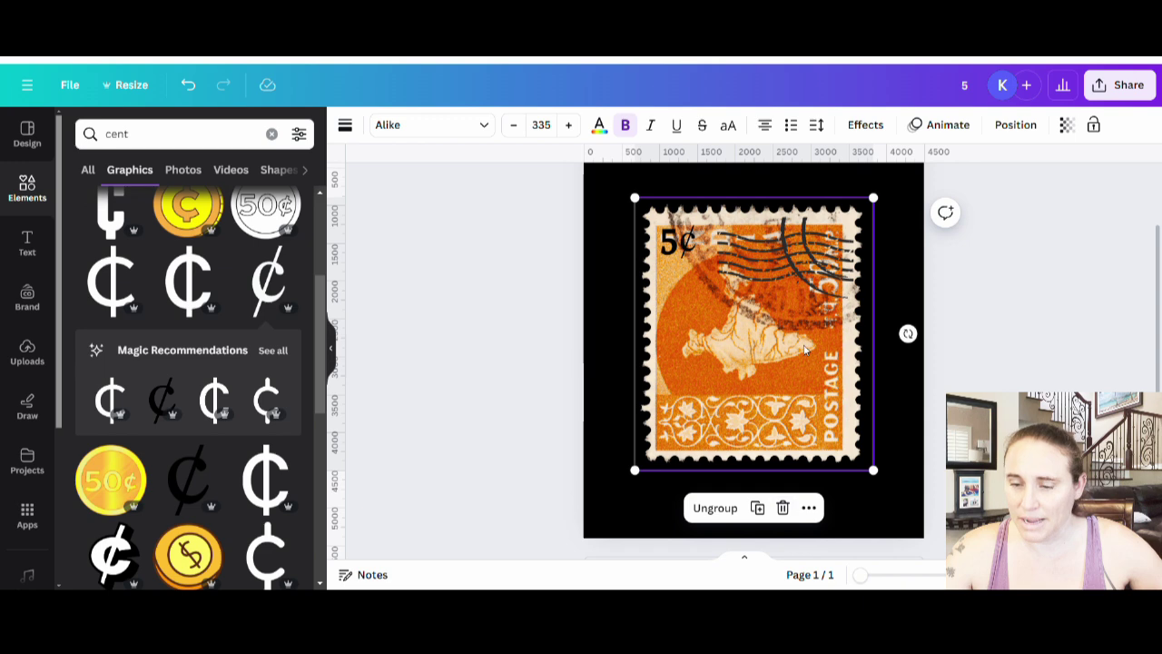
mouse_move(809, 425)
mouse_down()
mouse_move(775, 495)
mouse_move(850, 452)
mouse_move(808, 429)
mouse_up()
scroll(808, 429, up, 1)
drag(776, 488, 754, 440)
scroll(841, 441, down, 2)
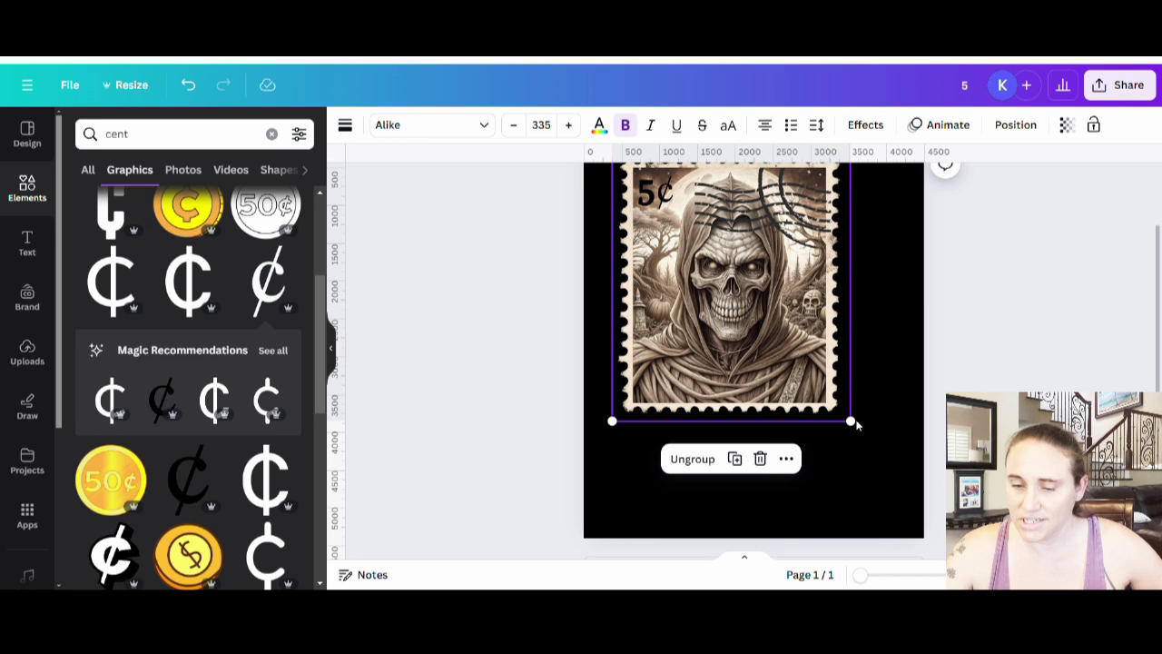
drag(851, 420, 874, 527)
mouse_move(824, 390)
mouse_down()
mouse_move(814, 393)
mouse_move(825, 400)
mouse_up()
scroll(934, 317, up, 2)
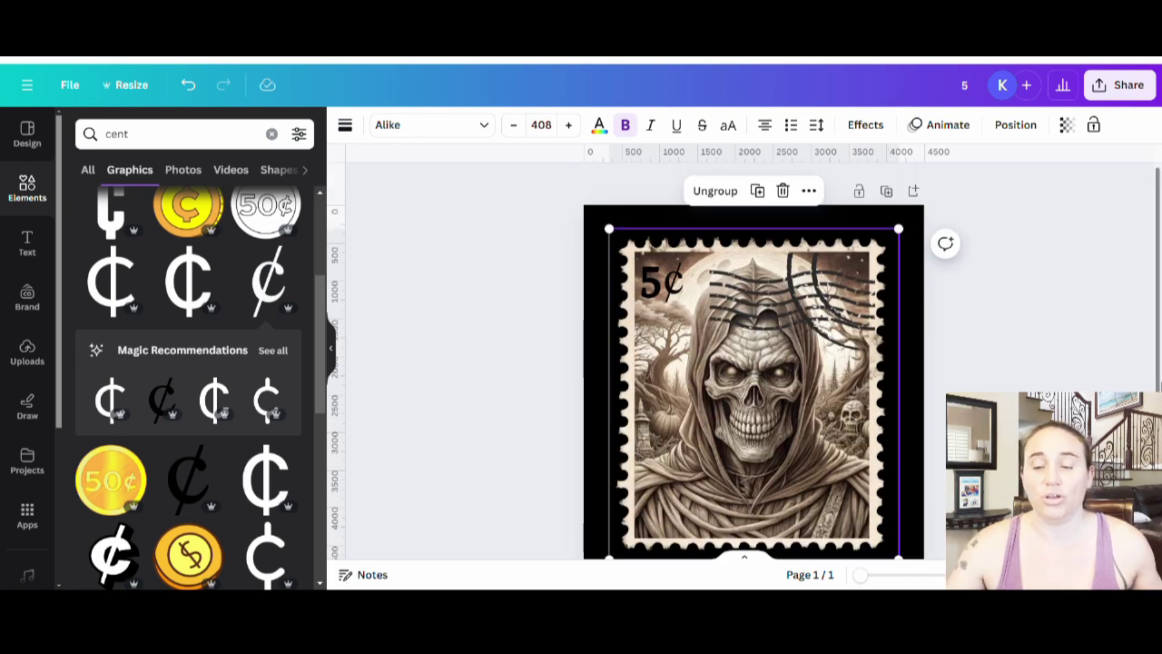
click(1129, 373)
scroll(1136, 348, down, 2)
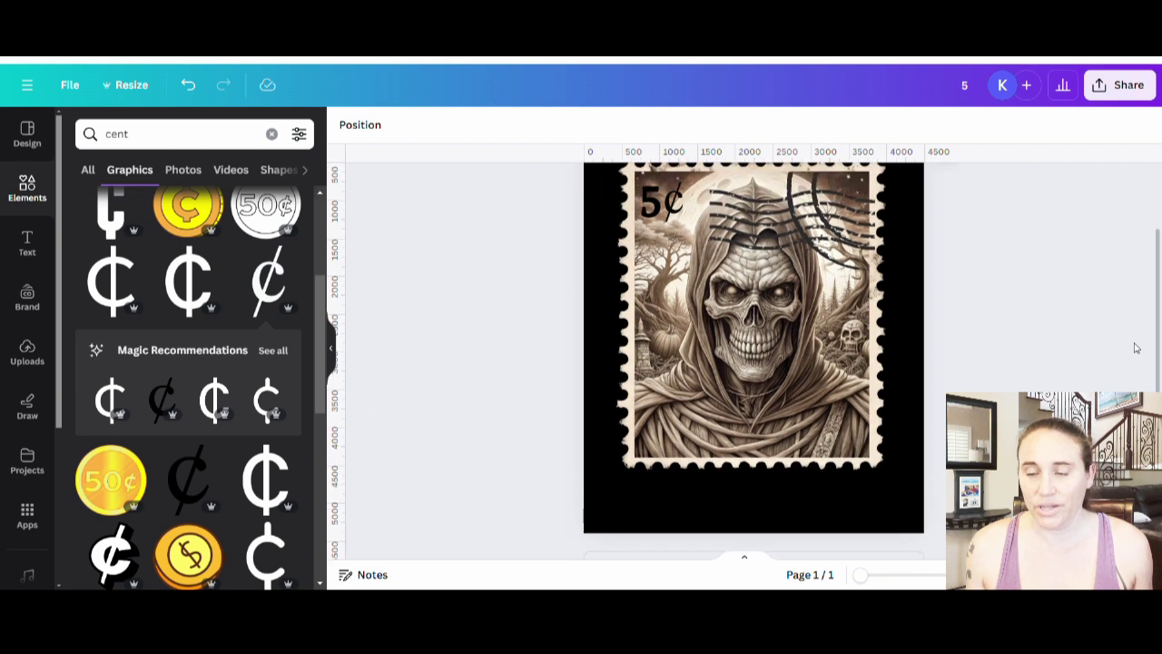
scroll(1136, 348, up, 1)
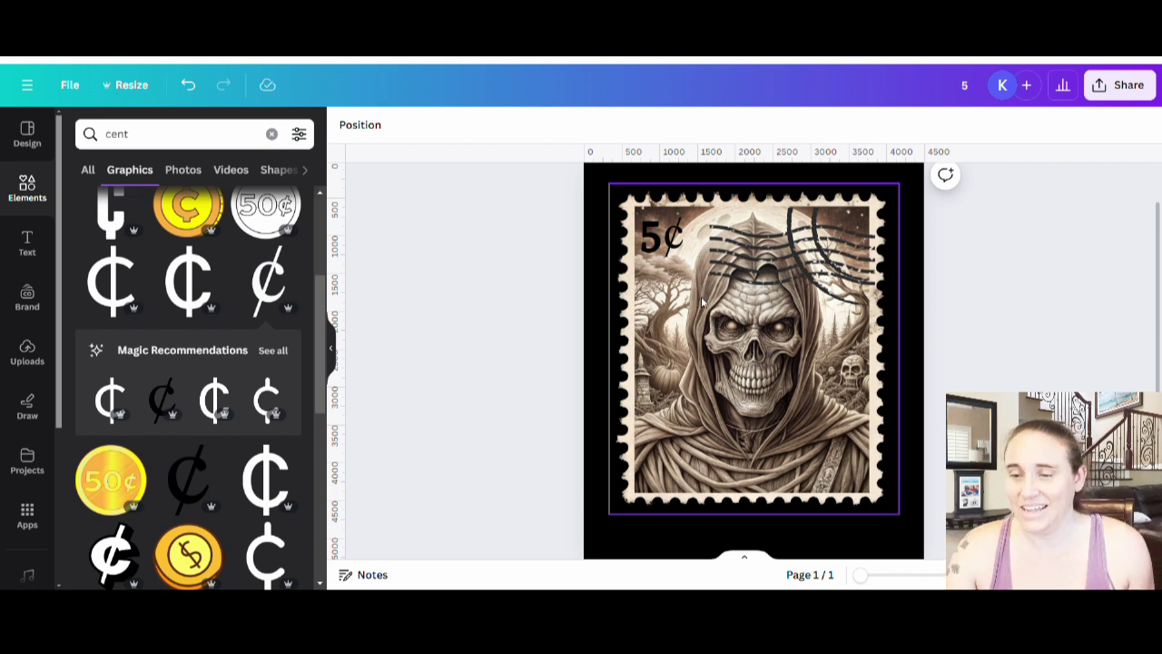
scroll(1084, 354, up, 1)
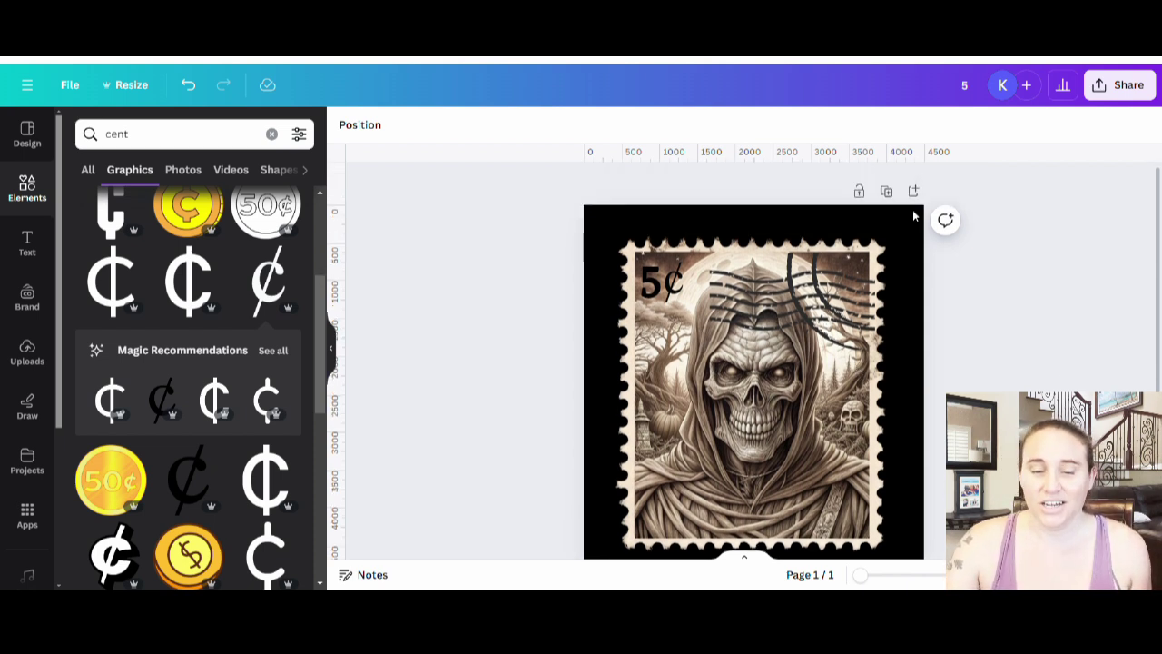
Duplicate the page as Page 2 and drop the uploaded haunted-house image onto the stamp
click(887, 193)
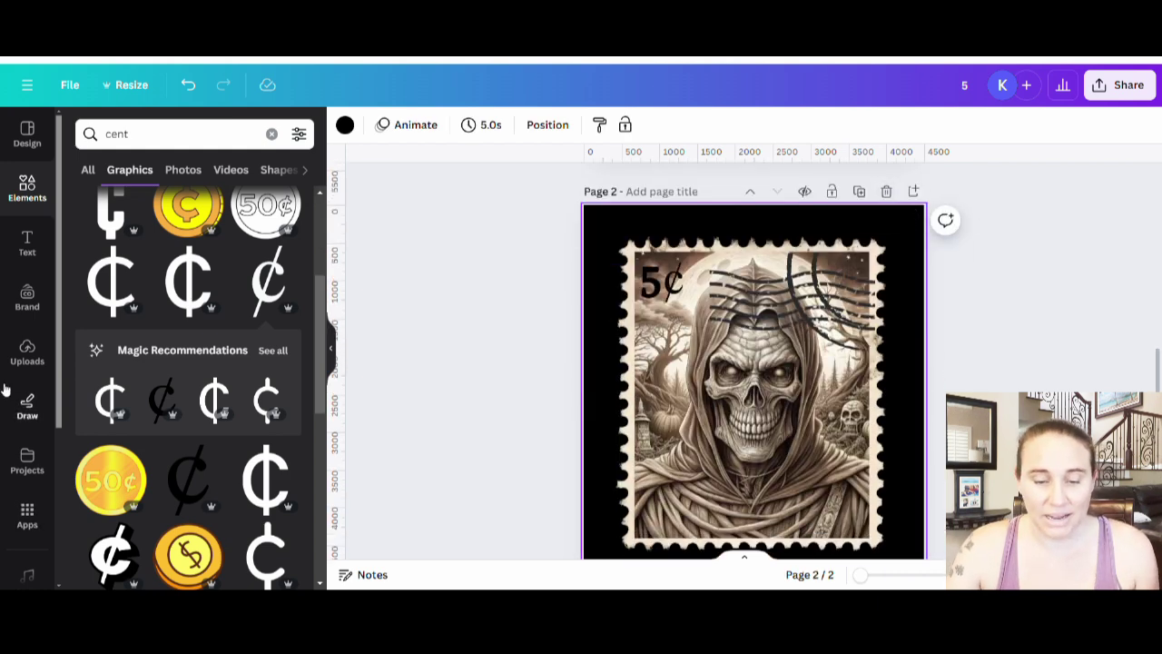
click(27, 354)
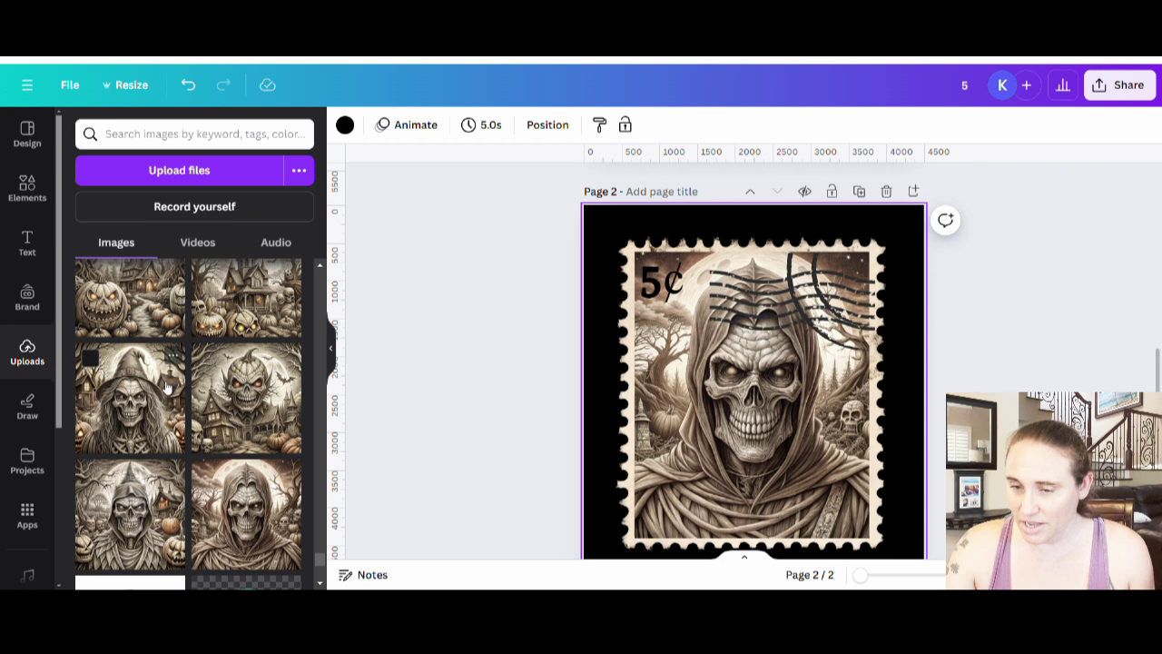
drag(228, 310, 783, 413)
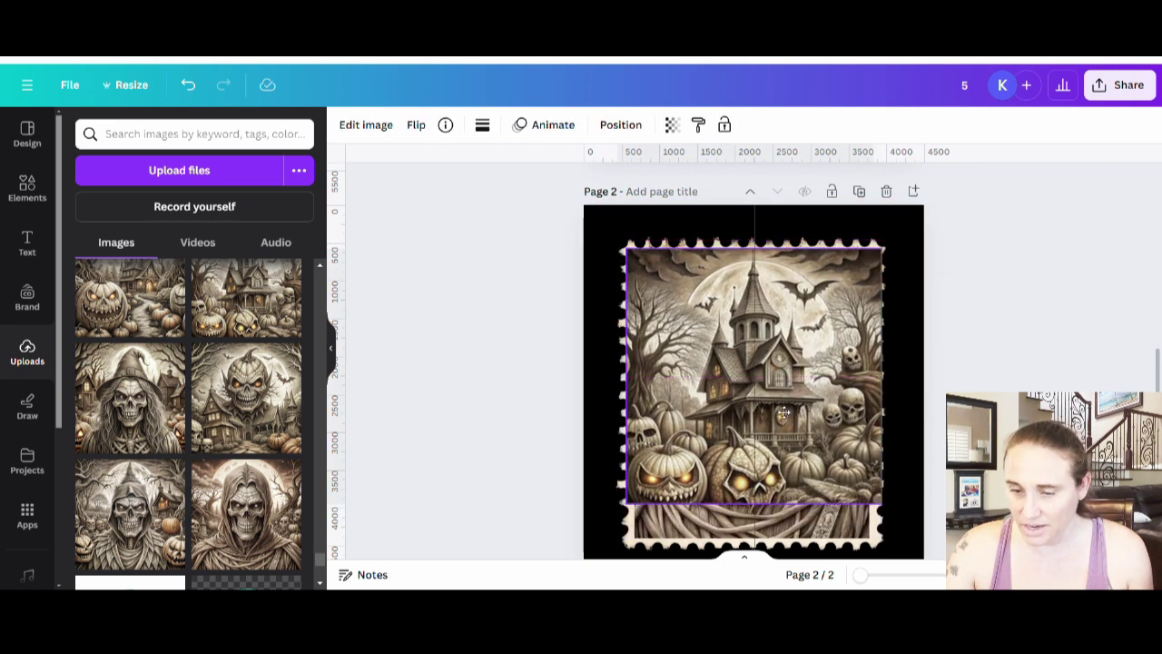
drag(783, 413, 786, 415)
Enlarge the haunted-house image and trim its left and right sides to fit the stamp
scroll(753, 418, down, 1)
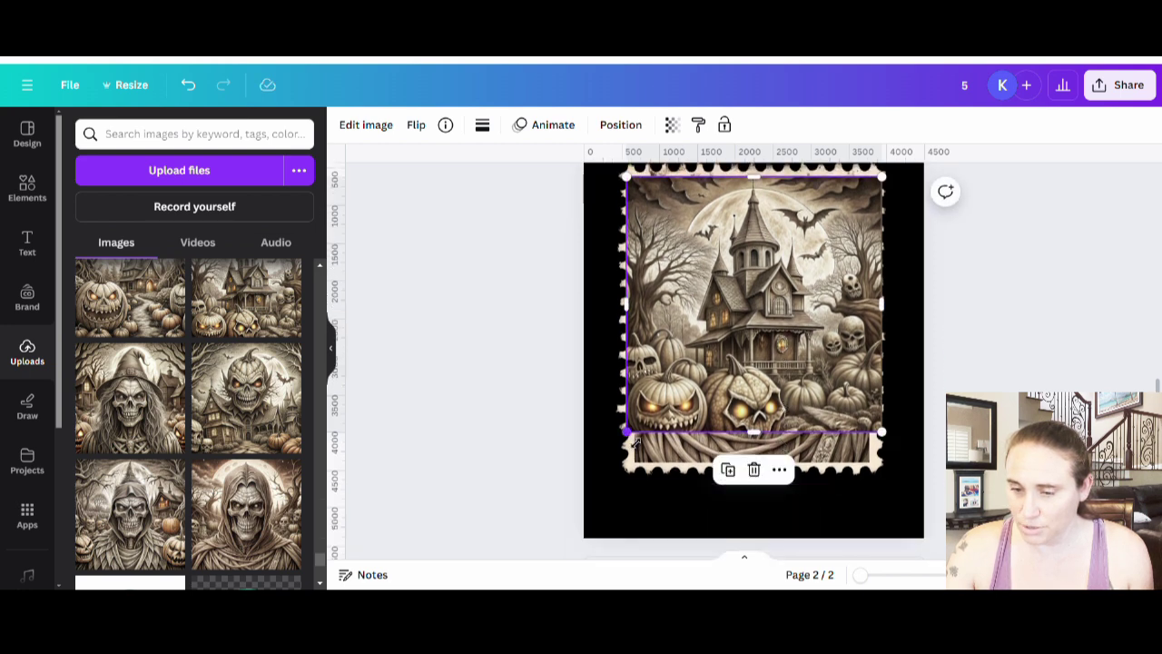
drag(634, 442, 596, 465)
drag(833, 383, 857, 383)
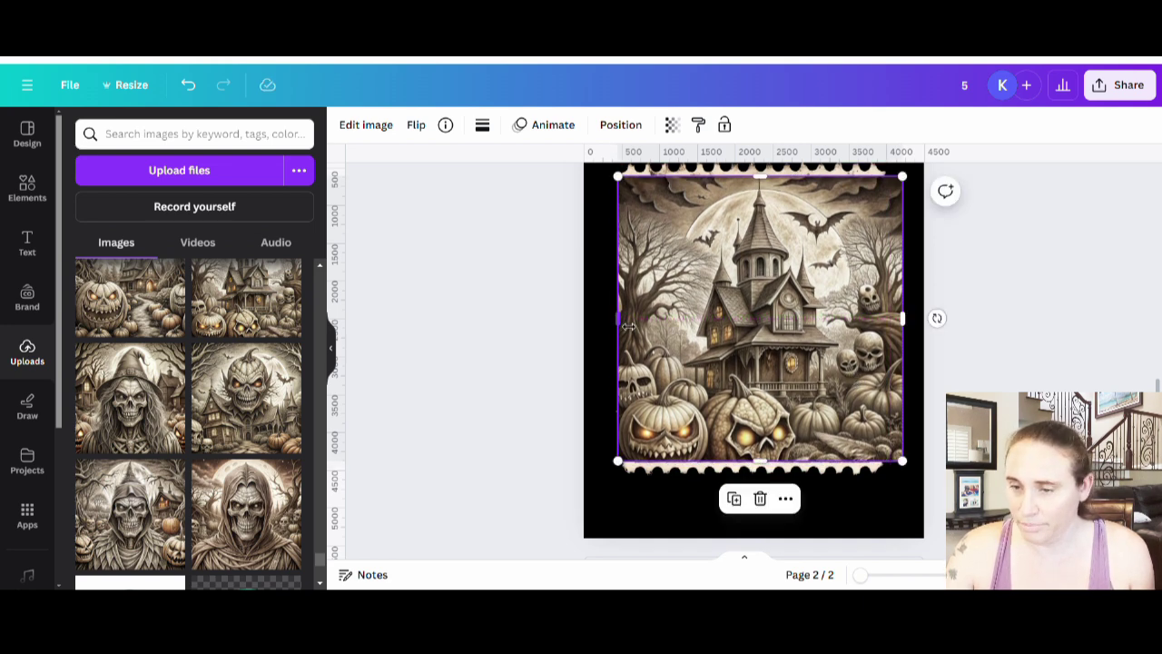
mouse_move(629, 325)
mouse_down()
mouse_move(658, 325)
mouse_move(634, 325)
mouse_up()
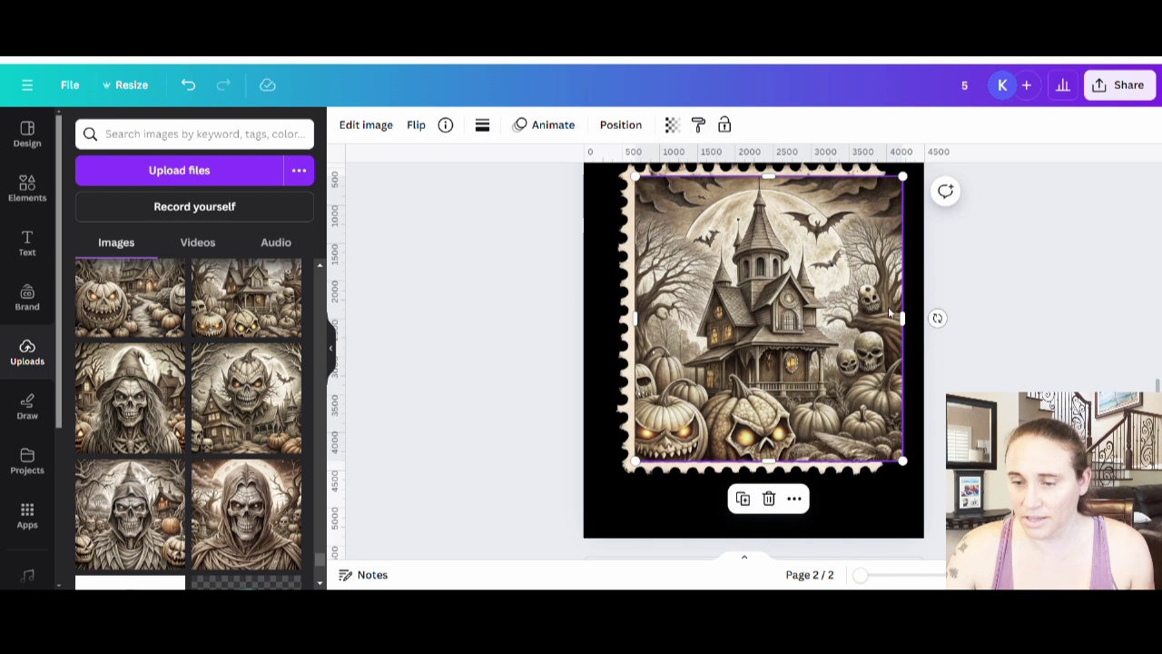
drag(902, 318, 880, 323)
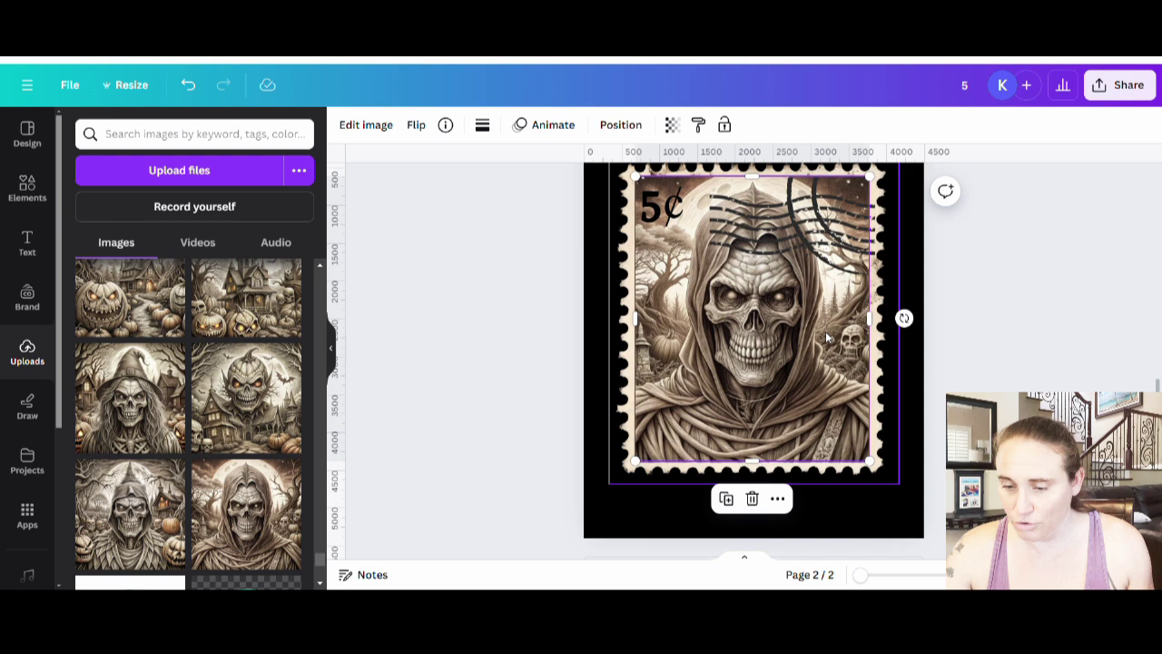
Ungroup the Page 2 stamp and swap the skull art for the haunted-house picture inside the frame
click(813, 328)
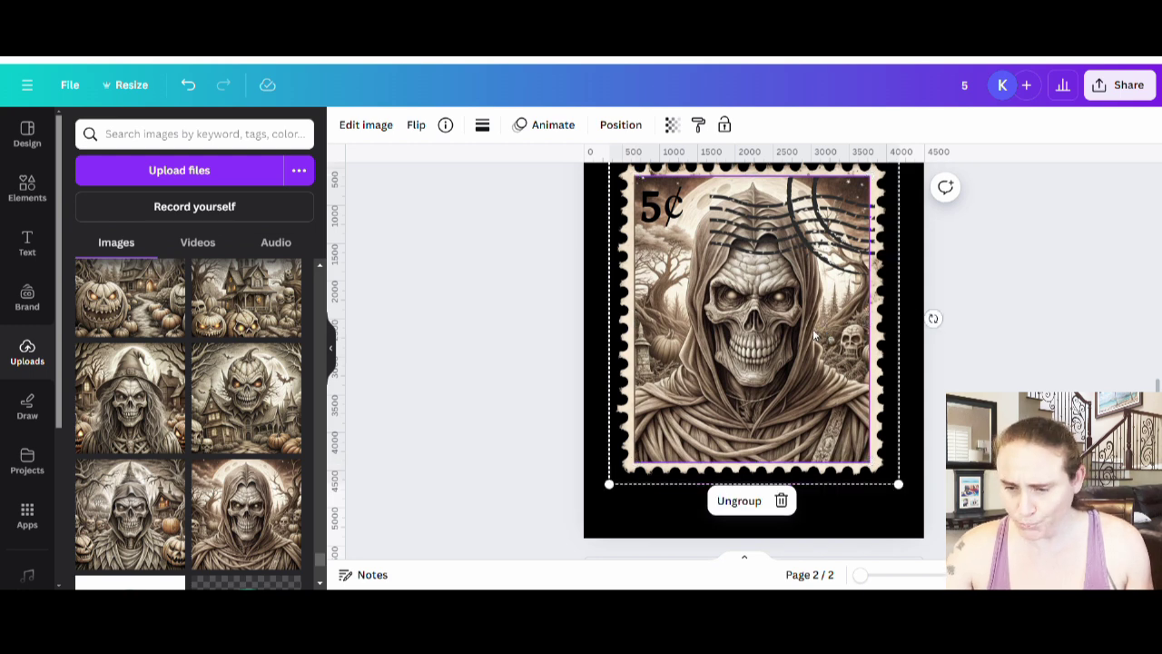
click(188, 86)
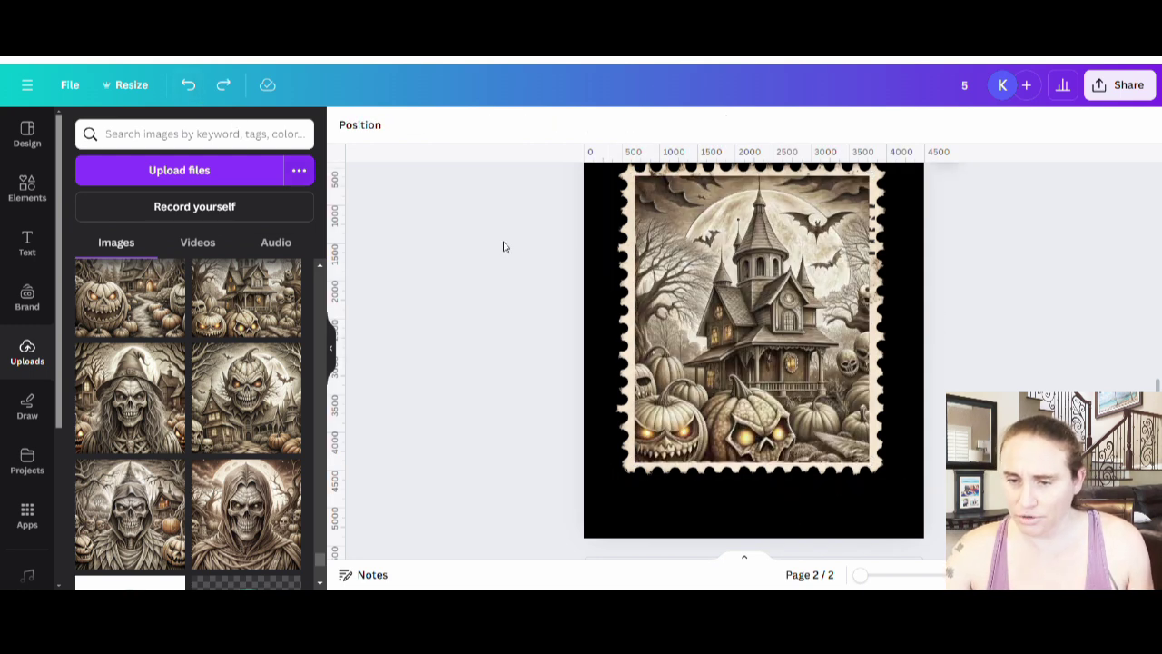
key(ctrl+y)
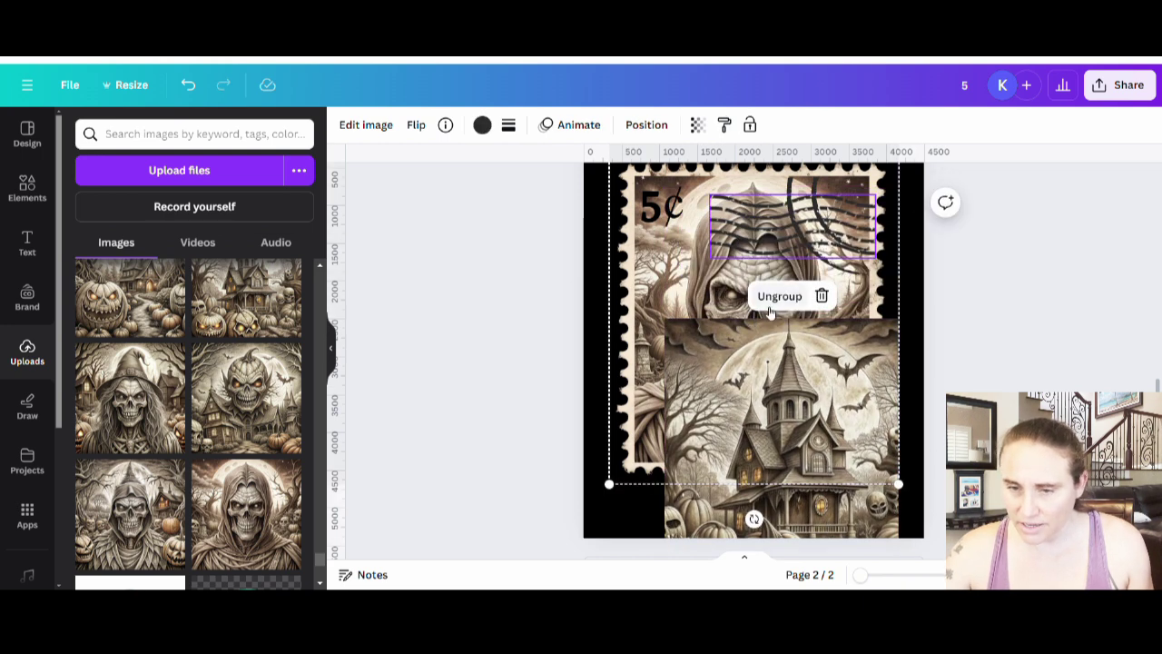
click(772, 296)
click(932, 319)
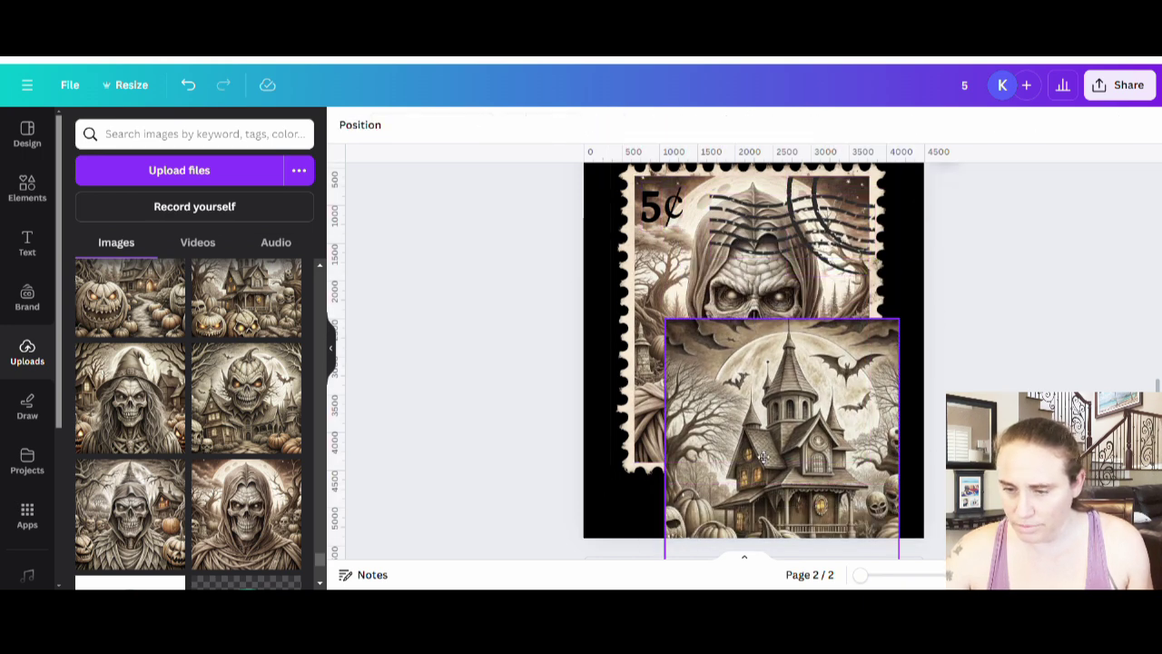
drag(764, 457, 746, 360)
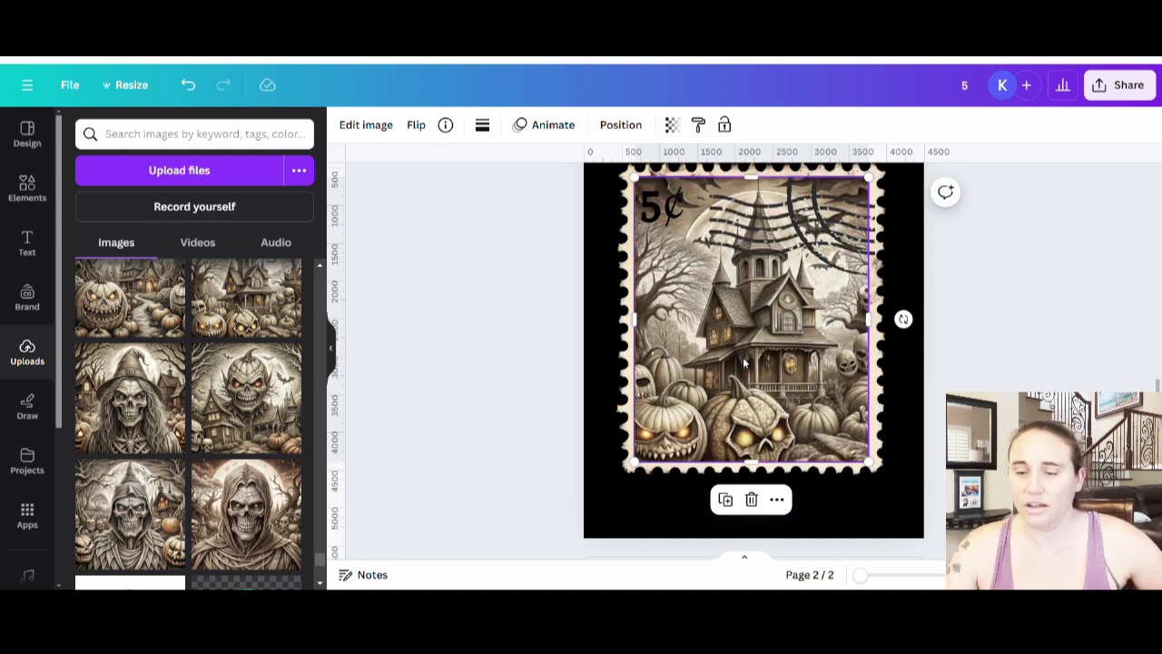
click(1008, 323)
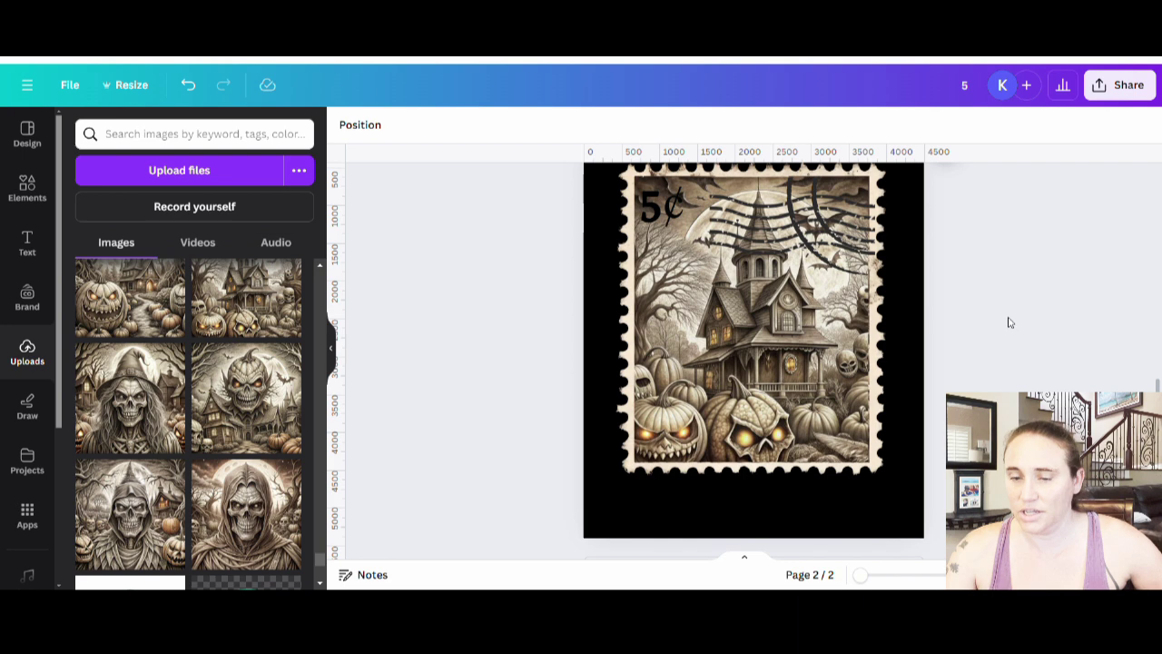
scroll(1058, 365, up, 1)
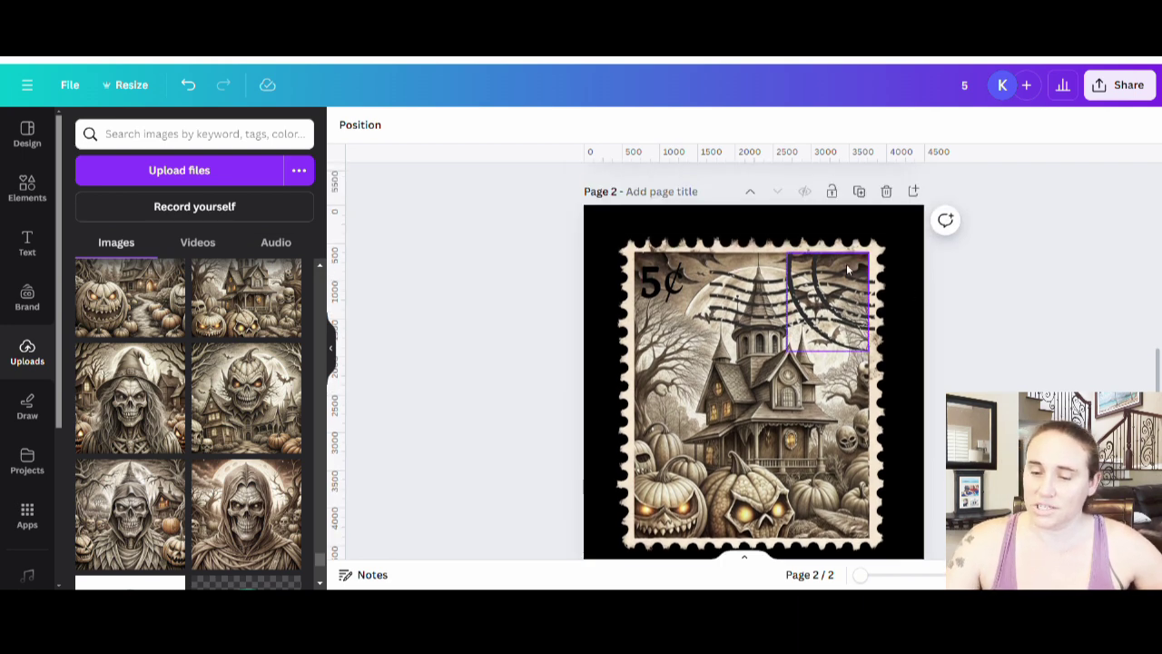
scroll(830, 436, down, 2)
scroll(1007, 306, up, 6)
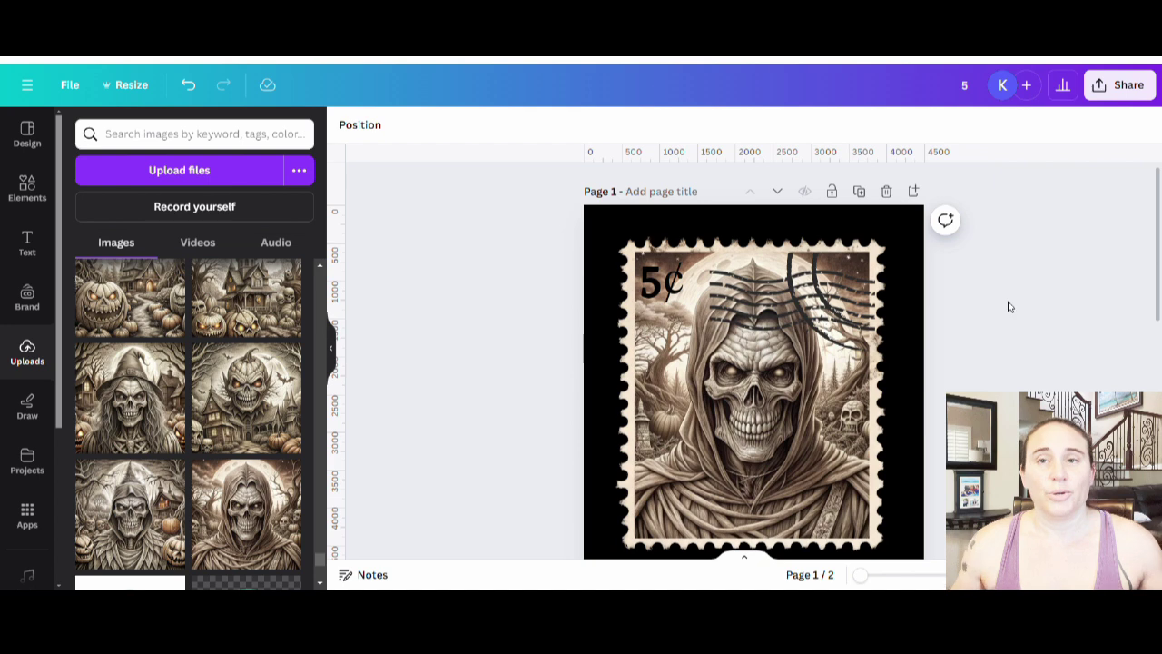
scroll(1010, 298, down, 6)
scroll(1015, 277, up, 2)
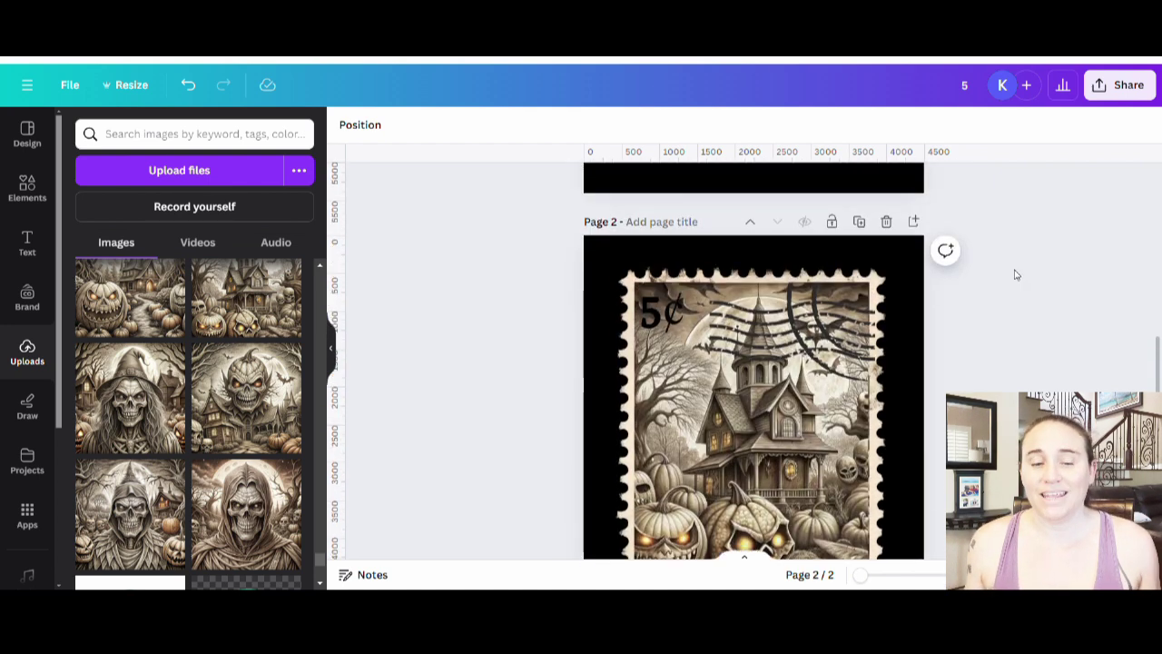